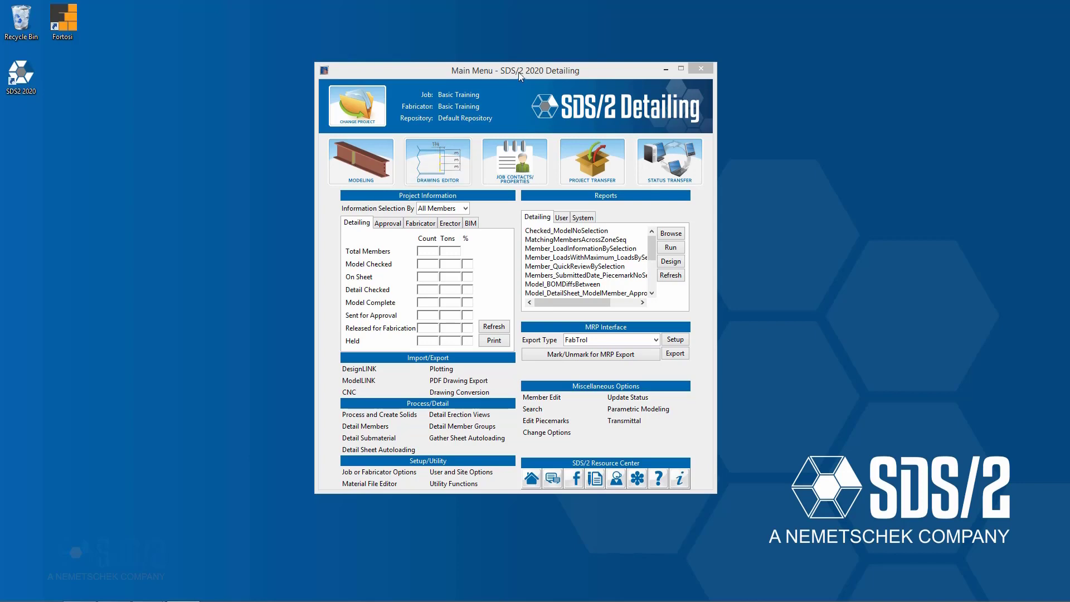
# - Start Modeling and create a primary erection view named AB PLAN at elevation 99-2
pyautogui.click(362, 159)
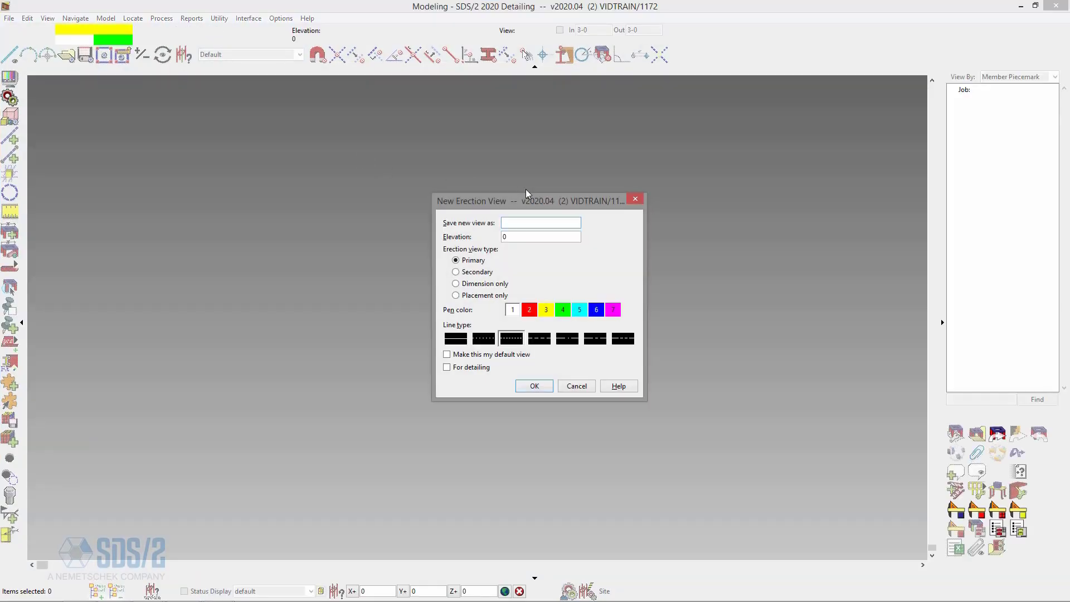
pyautogui.moveTo(566, 203); pyautogui.dragTo(513, 185)
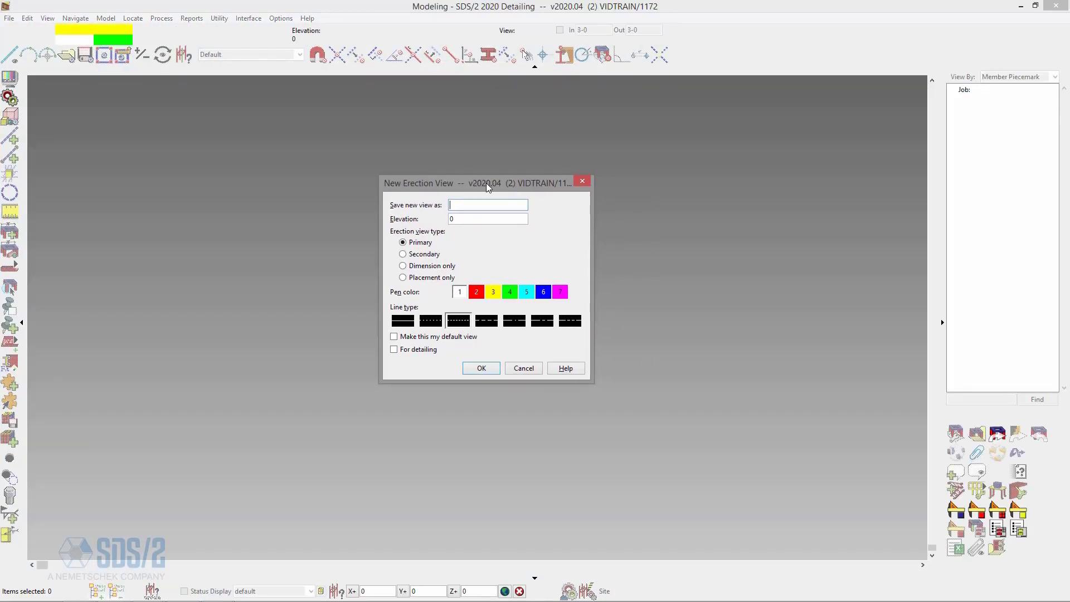
pyautogui.moveTo(486, 183); pyautogui.dragTo(489, 175)
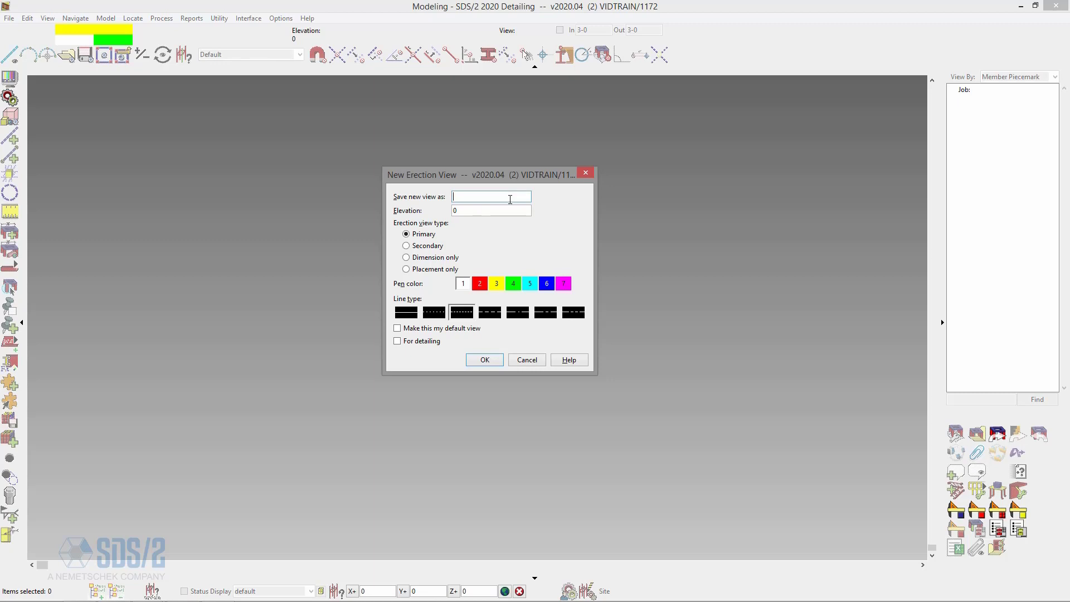
pyautogui.write('AB PLAN')
pyautogui.press('Tab')
pyautogui.write('99-2')
pyautogui.click(484, 360)
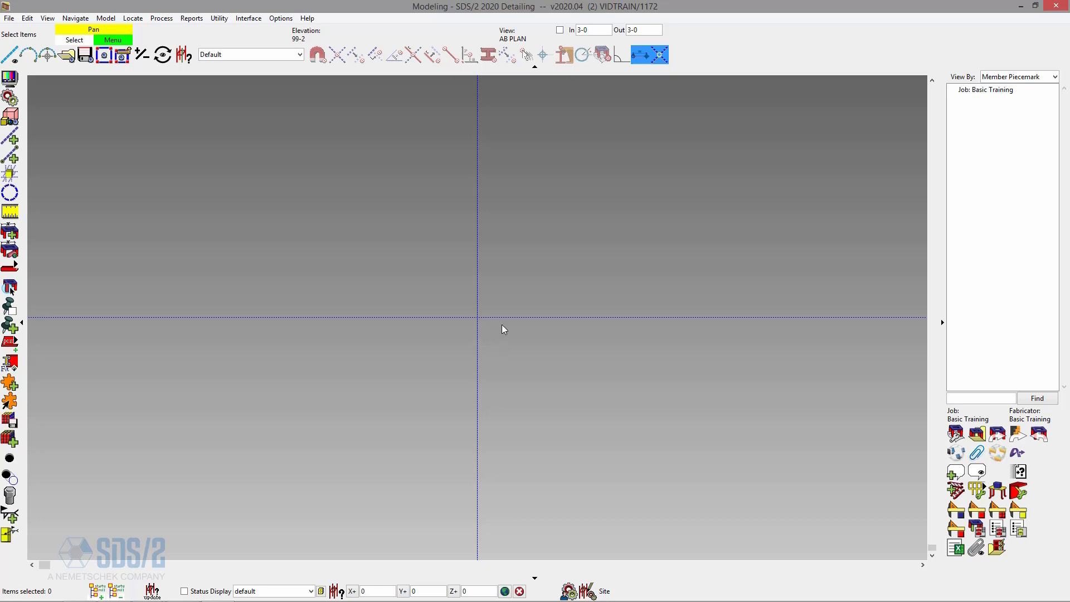
pyautogui.click(14, 20)
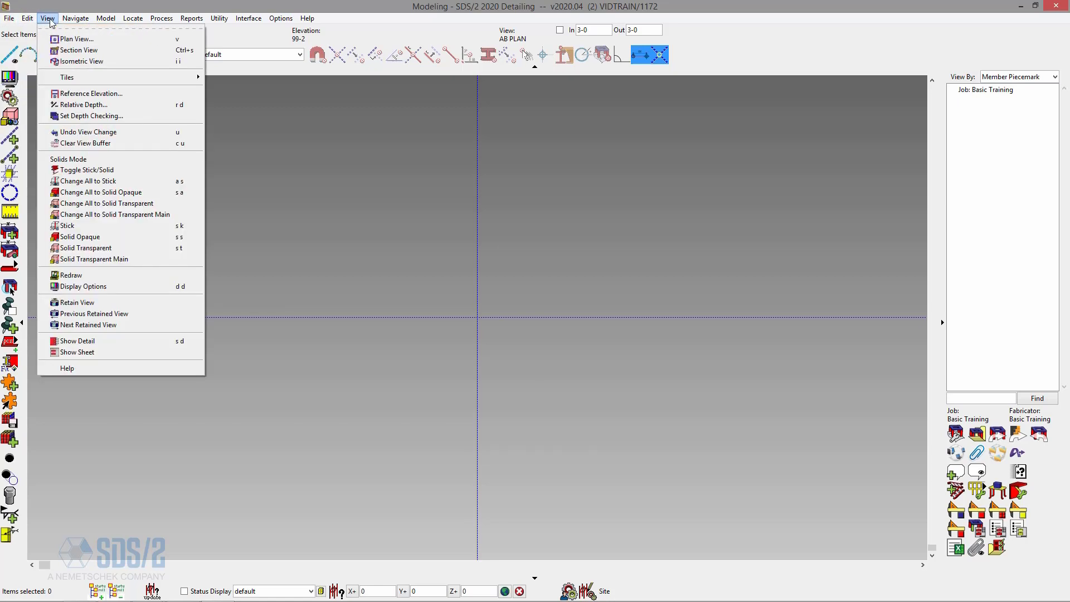
pyautogui.moveTo(65, 21)
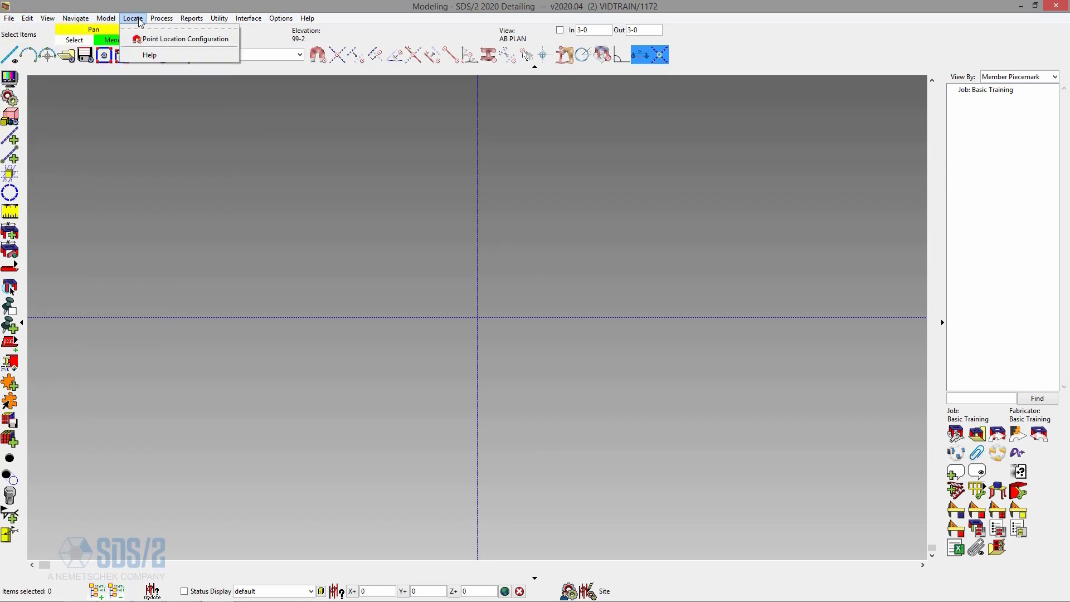
pyautogui.moveTo(161, 21)
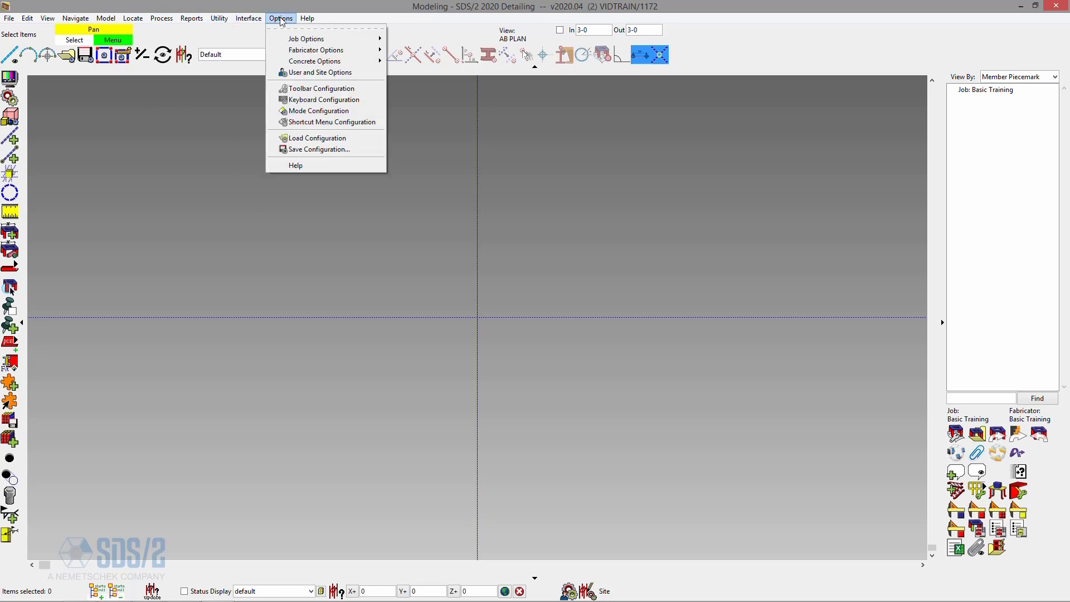
pyautogui.moveTo(320, 20)
pyautogui.click(545, 167)
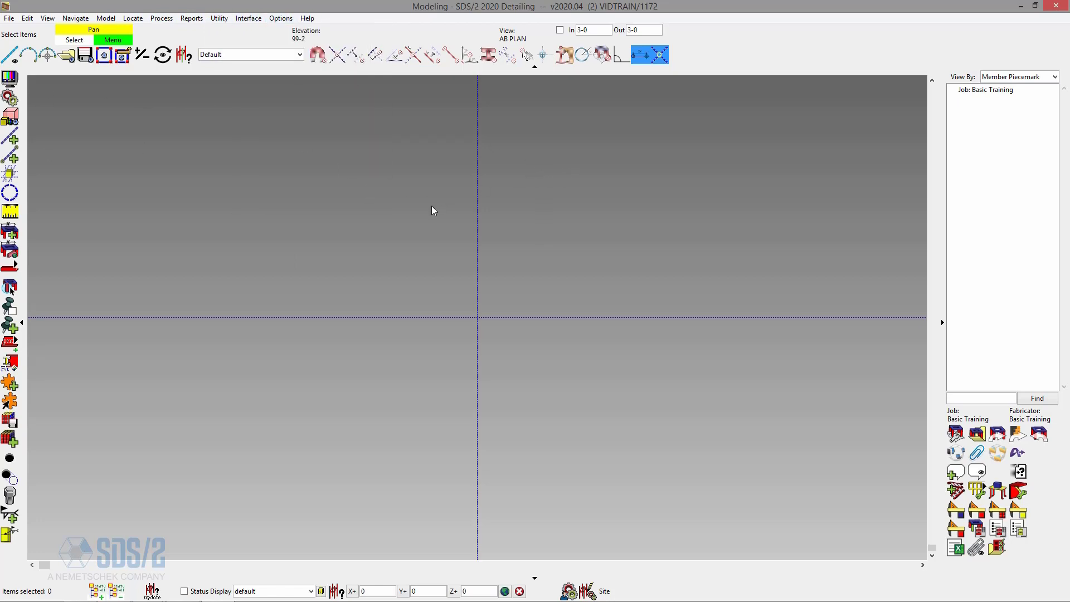
# - Detach the Construction Lines commands as a floating window and close it again
pyautogui.click(107, 18)
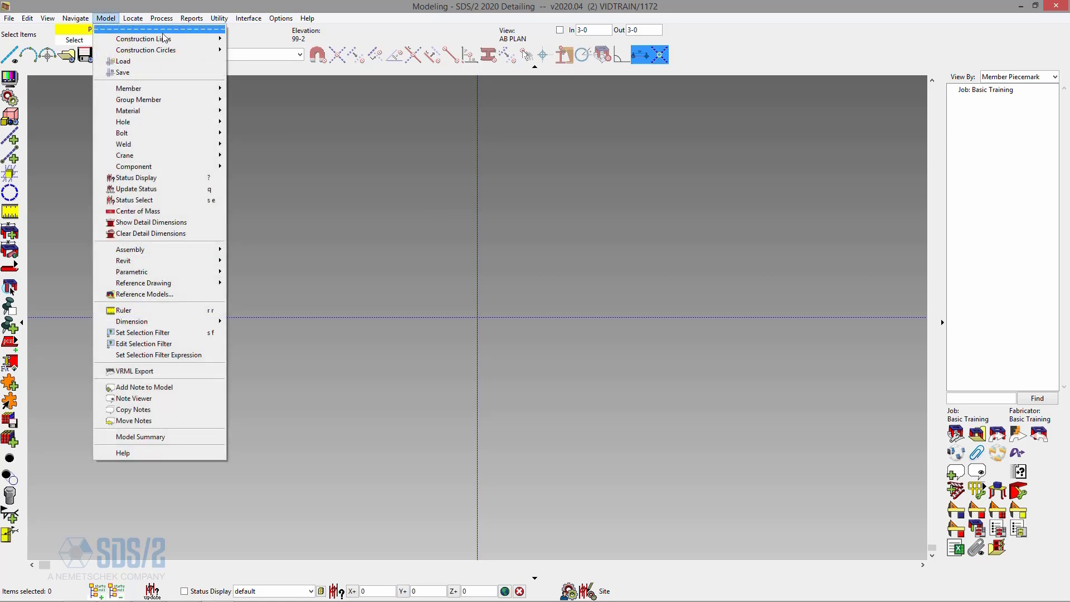
pyautogui.moveTo(176, 38)
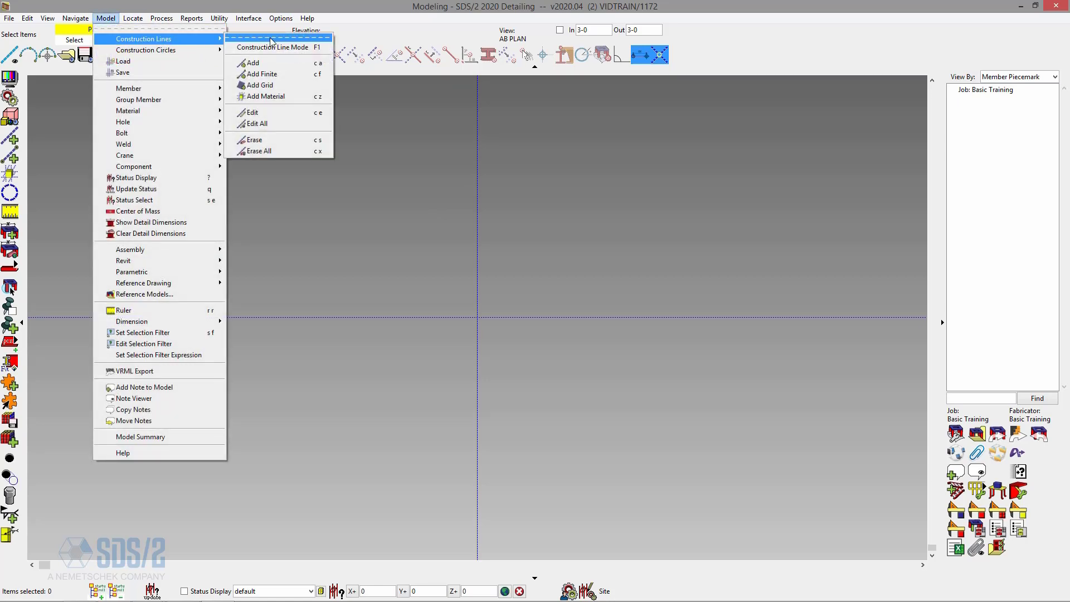
pyautogui.click(261, 38)
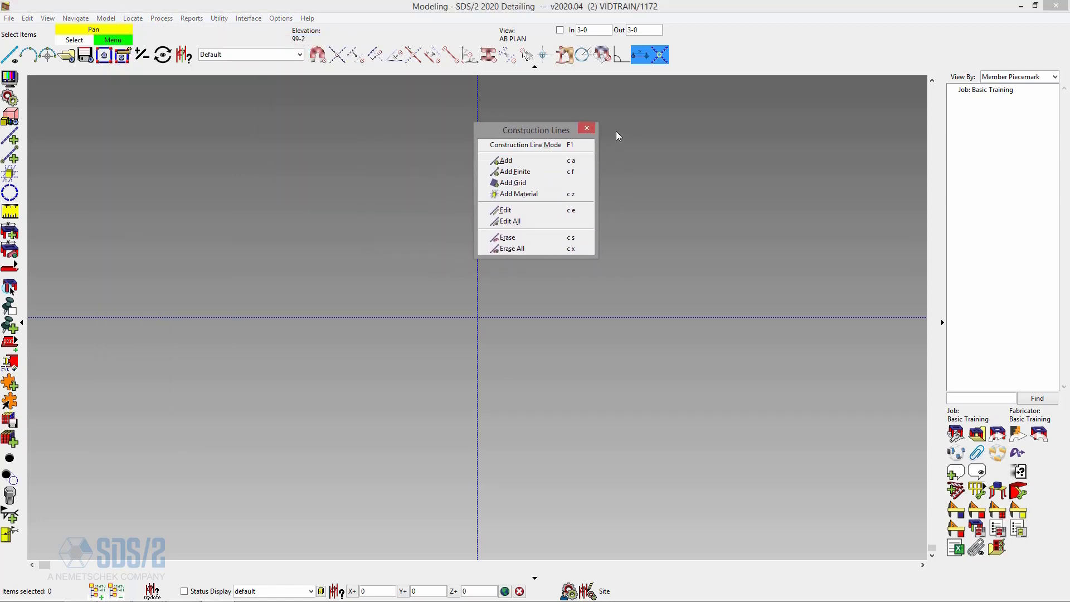
pyautogui.click(586, 127)
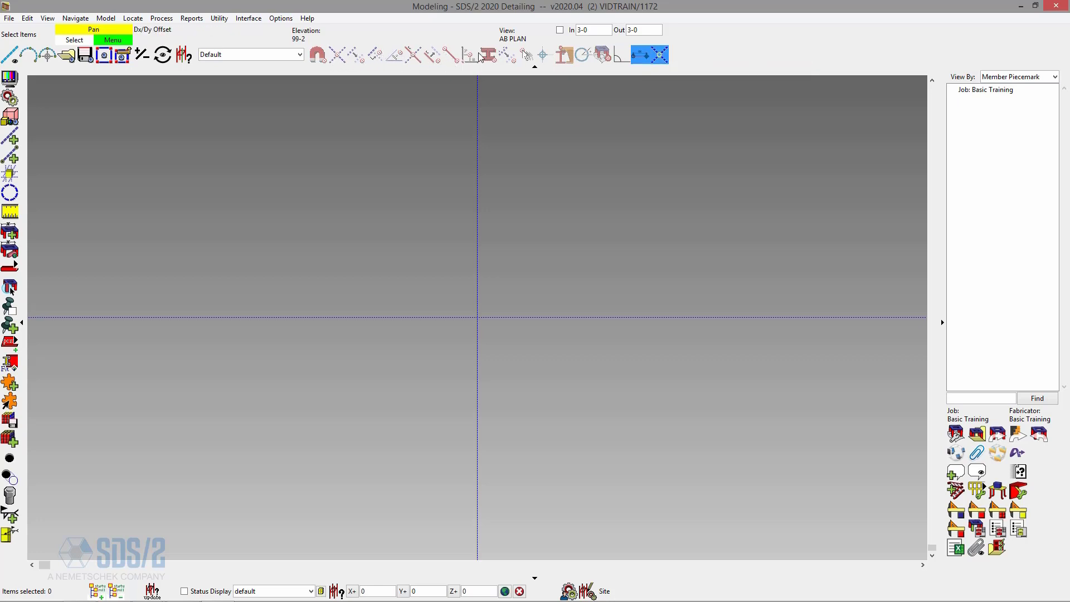
pyautogui.click(657, 55)
pyautogui.click(1029, 80)
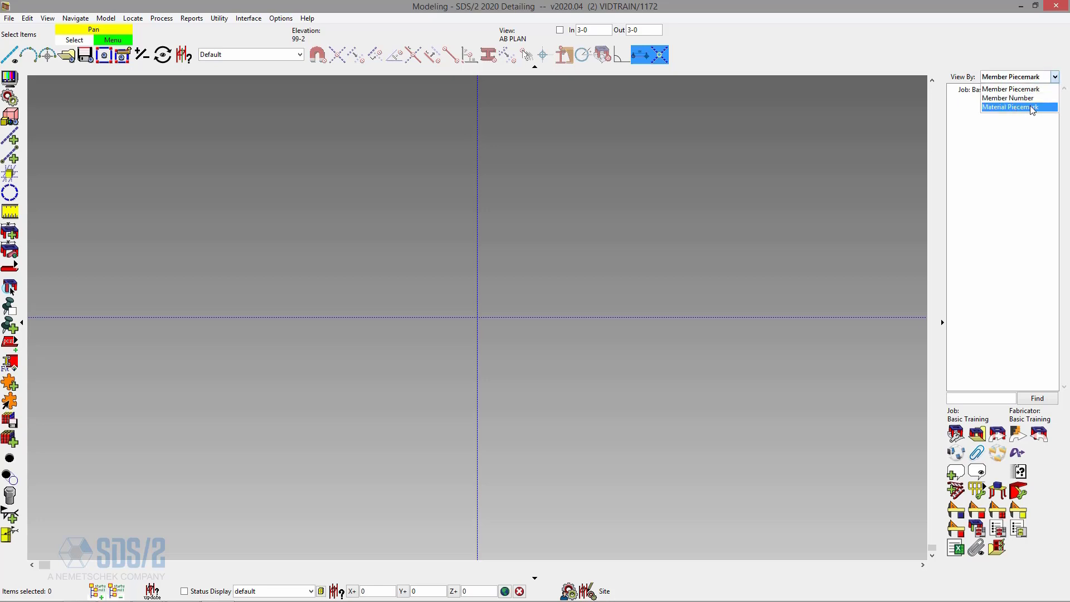
pyautogui.click(1029, 145)
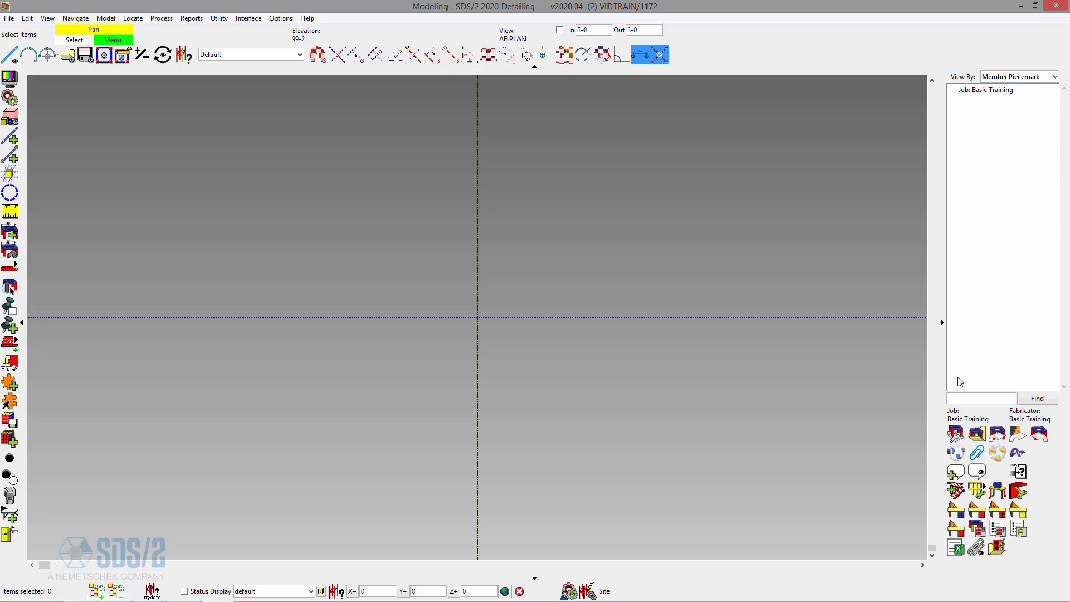
pyautogui.click(976, 398)
# - Collapse all four tool areas around the modeling view to enlarge the workspace
pyautogui.click(534, 68)
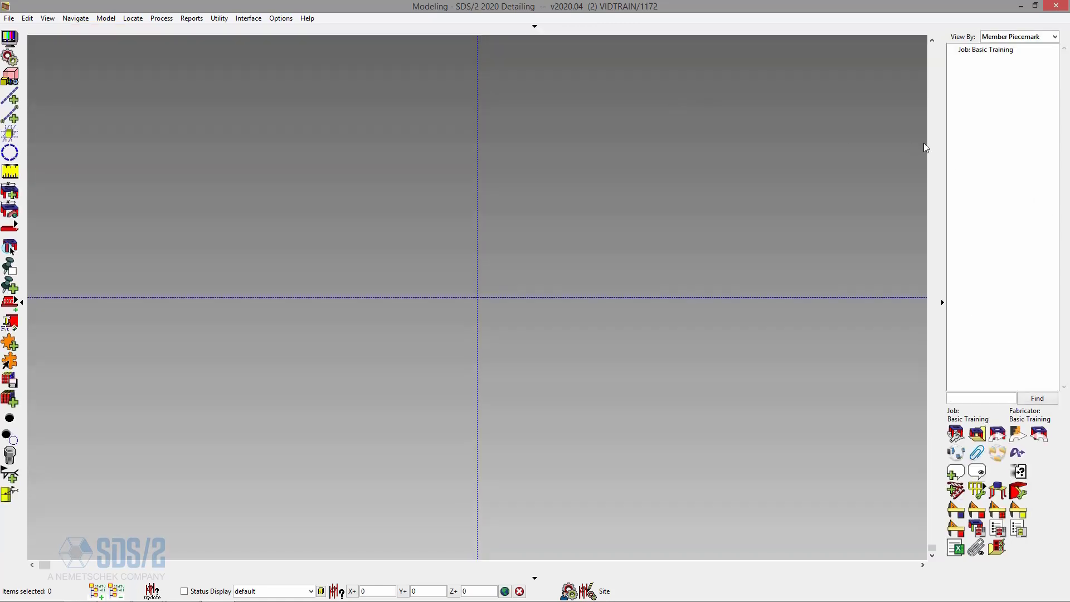
pyautogui.click(942, 237)
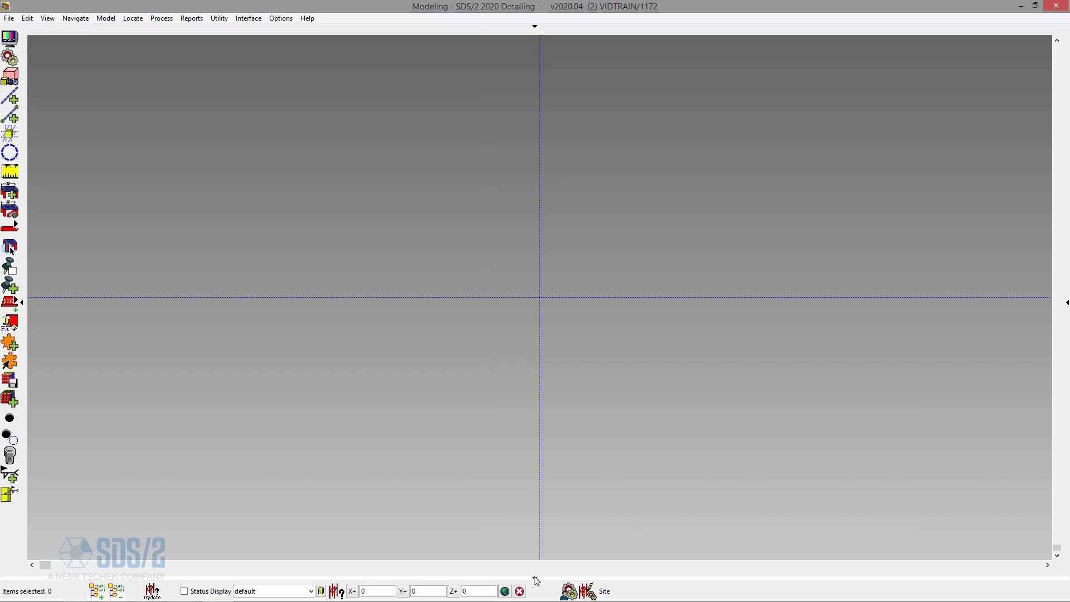
pyautogui.click(534, 577)
pyautogui.click(22, 313)
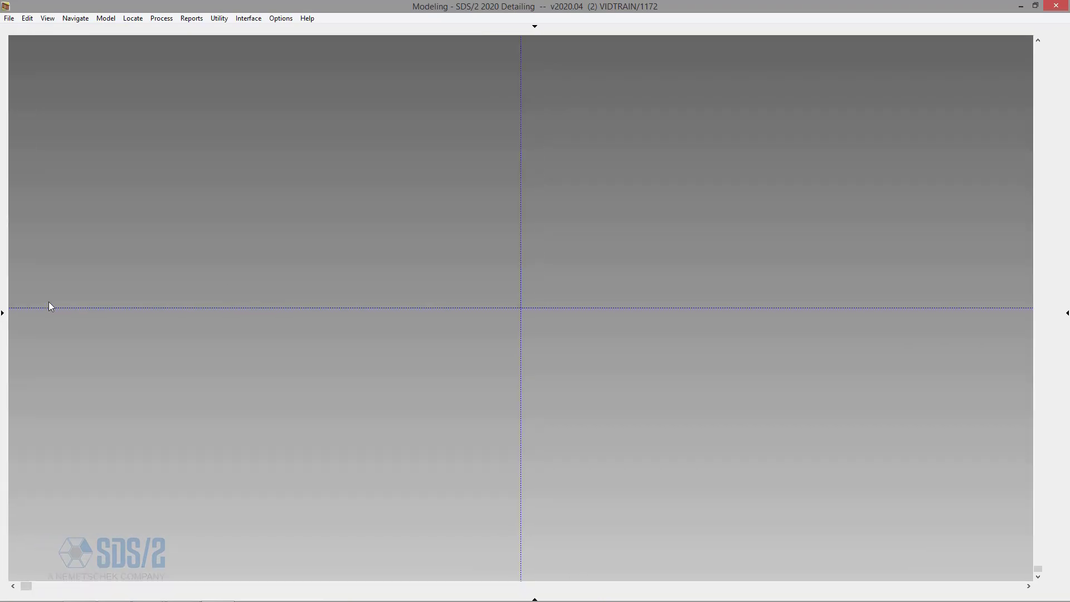
# - Restore all four collapsed tool areas around the modeling view
pyautogui.click(535, 26)
pyautogui.click(1067, 333)
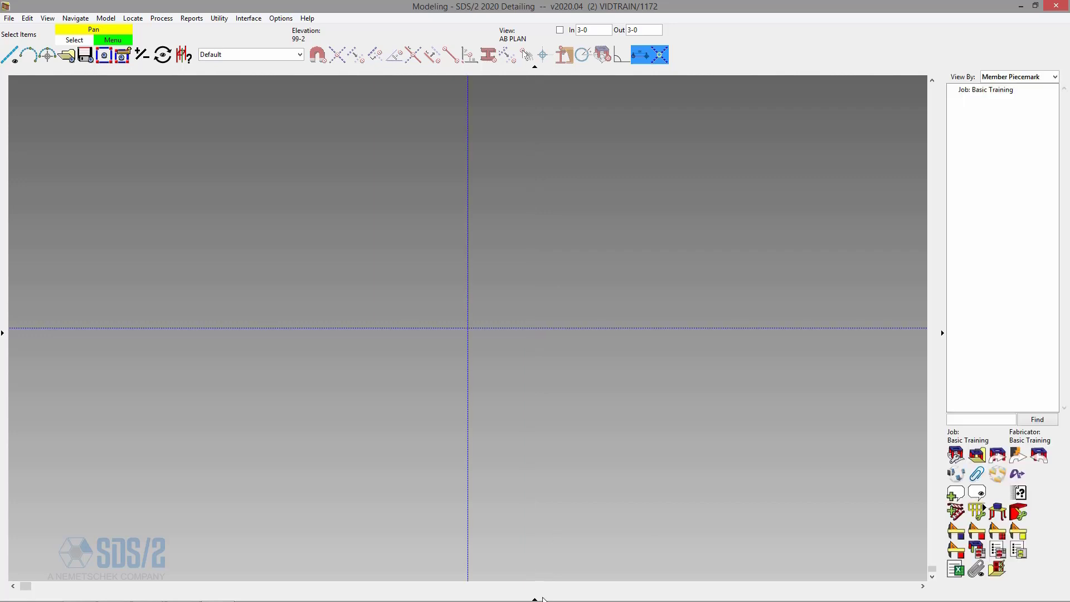
pyautogui.click(534, 599)
pyautogui.click(3, 322)
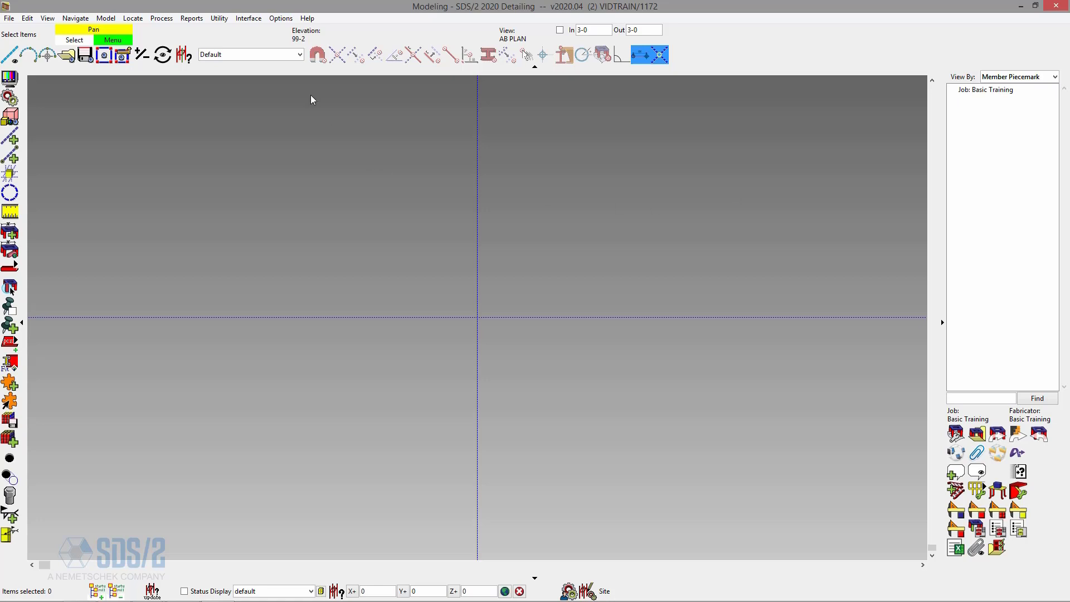
# - Open the toolbar configuration and examine its command groups, command search and available tool icons
pyautogui.click(280, 18)
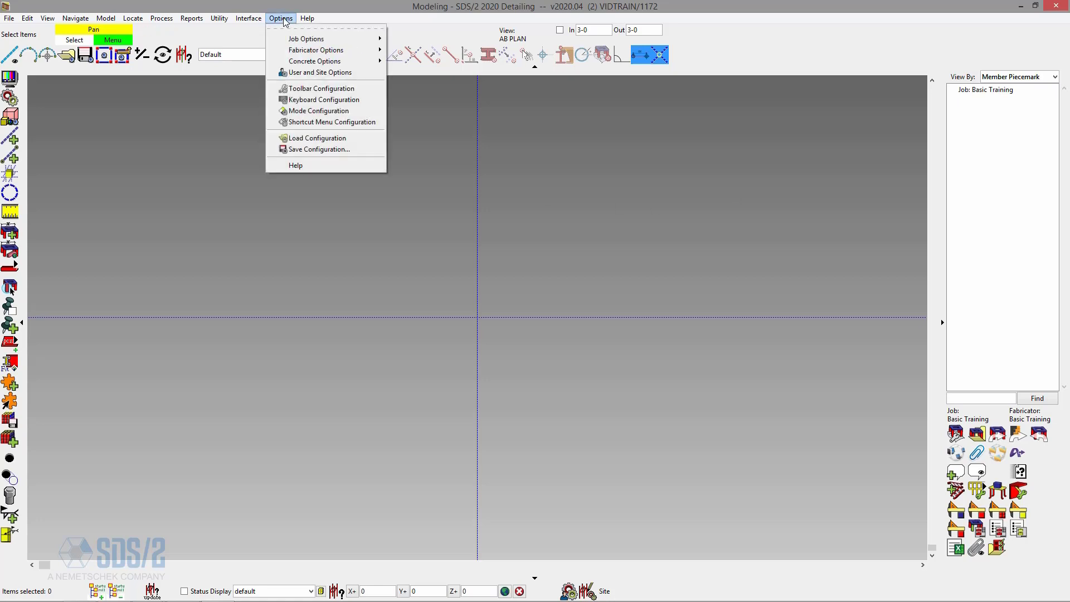
pyautogui.click(335, 90)
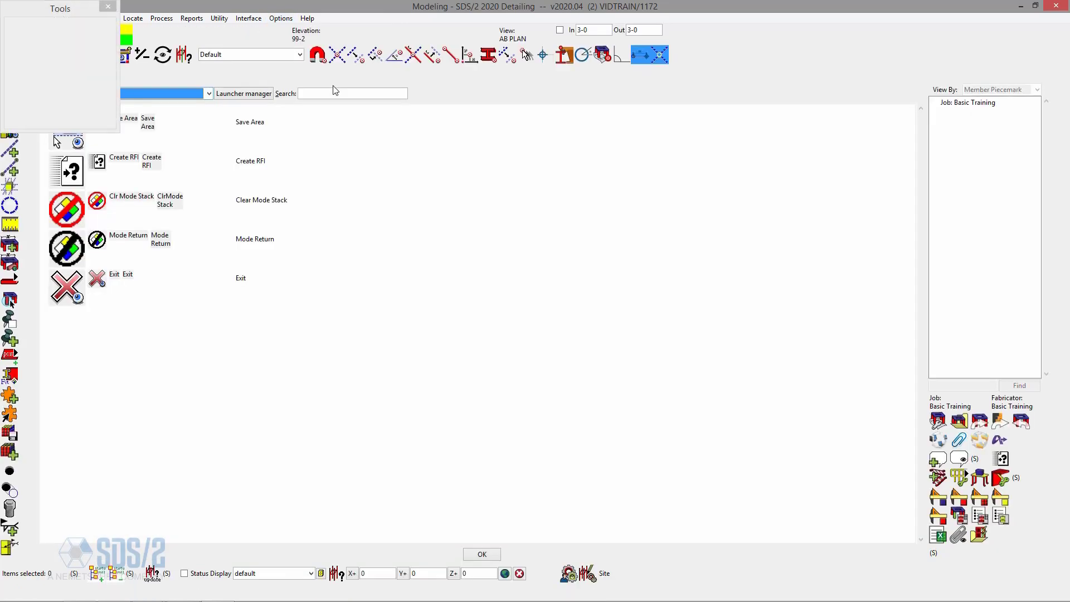
pyautogui.moveTo(77, 14); pyautogui.dragTo(774, 170)
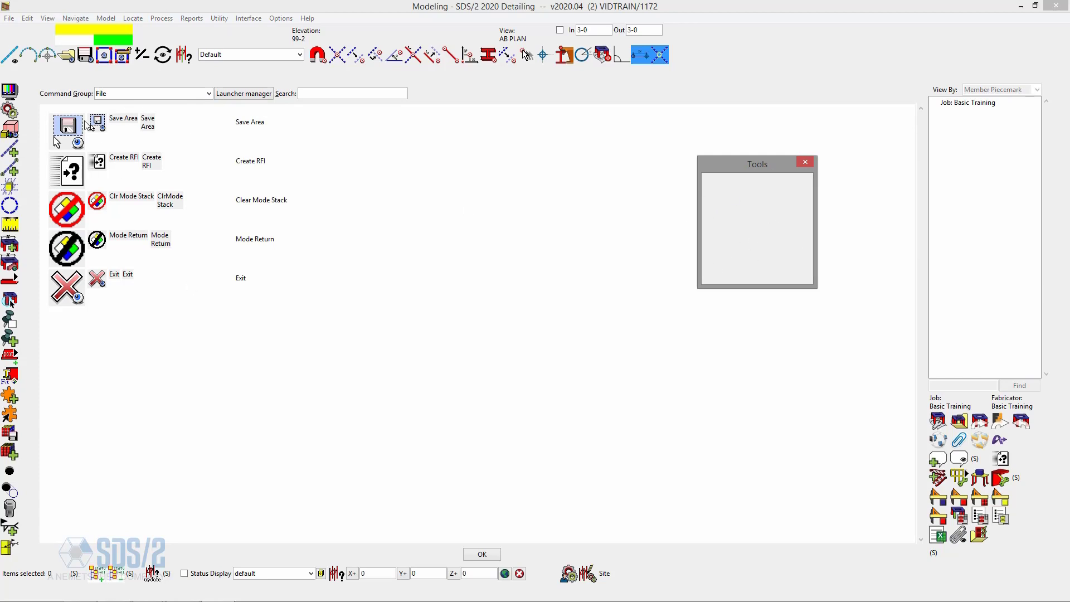
pyautogui.click(208, 94)
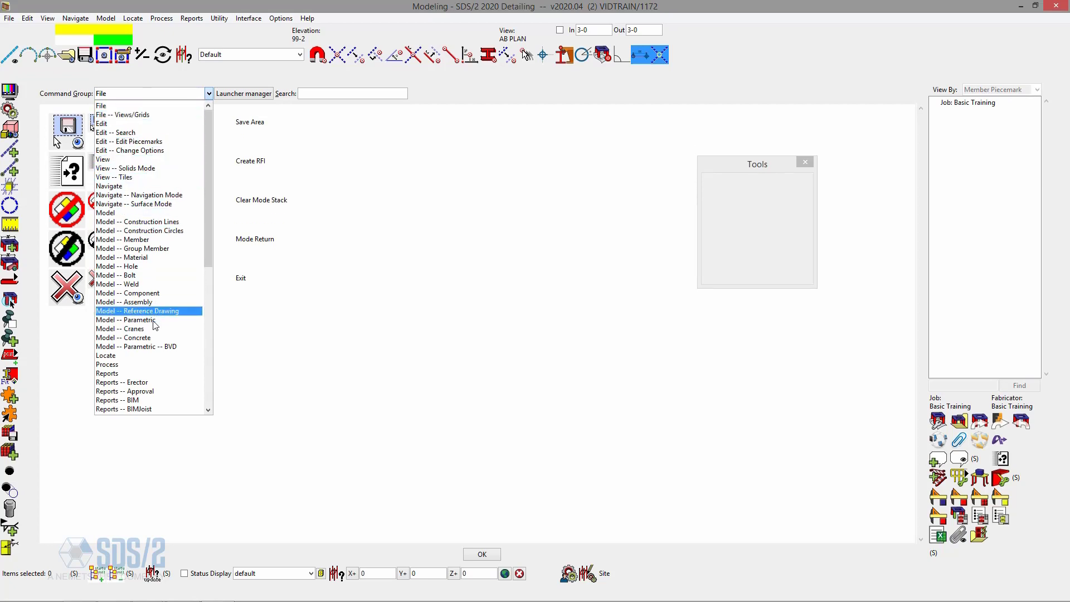
pyautogui.scroll(-1, 159, 372)
pyautogui.scroll(-4, 157, 368)
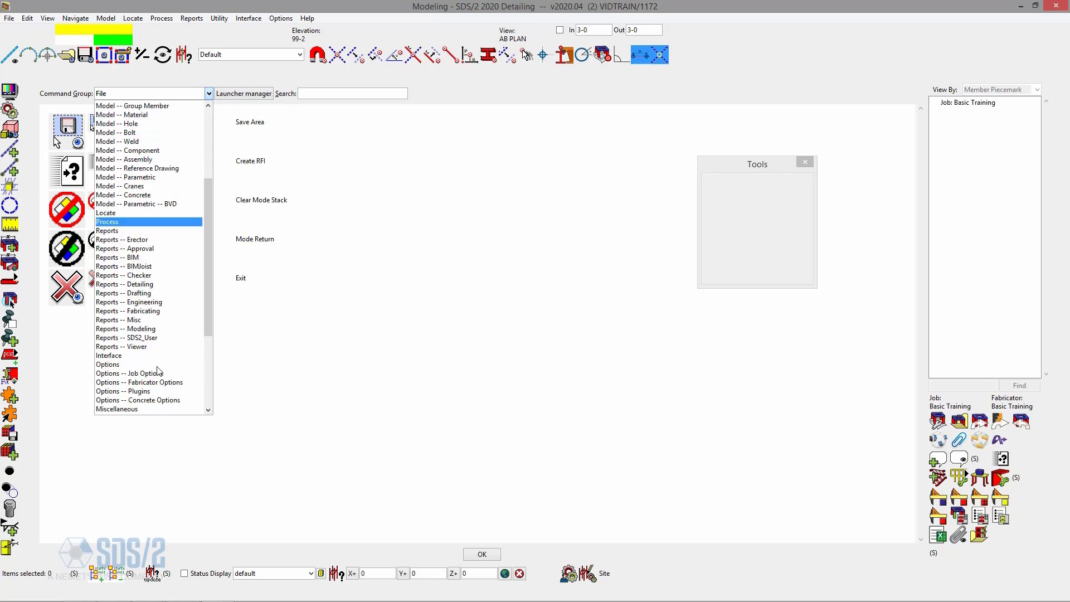
pyautogui.scroll(6, 156, 362)
pyautogui.click(334, 93)
pyautogui.click(328, 92)
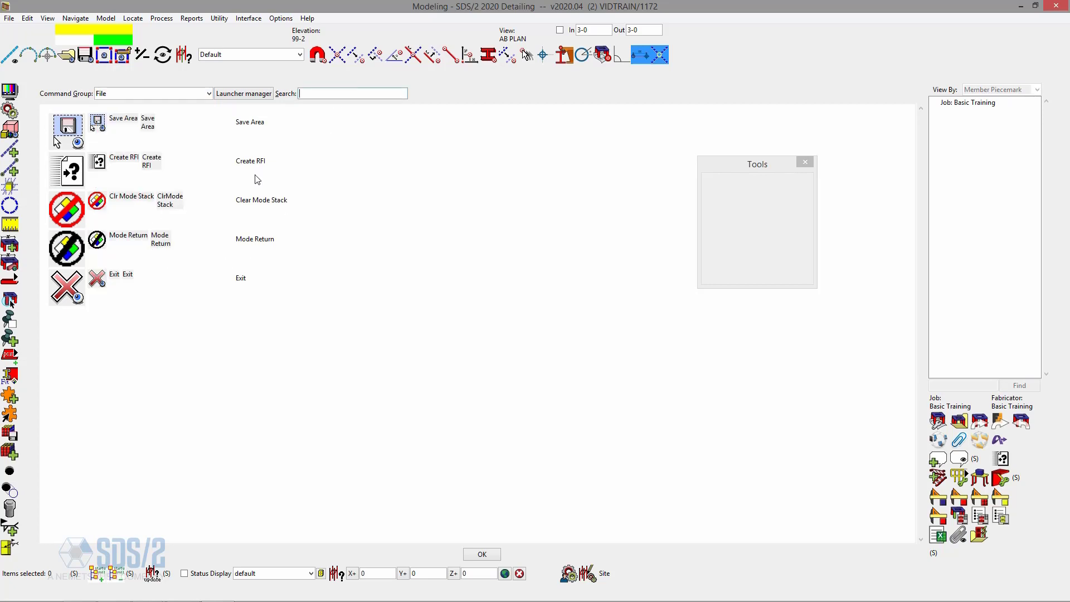
pyautogui.moveTo(98, 122); pyautogui.dragTo(544, 266)
# - Finish the toolbar configuration and cancel saving the configuration file
pyautogui.click(482, 554)
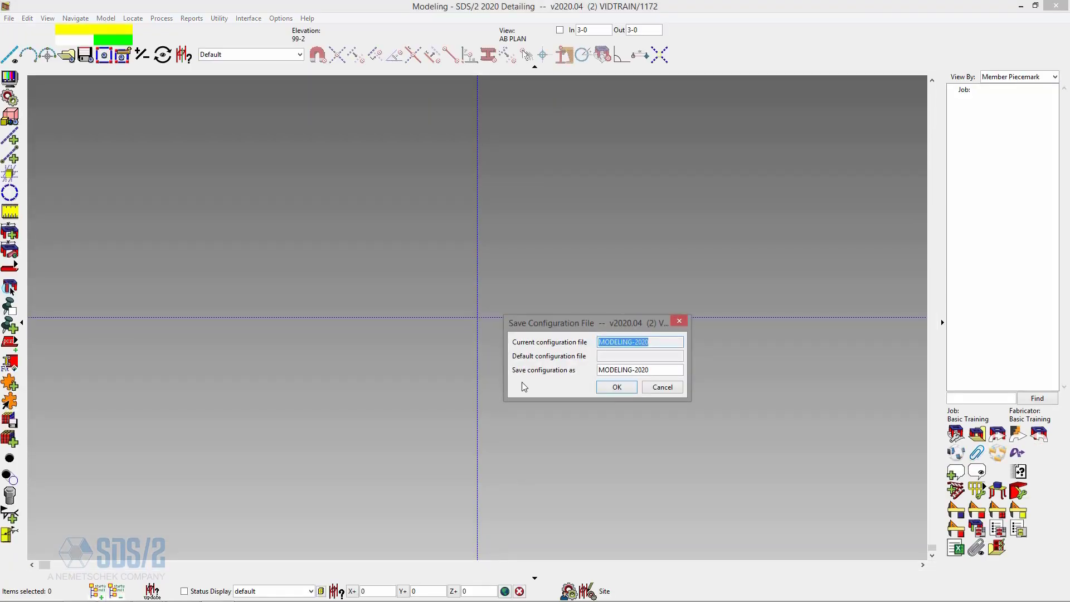
pyautogui.moveTo(543, 326); pyautogui.dragTo(435, 274)
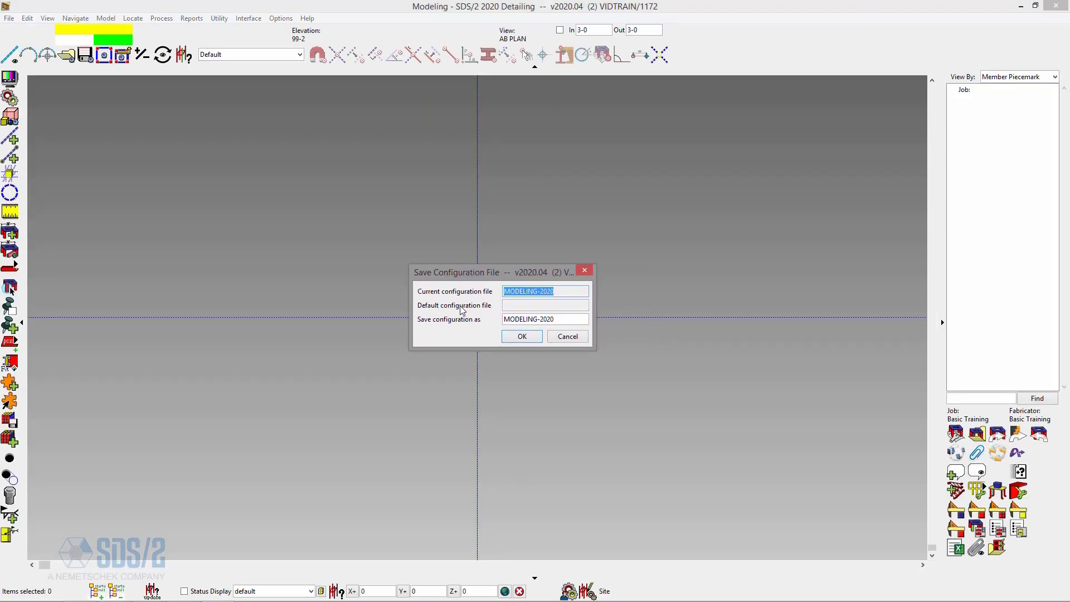
pyautogui.click(571, 320)
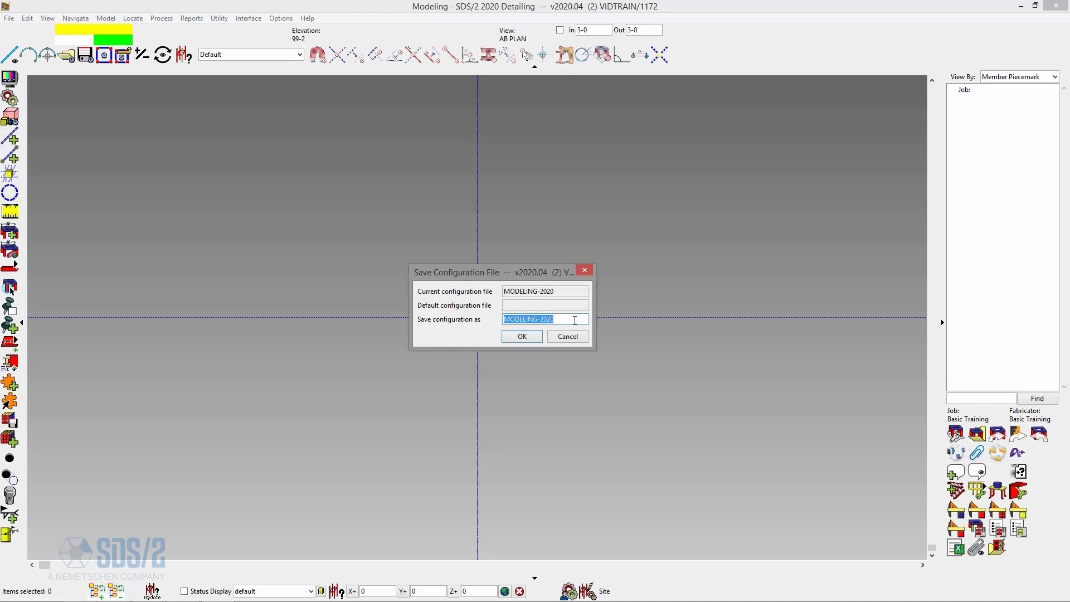
pyautogui.click(574, 320)
pyautogui.click(565, 339)
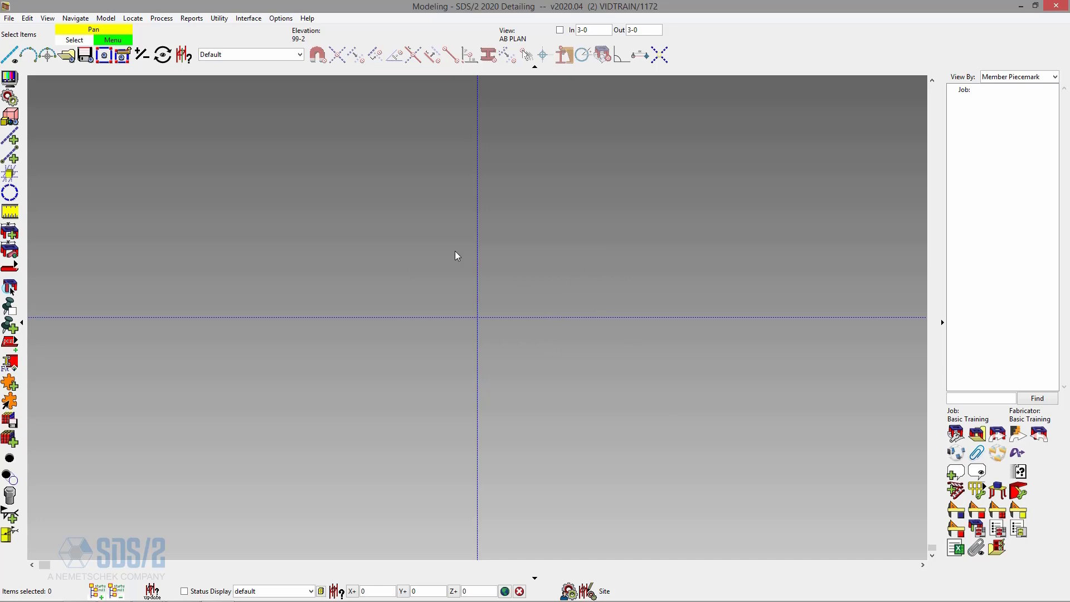
# - Check the toolbar configuration files available for the Detailing Station's modeling in User and Site Options, leaving the settings unsaved
pyautogui.click(281, 19)
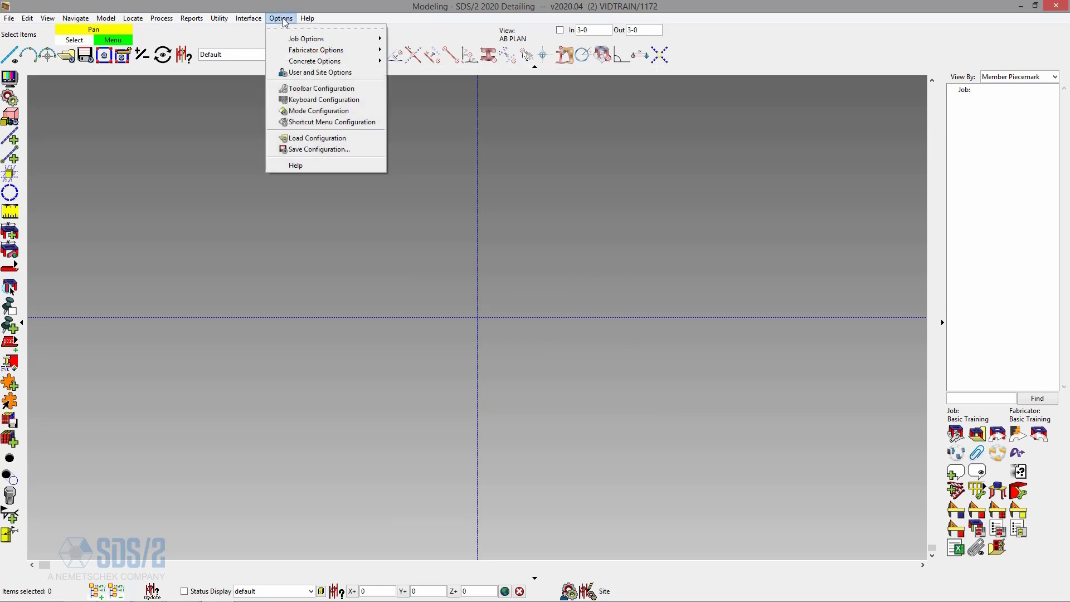
pyautogui.click(312, 74)
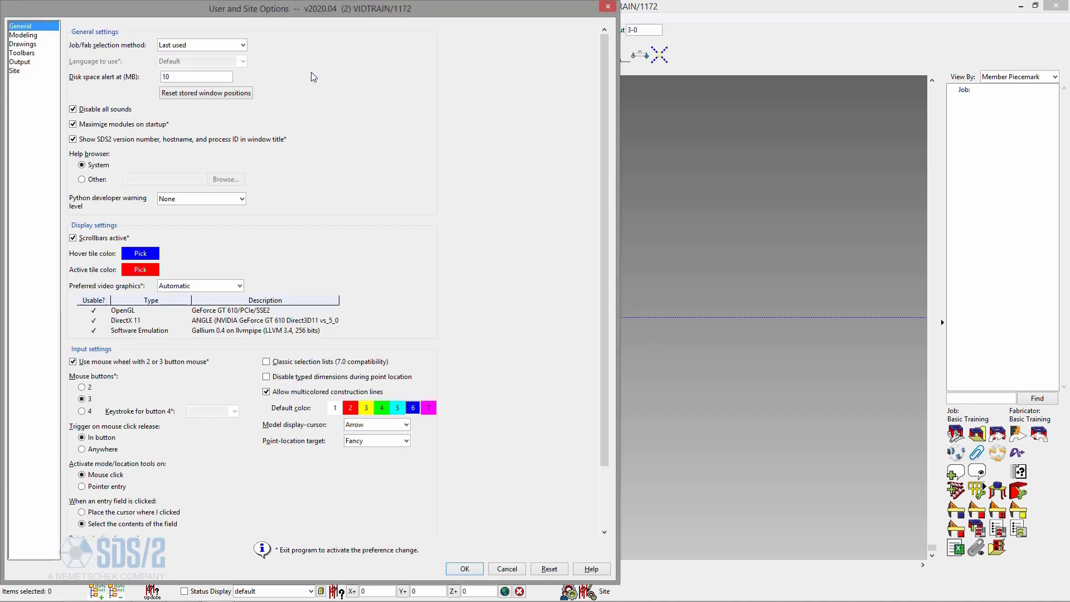
pyautogui.click(32, 53)
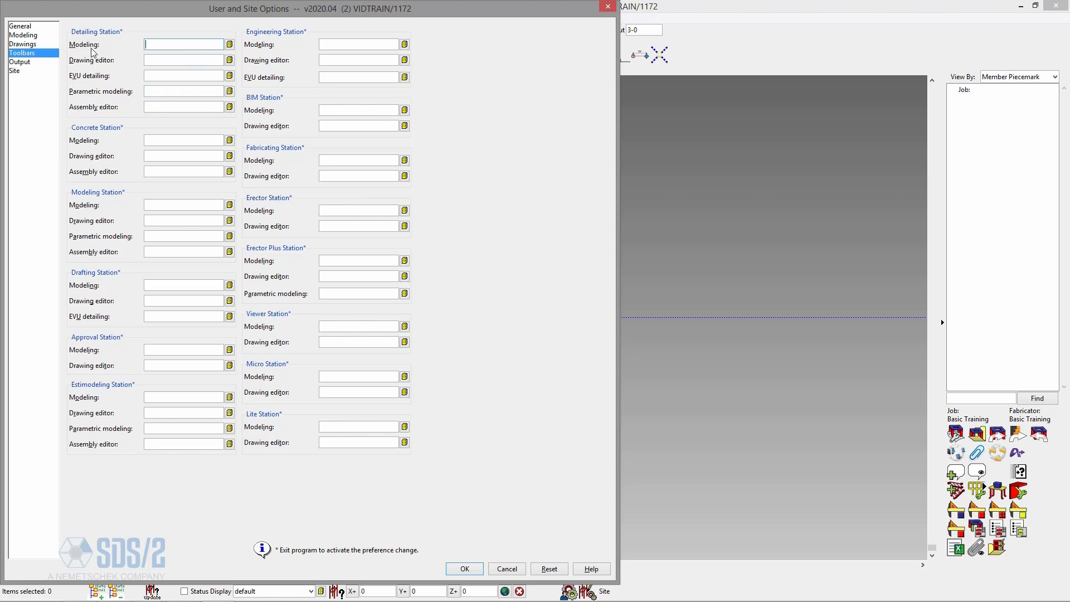
pyautogui.click(229, 45)
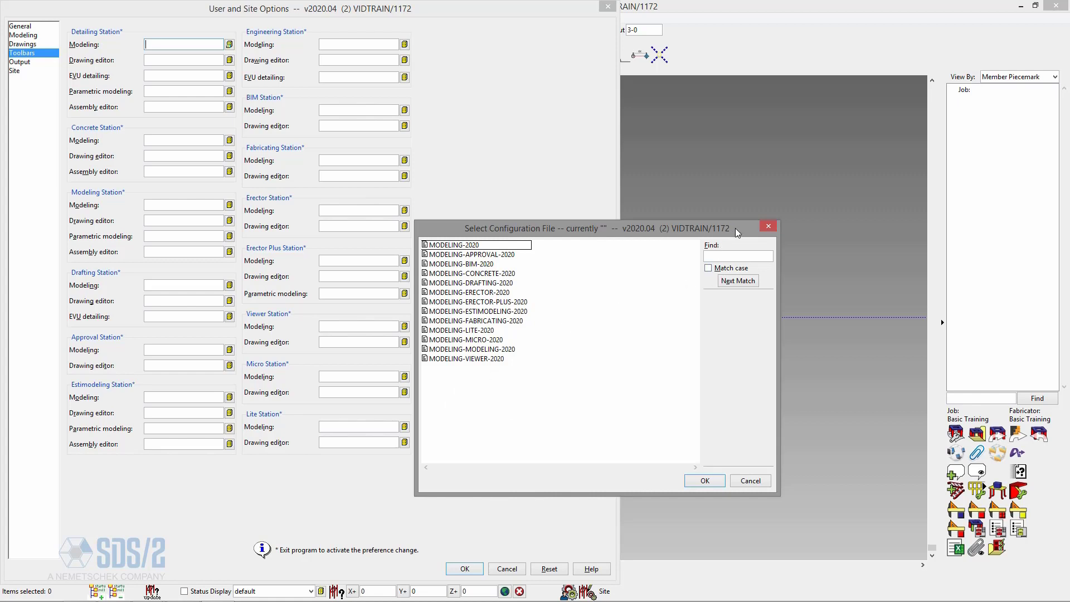
pyautogui.click(768, 225)
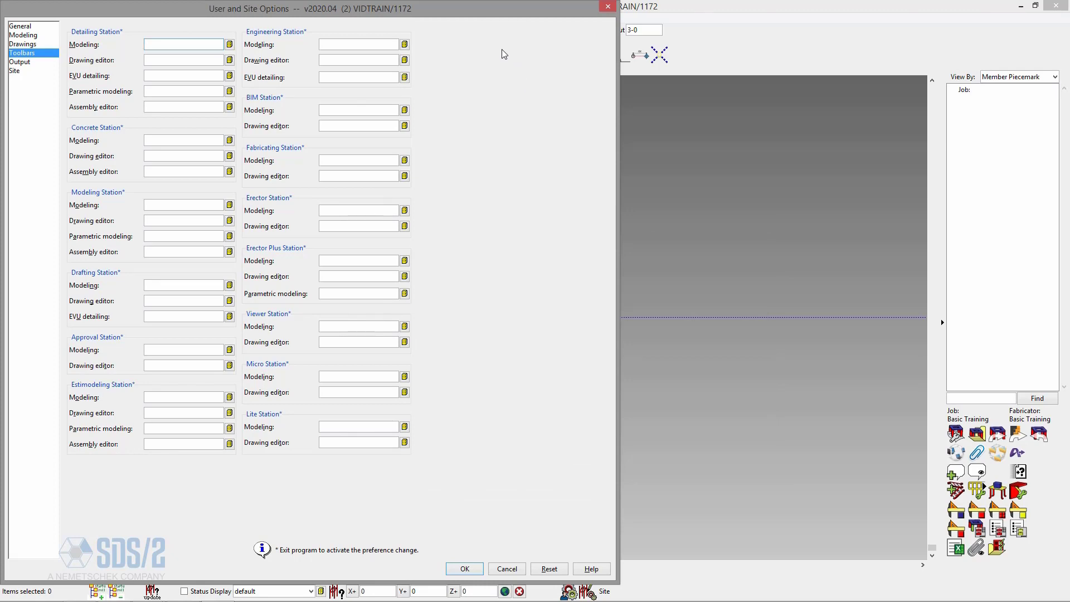
pyautogui.click(607, 6)
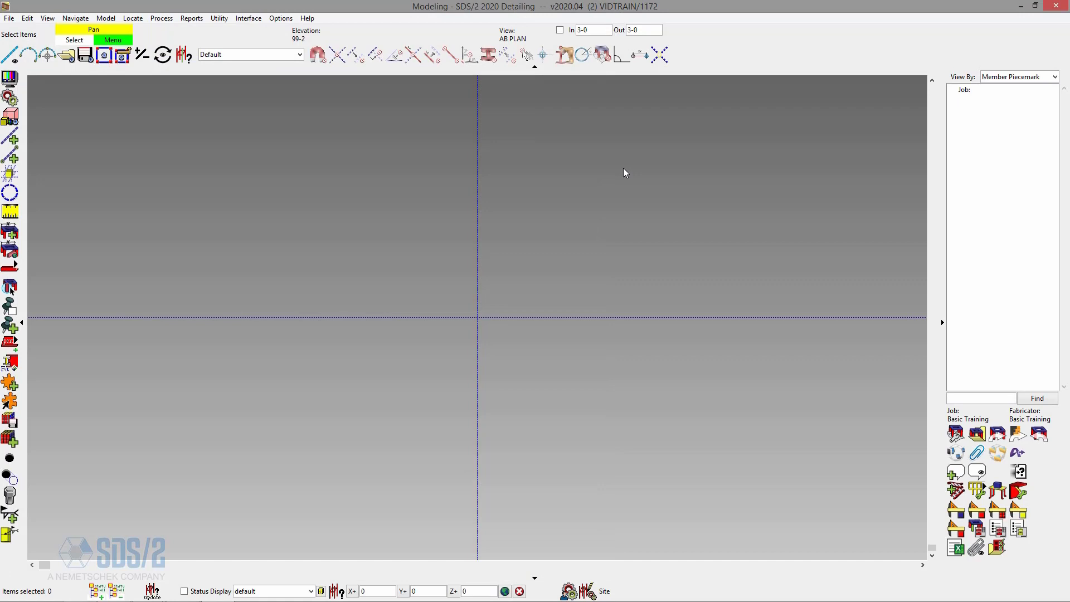
# - Open the keyboard configuration and enlarge its window to examine the full list of assigned keyboard commands
pyautogui.click(106, 18)
pyautogui.moveTo(132, 18)
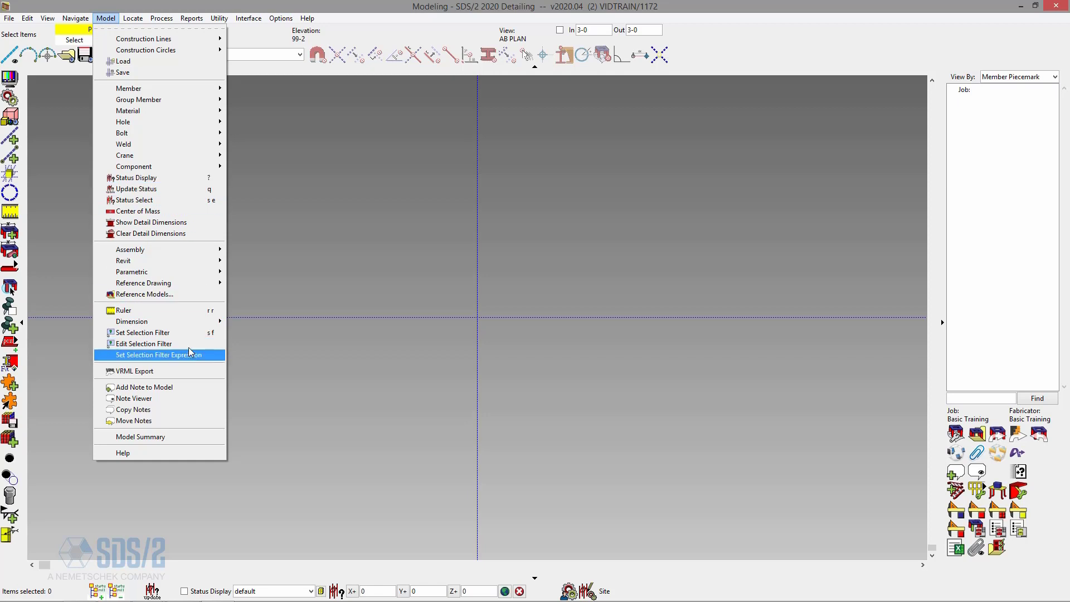
pyautogui.moveTo(276, 20)
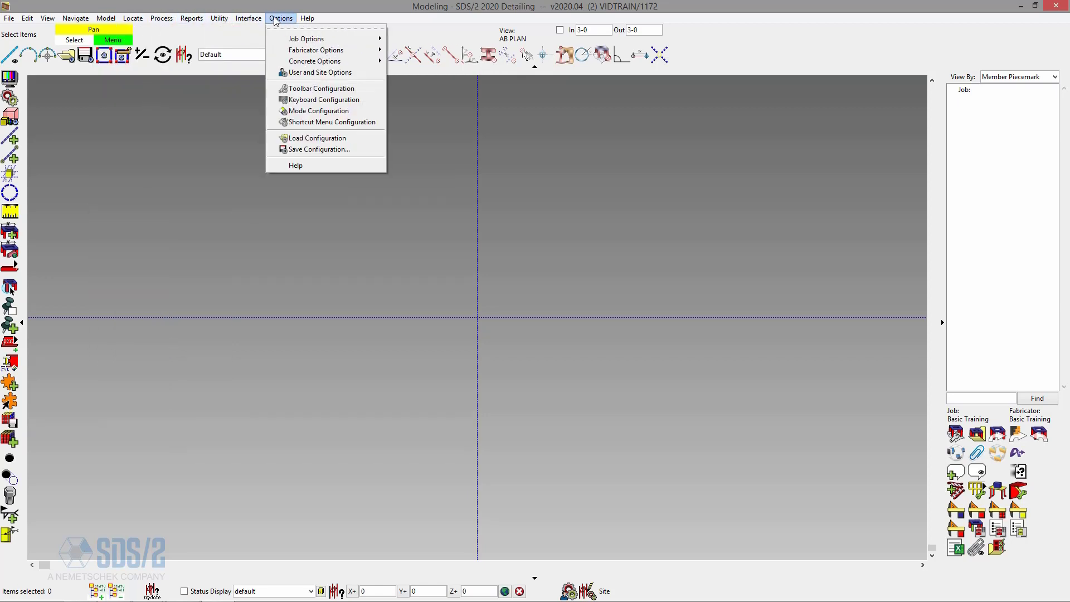
pyautogui.click(326, 100)
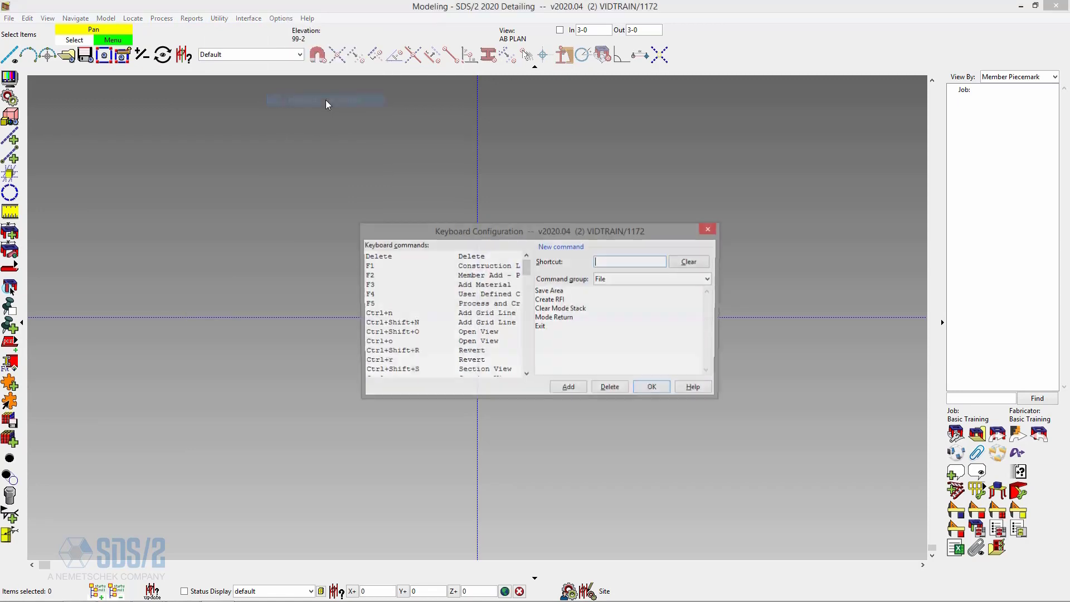
pyautogui.moveTo(482, 232); pyautogui.dragTo(341, 58)
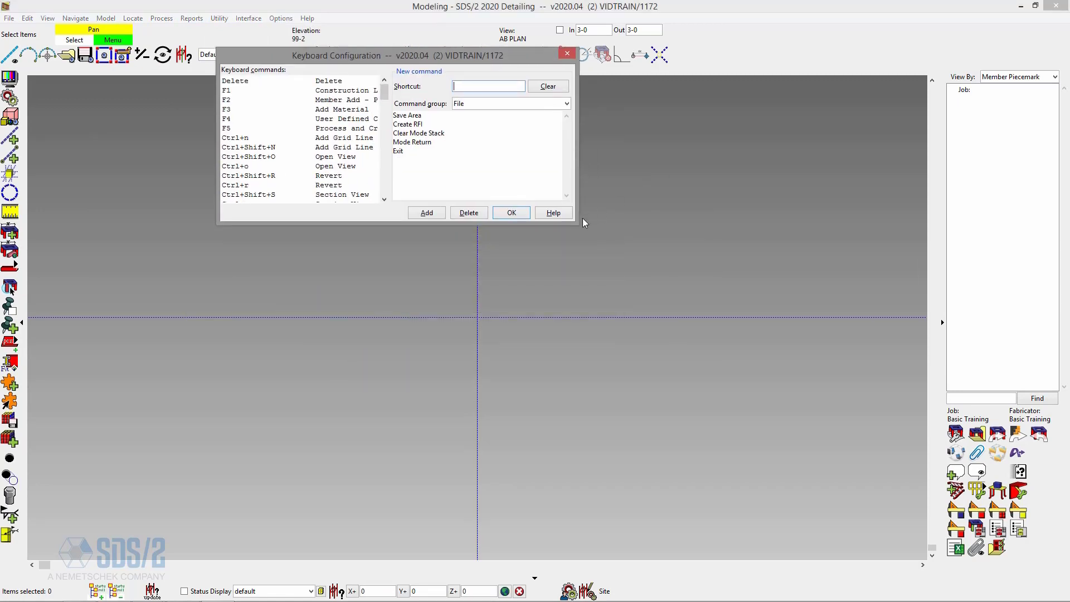
pyautogui.moveTo(578, 224); pyautogui.dragTo(888, 525)
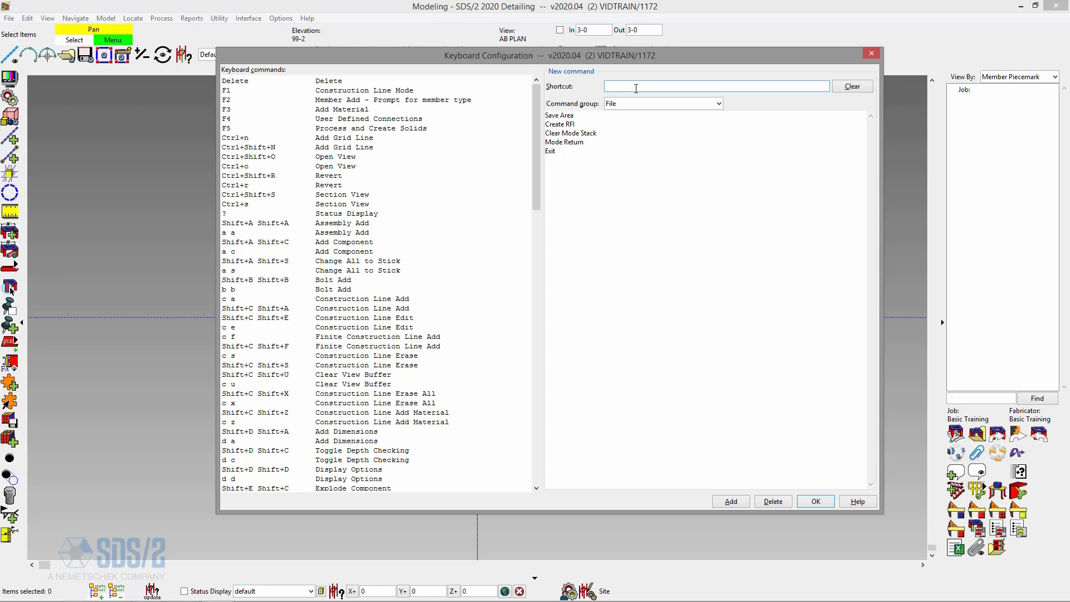
# - Examine the View command group and its Redraw command in the keyboard configuration, and close it without saving the configuration file
pyautogui.click(684, 106)
pyautogui.click(653, 168)
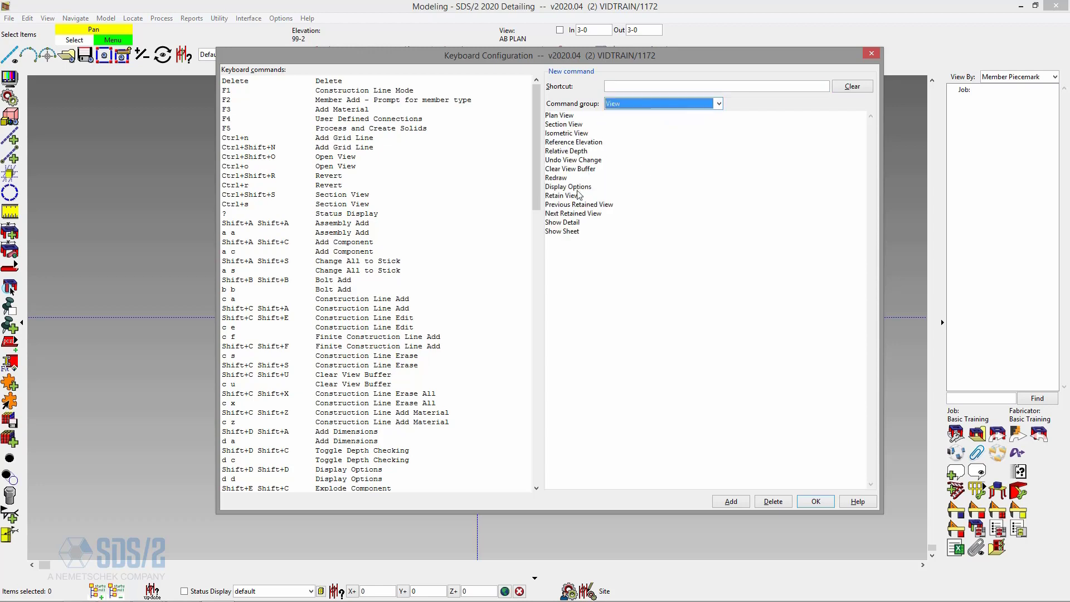
pyautogui.click(633, 178)
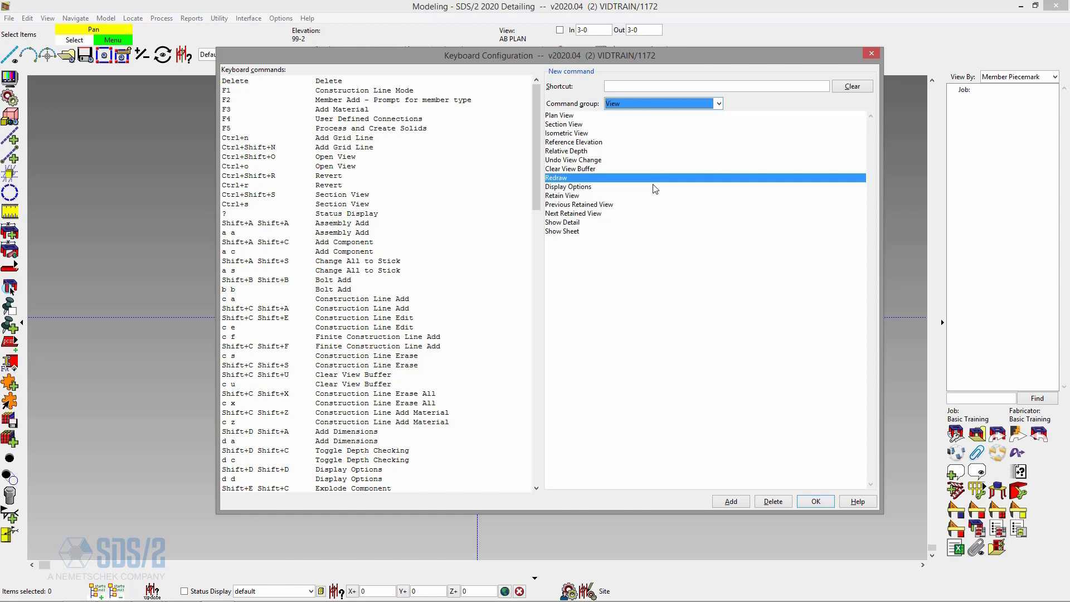
pyautogui.moveTo(533, 102)
pyautogui.mouseDown()
pyautogui.moveTo(544, 205)
pyautogui.moveTo(506, 455)
pyautogui.moveTo(521, 99)
pyautogui.mouseUp()
pyautogui.click(870, 53)
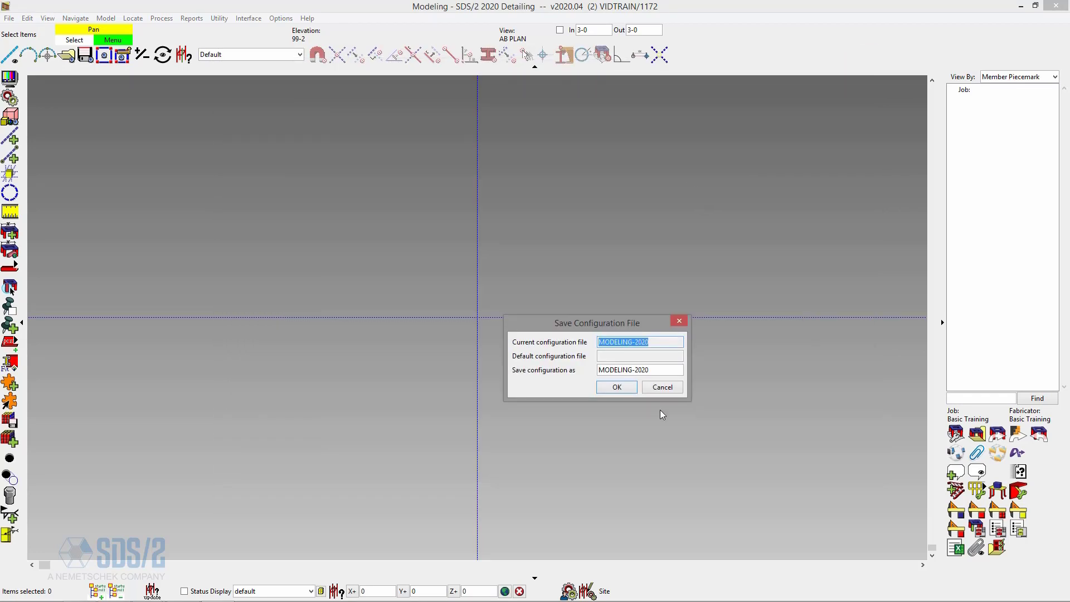
pyautogui.click(663, 392)
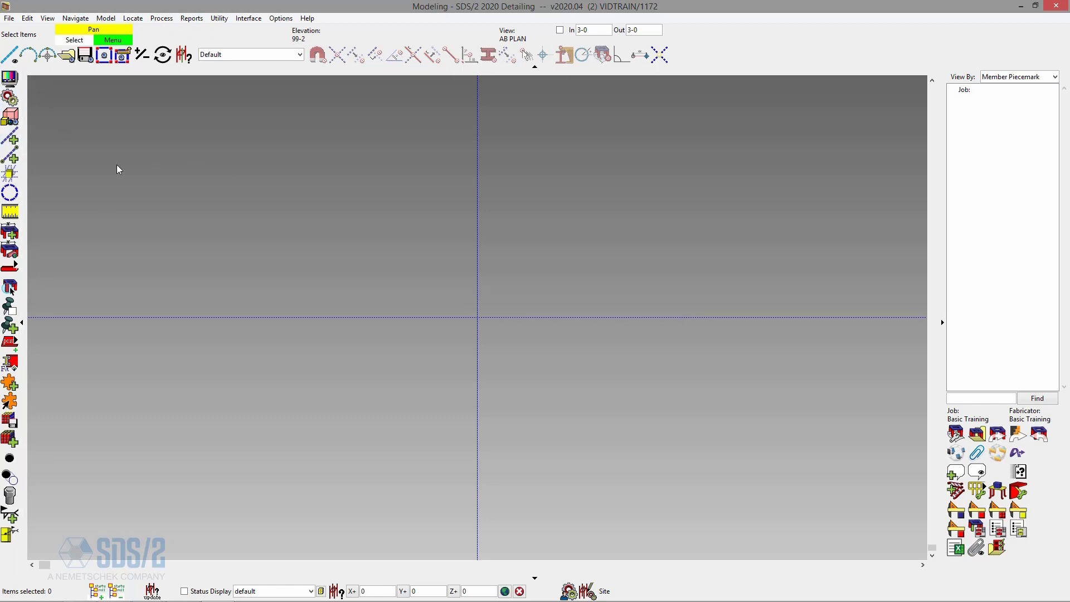
# - Open the display options and turn Member lines off and back on in the general settings
pyautogui.click(5, 81)
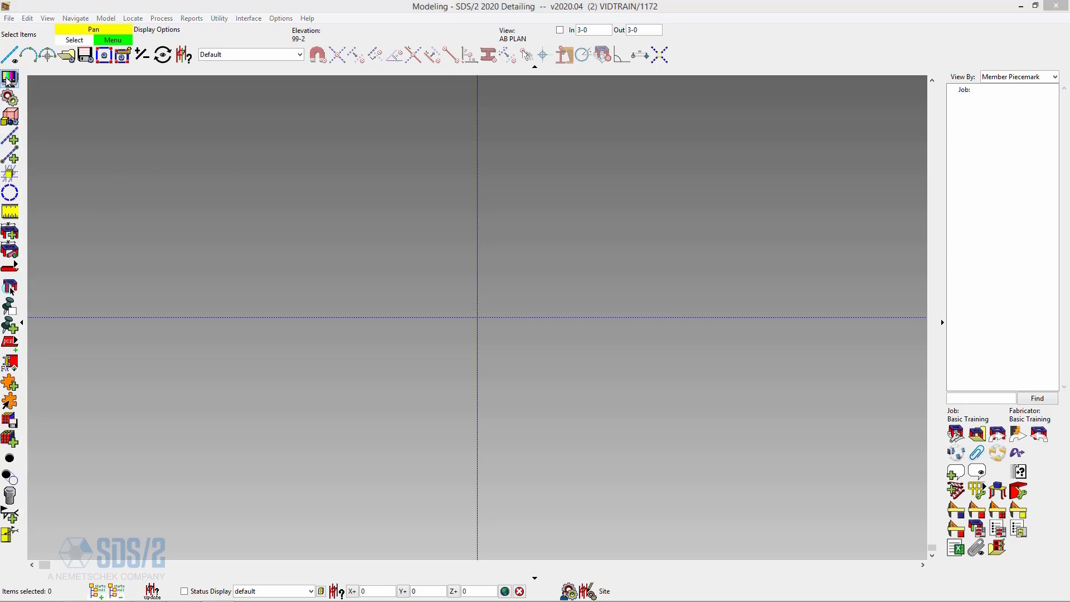
pyautogui.moveTo(621, 213); pyautogui.dragTo(492, 106)
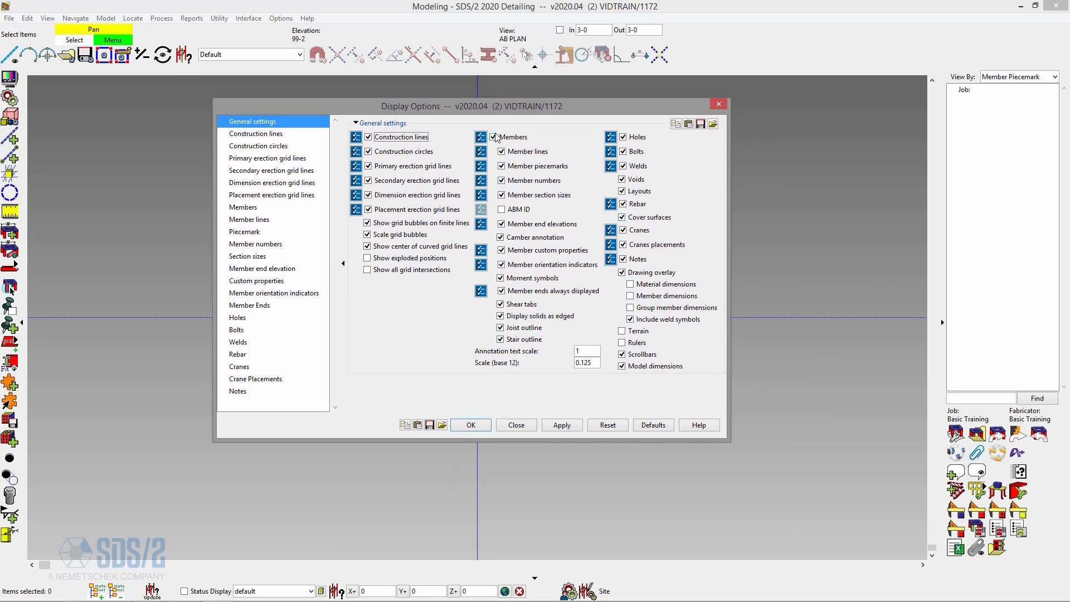
pyautogui.click(501, 151)
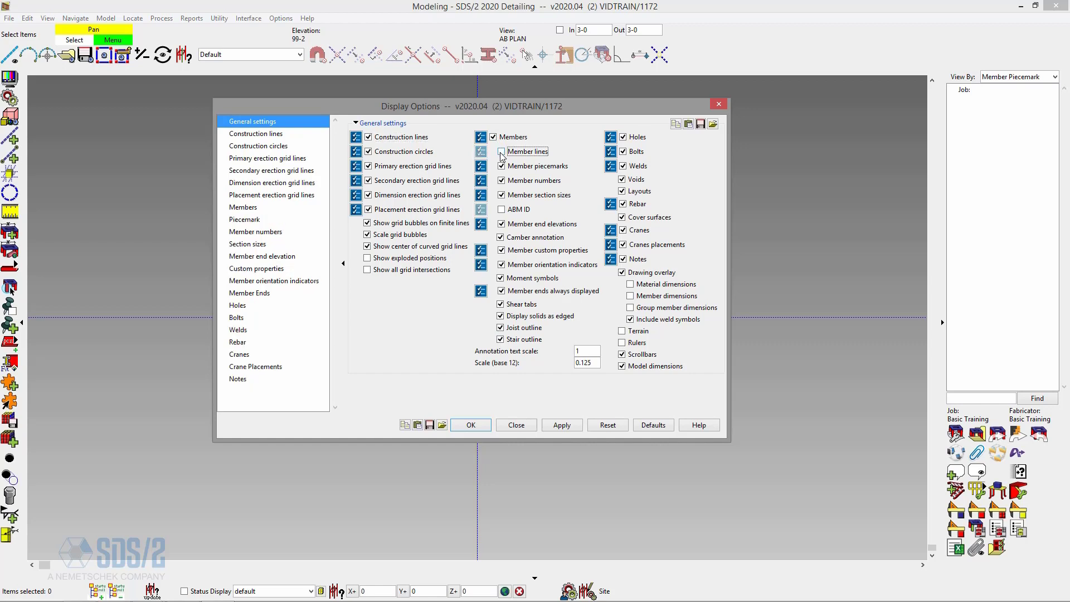
pyautogui.click(501, 152)
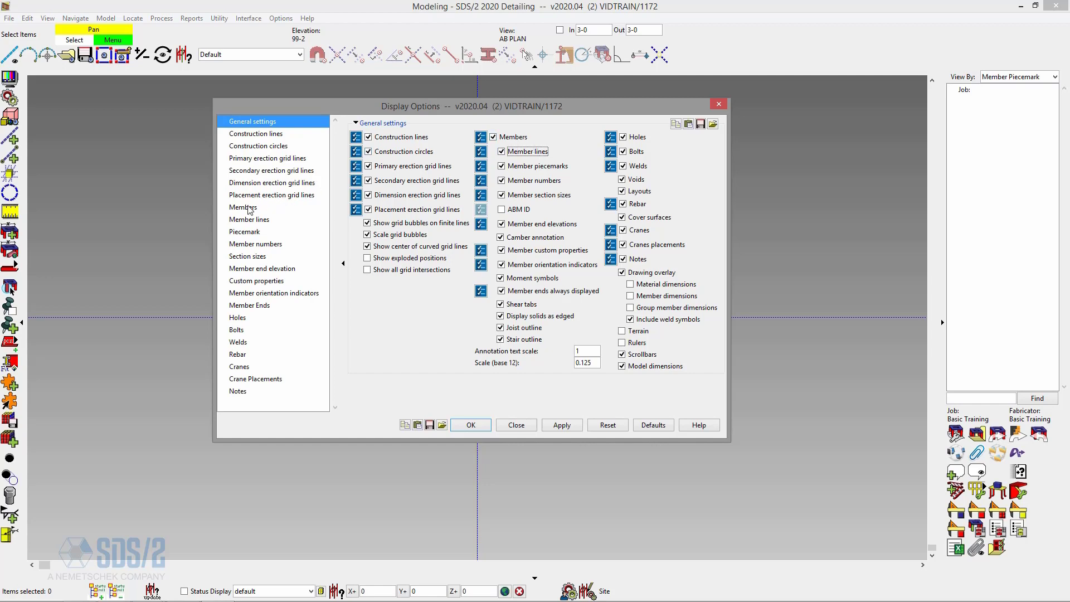
# - Exclude beams and columns from the Member lines display settings, restore all member types, and close the display options without applying
pyautogui.click(250, 220)
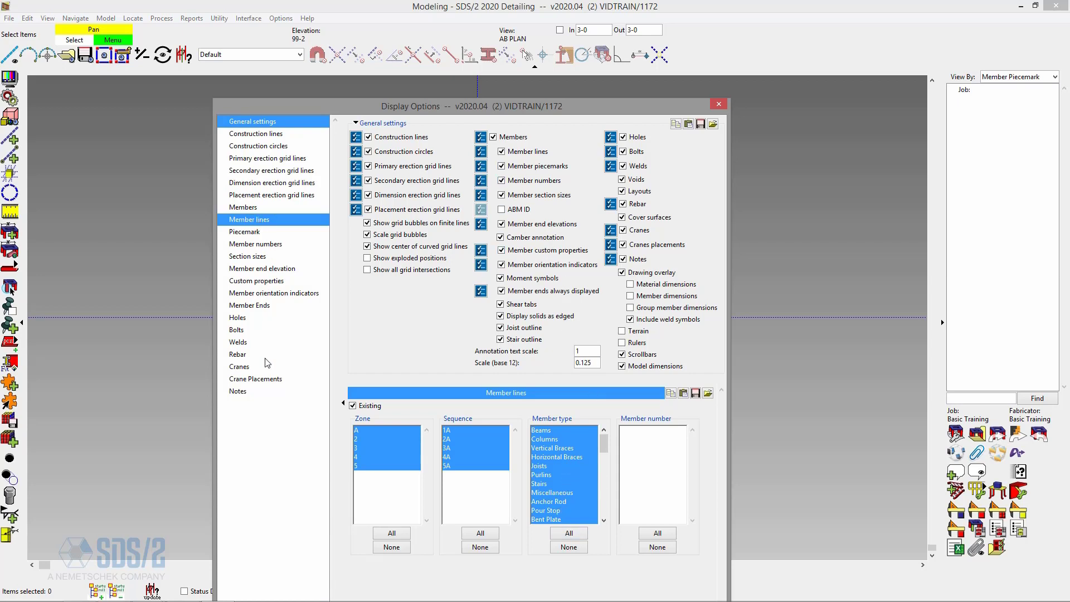
pyautogui.moveTo(433, 107); pyautogui.dragTo(437, 30)
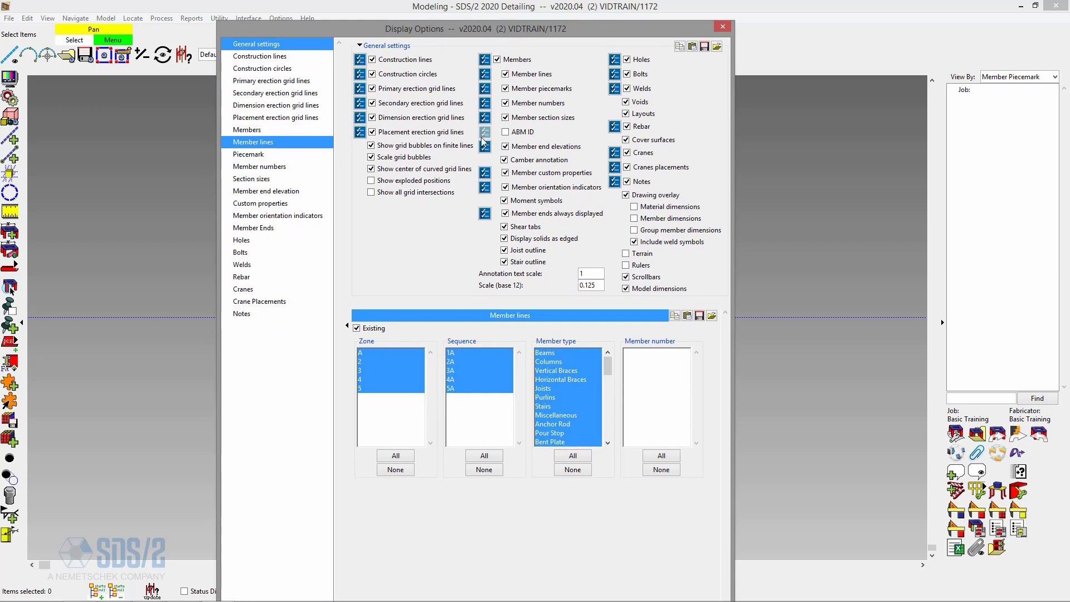
pyautogui.keyDown('ctrl'); pyautogui.click(560, 353); pyautogui.keyUp('ctrl')
pyautogui.keyDown('ctrl'); pyautogui.click(560, 361); pyautogui.keyUp('ctrl')
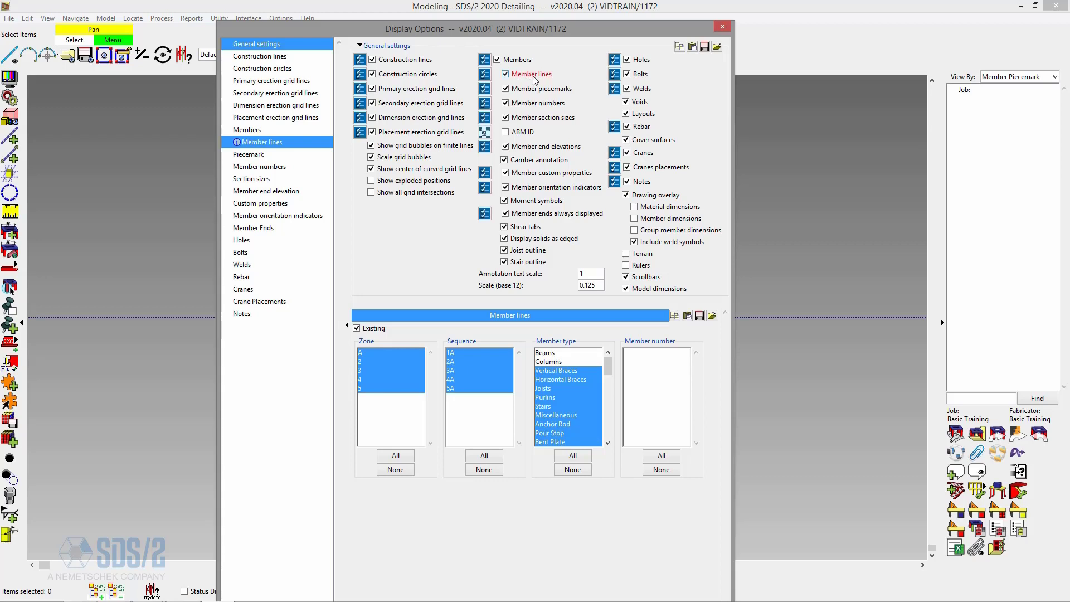
pyautogui.click(485, 76)
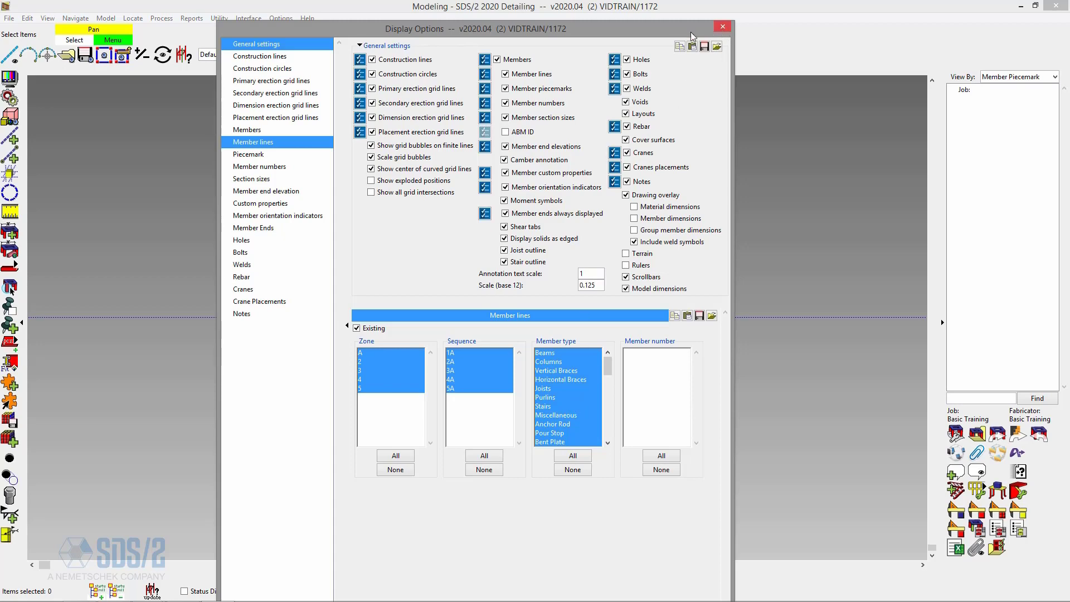
pyautogui.moveTo(670, 25)
pyautogui.mouseDown()
pyautogui.moveTo(678, 142)
pyautogui.moveTo(684, 26)
pyautogui.mouseUp()
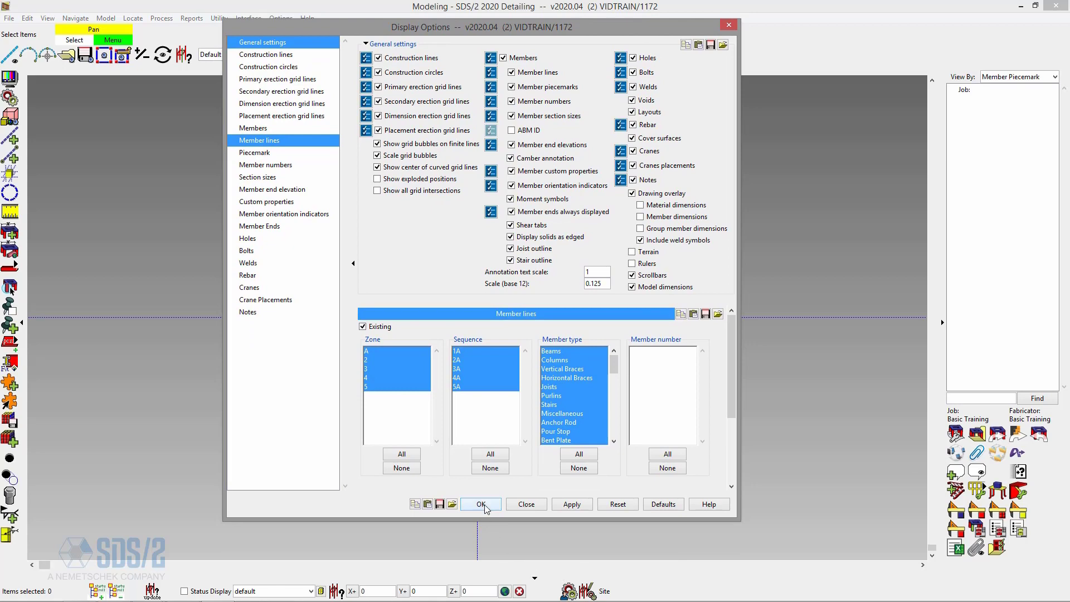
pyautogui.click(526, 505)
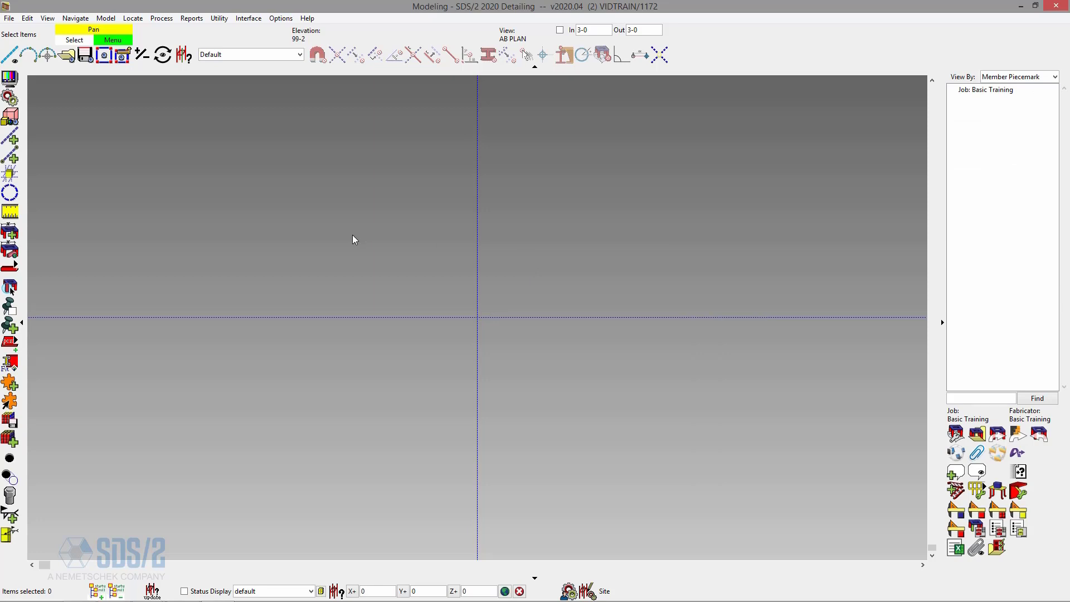
# - Add three vertical construction lines spaced 25-0 apart, starting from the existing vertical construction line
pyautogui.click(106, 18)
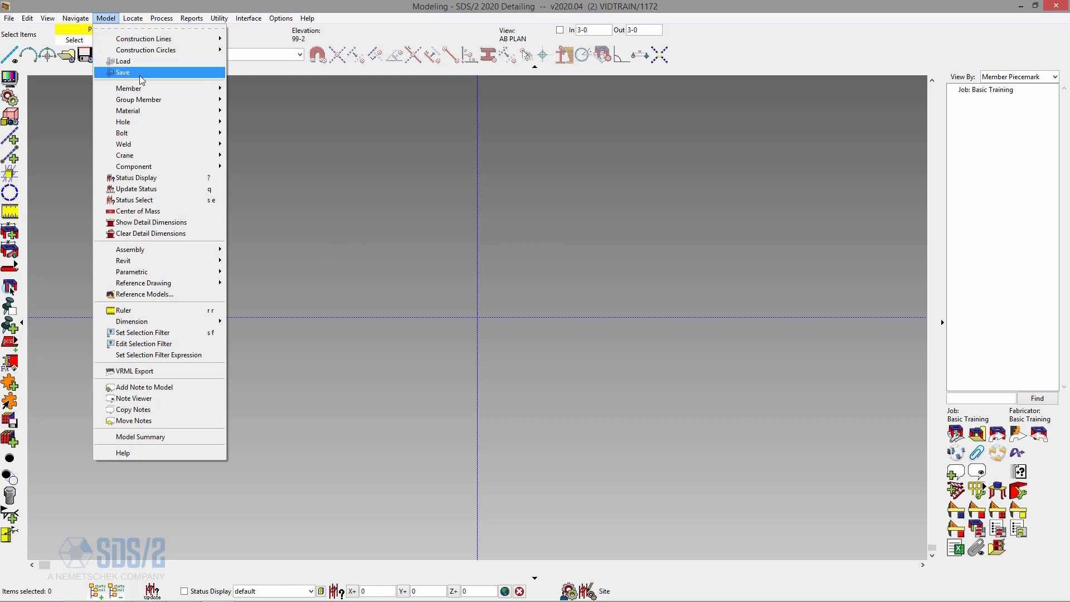
pyautogui.moveTo(165, 39)
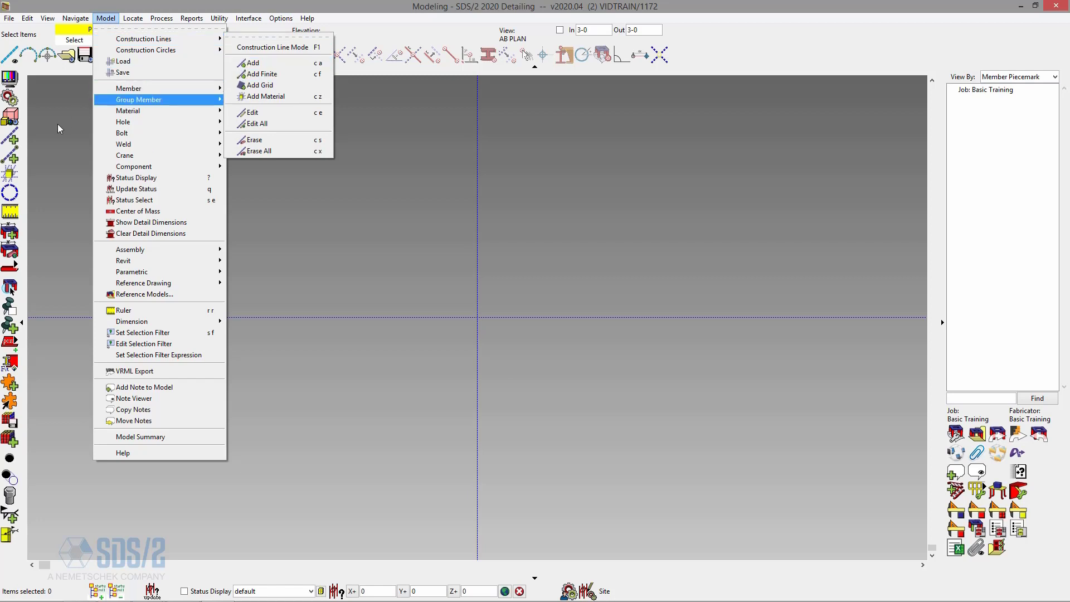
pyautogui.click(10, 139)
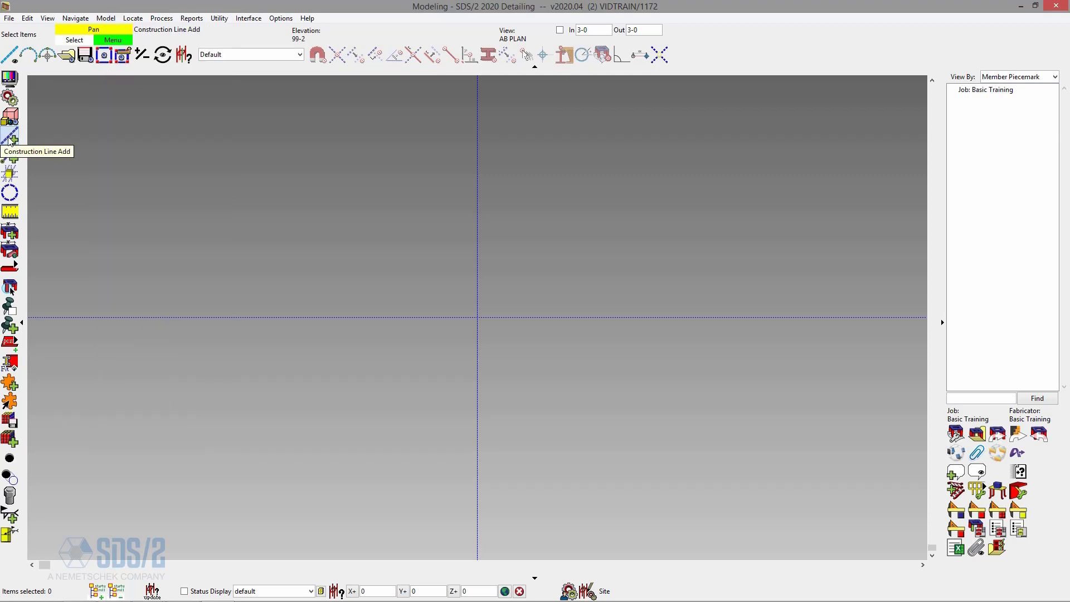
pyautogui.click(11, 140)
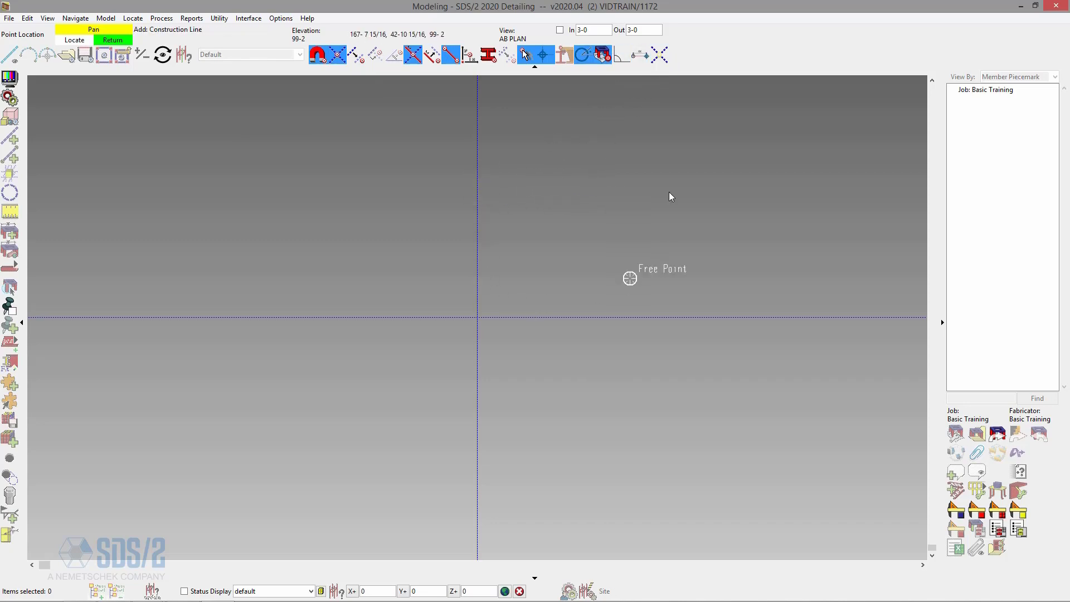
pyautogui.click(356, 56)
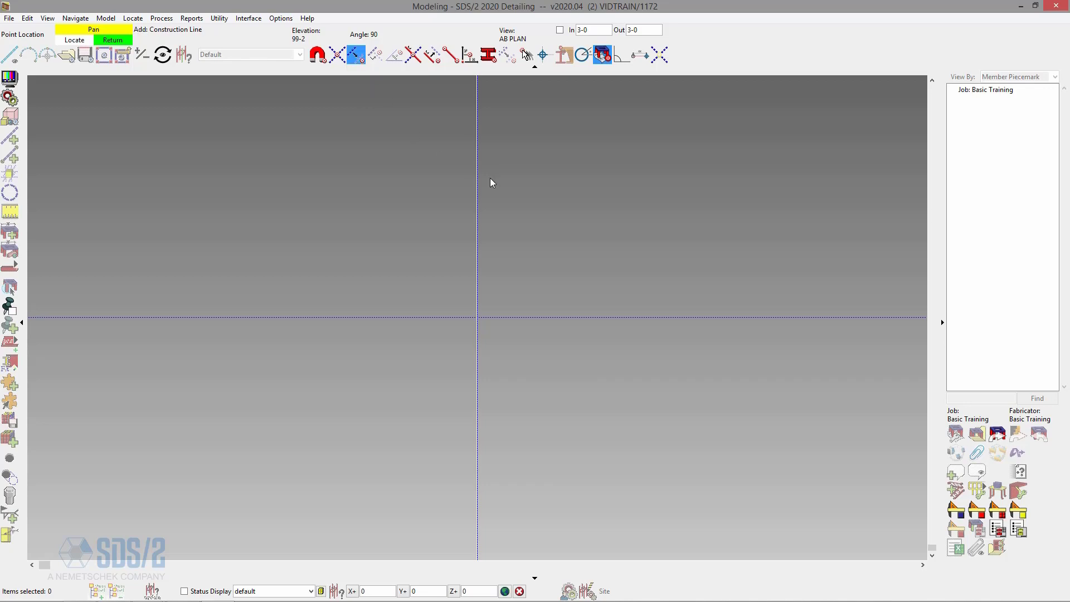
pyautogui.click(484, 238)
pyautogui.moveTo(556, 306); pyautogui.dragTo(256, 164)
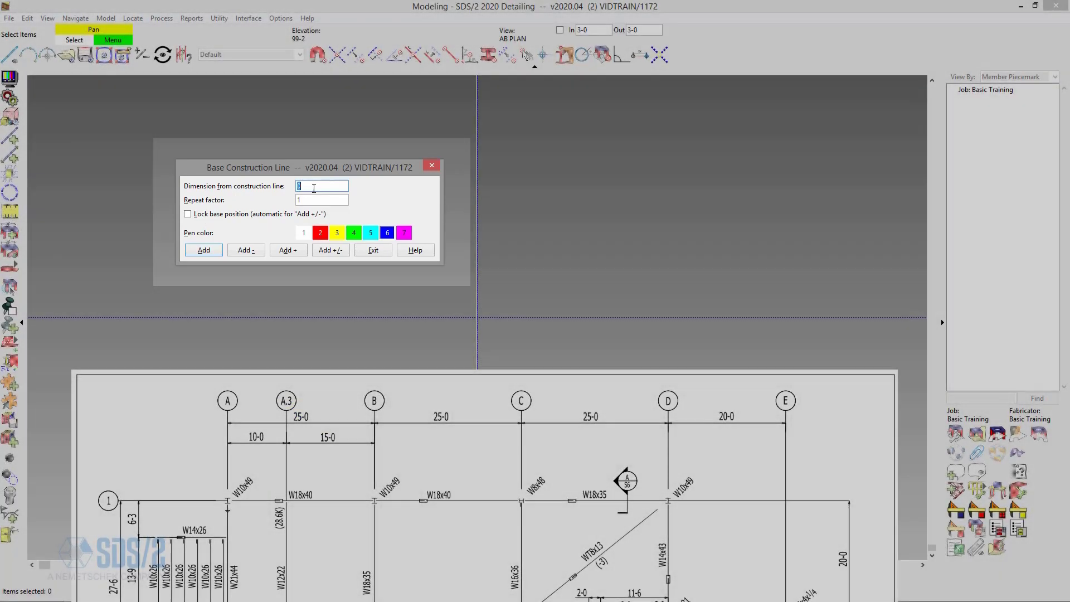
pyautogui.write('25-0')
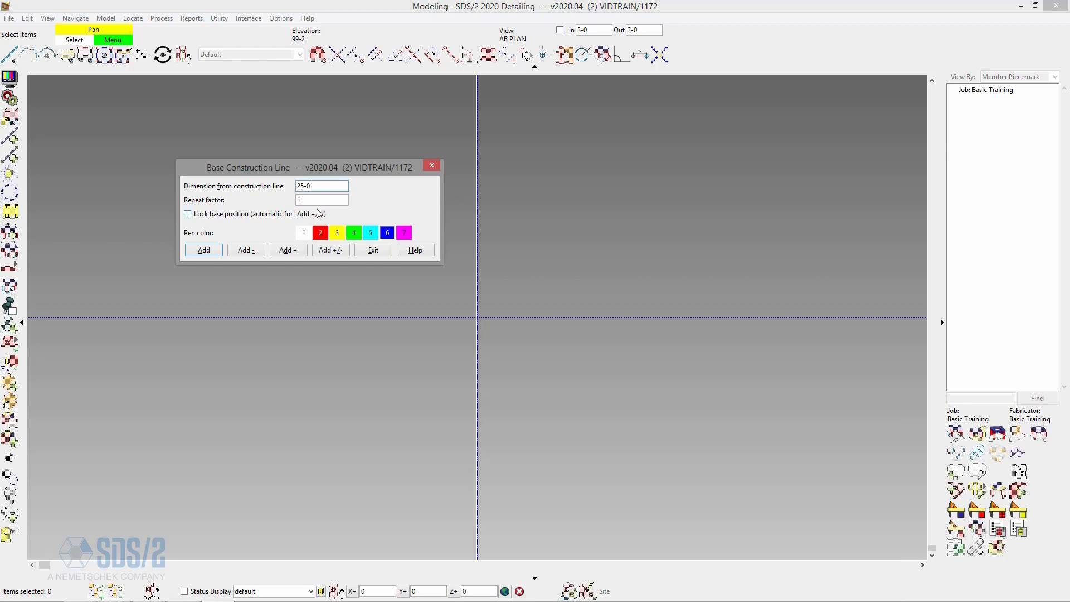
pyautogui.click(322, 205)
pyautogui.click(198, 251)
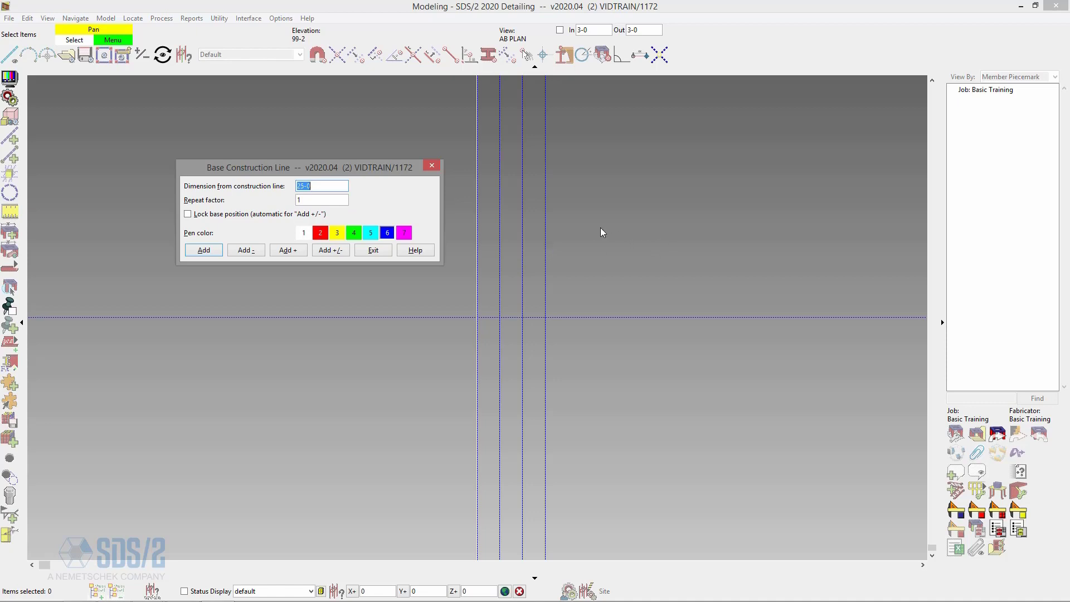
# - Add one more vertical construction line 20-0 beyond the last one and finish with this base line
pyautogui.moveTo(329, 185); pyautogui.dragTo(256, 184)
pyautogui.write('20-0')
pyautogui.click(204, 250)
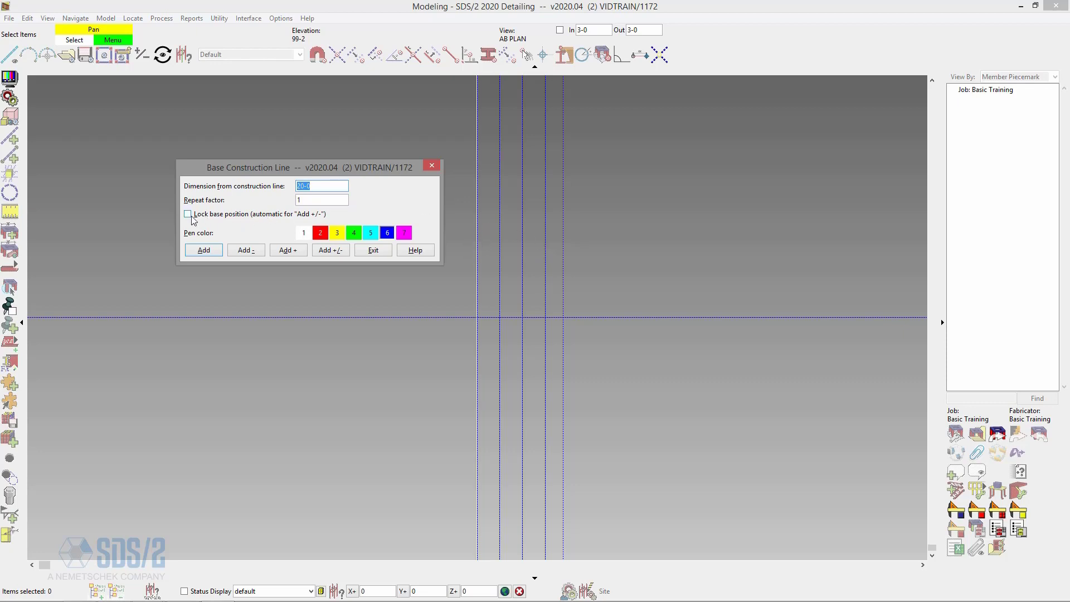
pyautogui.click(215, 216)
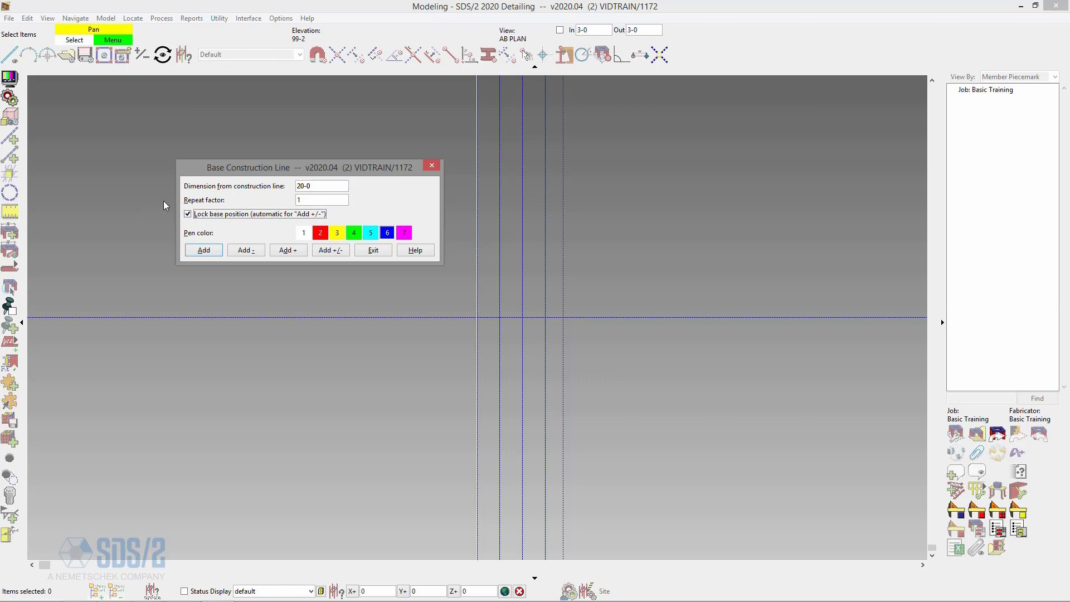
pyautogui.moveTo(279, 171); pyautogui.dragTo(236, 164)
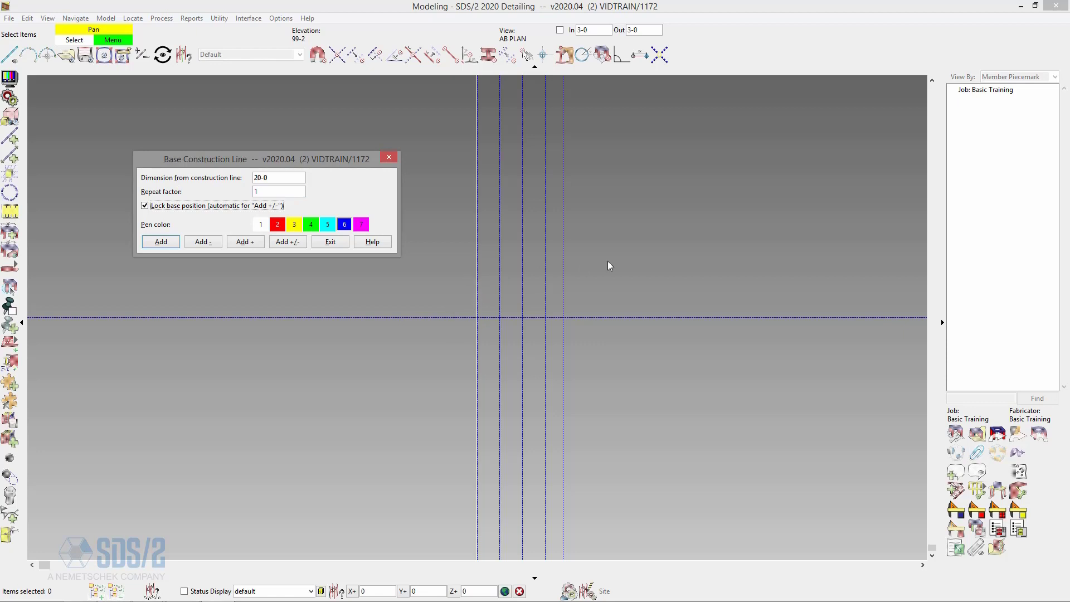
pyautogui.click(329, 243)
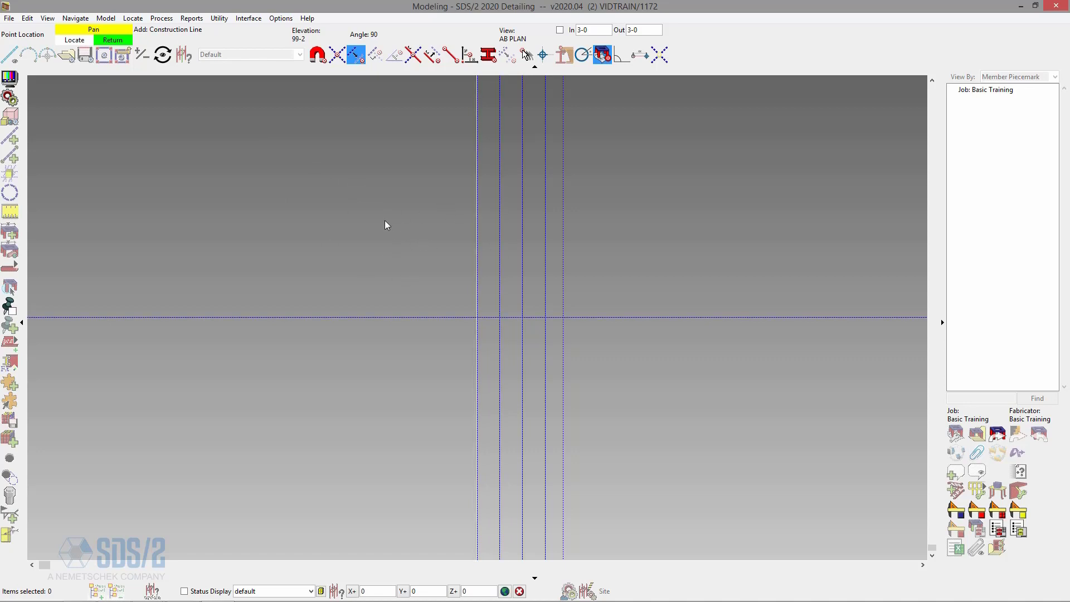
# - Add a construction line 27-6 above the existing horizontal construction line, with the base position locked
pyautogui.click(426, 316)
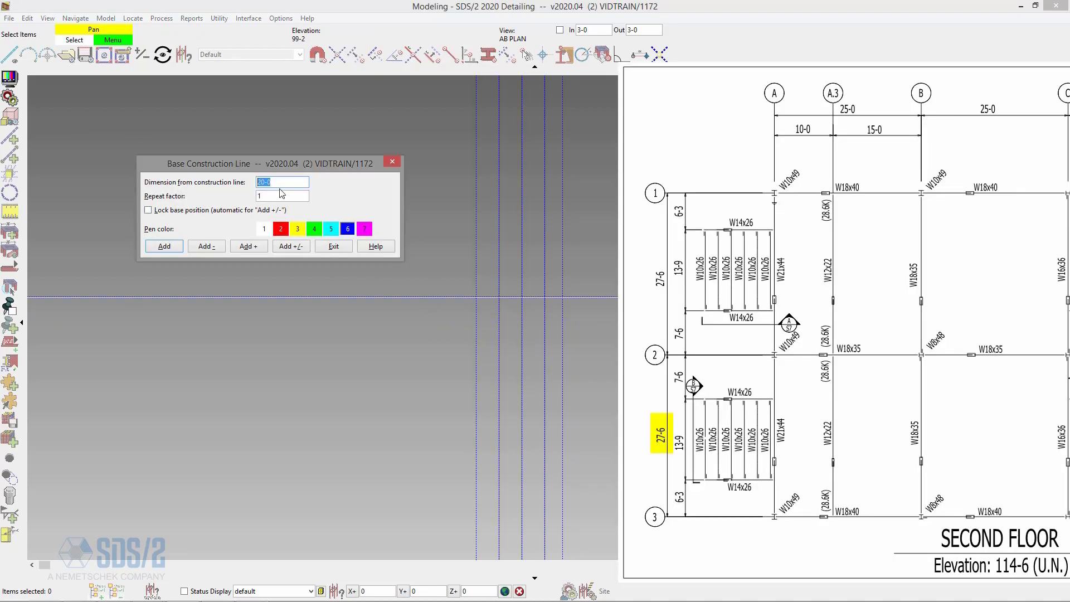
pyautogui.write('27-')
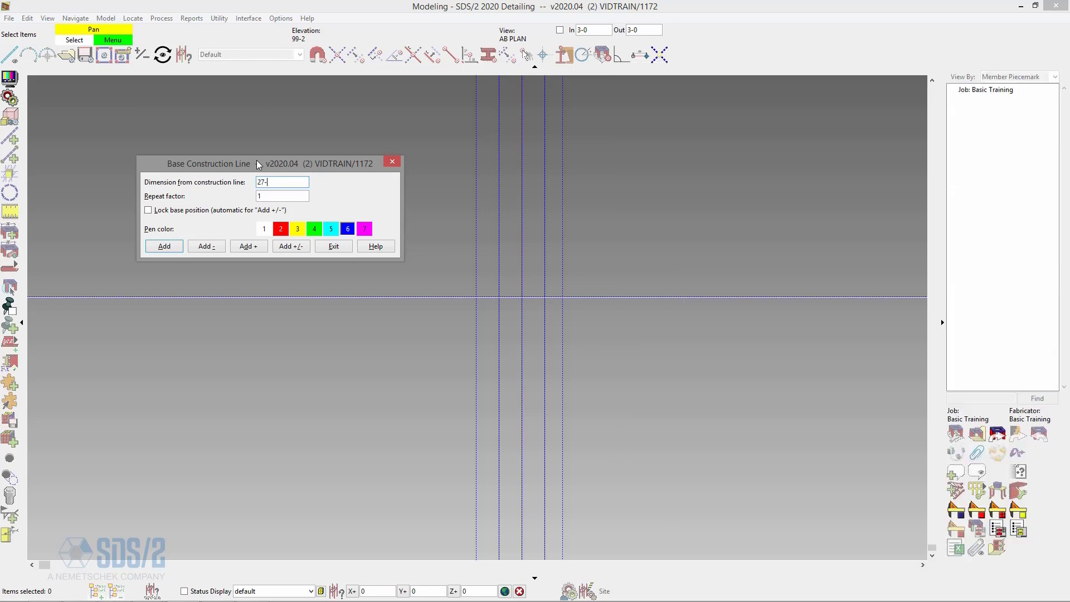
pyautogui.click(191, 211)
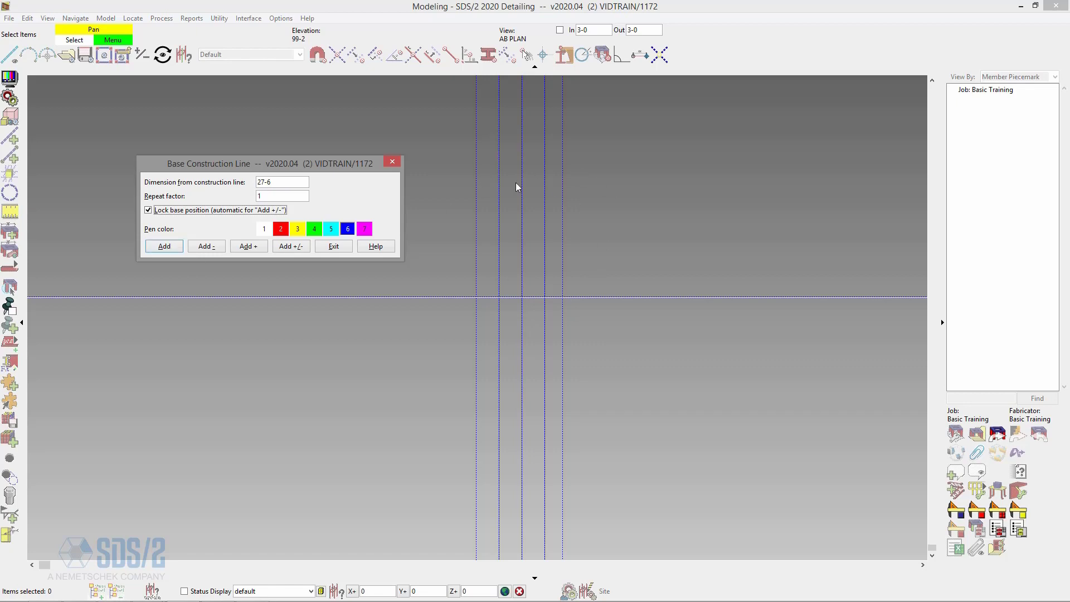
pyautogui.click(163, 247)
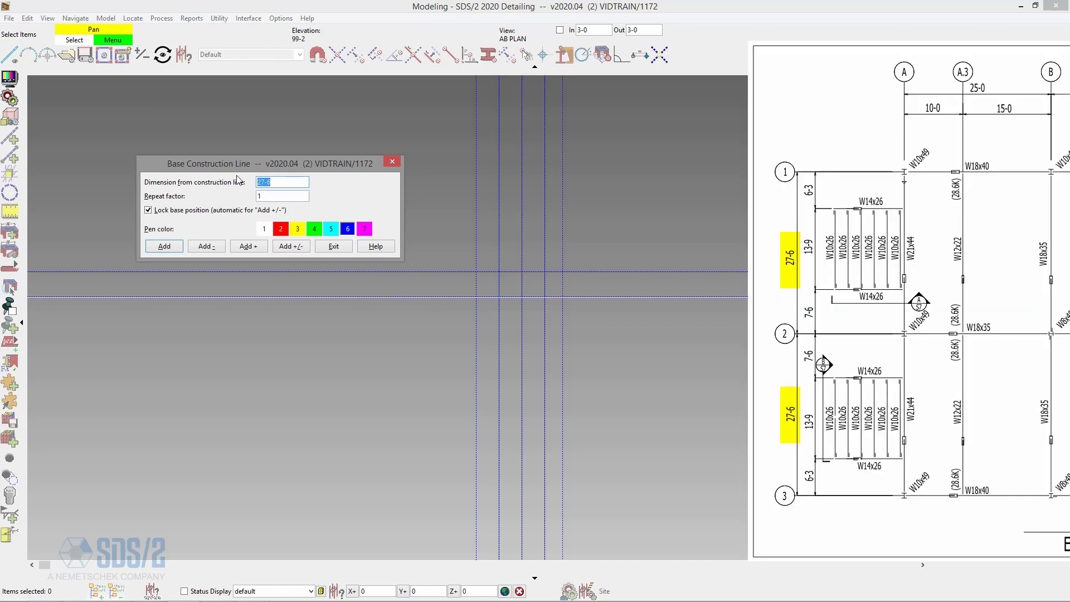
# - Add a construction line 50-0 above the locked horizontal base line and finish with this base line
pyautogui.write('55-0')
pyautogui.click(169, 249)
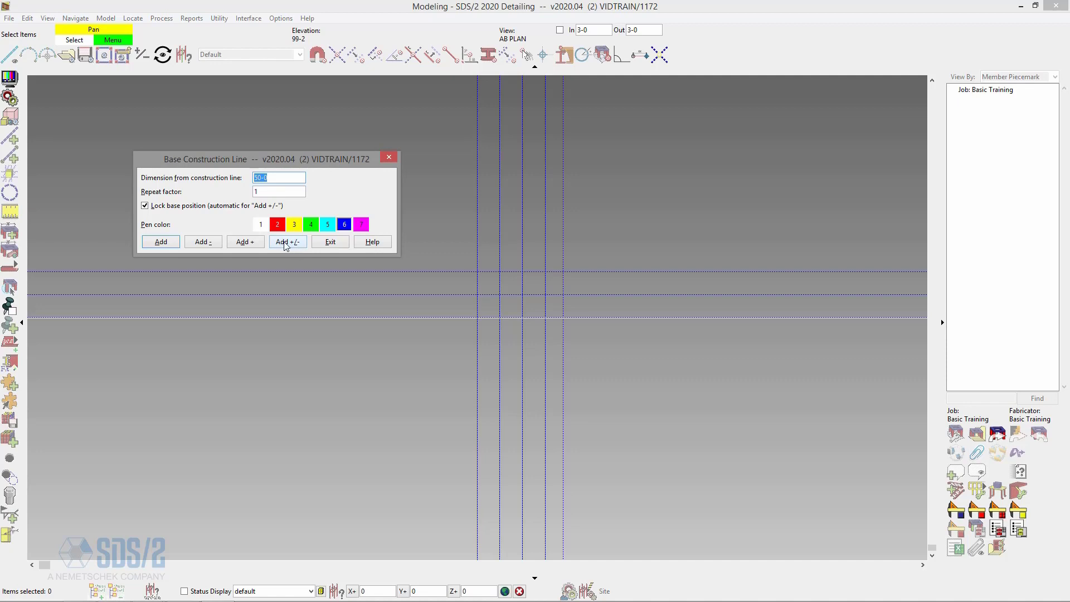
pyautogui.click(334, 242)
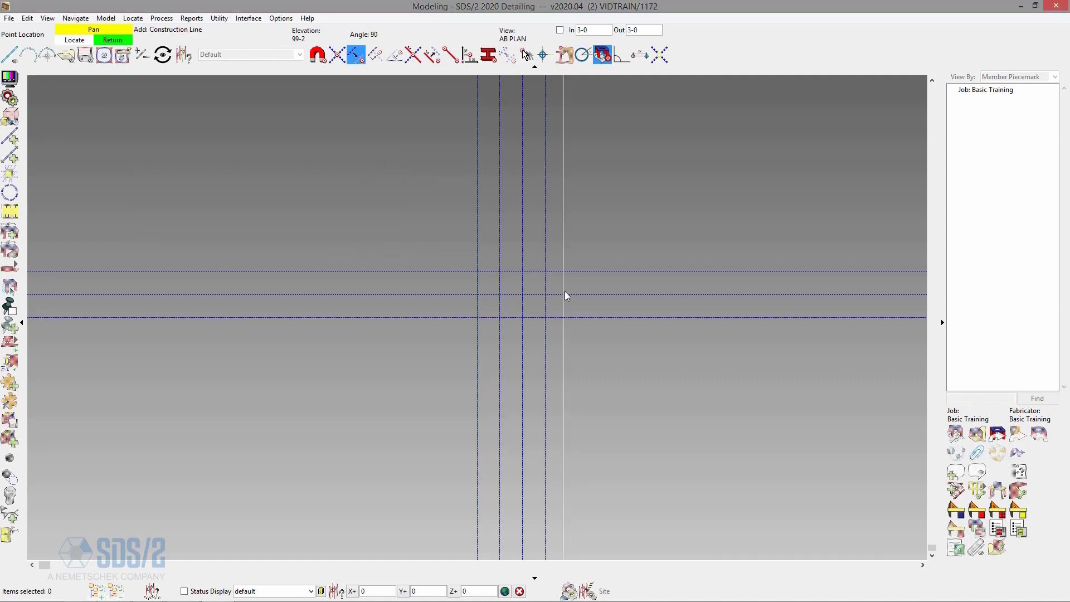
# - Add construction lines 7-6 above and below the middle horizontal construction line, with the base position lock turned off
pyautogui.scroll(4, 569, 294)
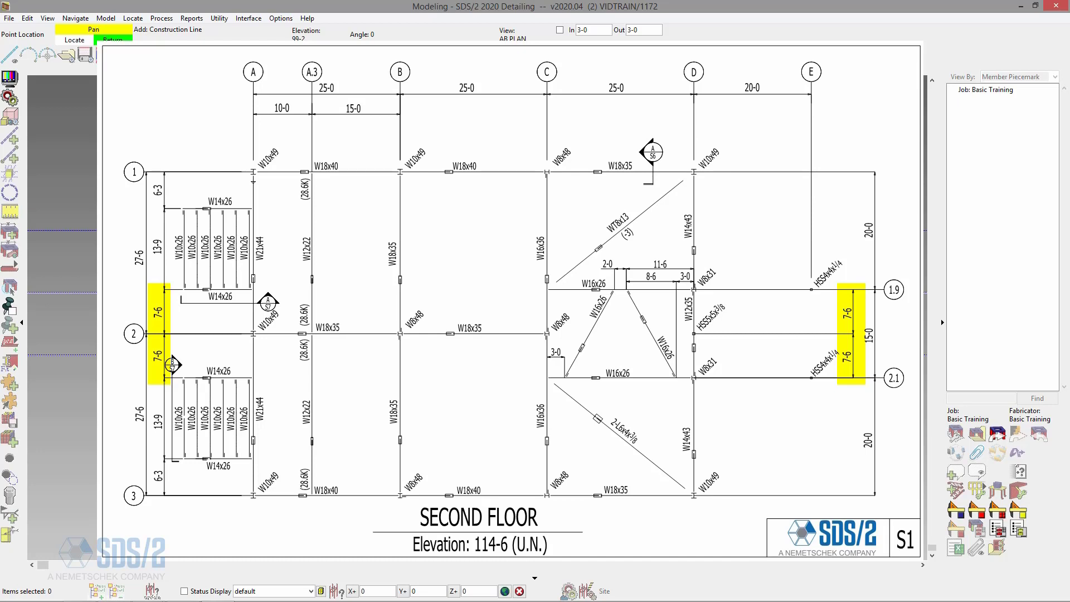
pyautogui.doubleClick(487, 295)
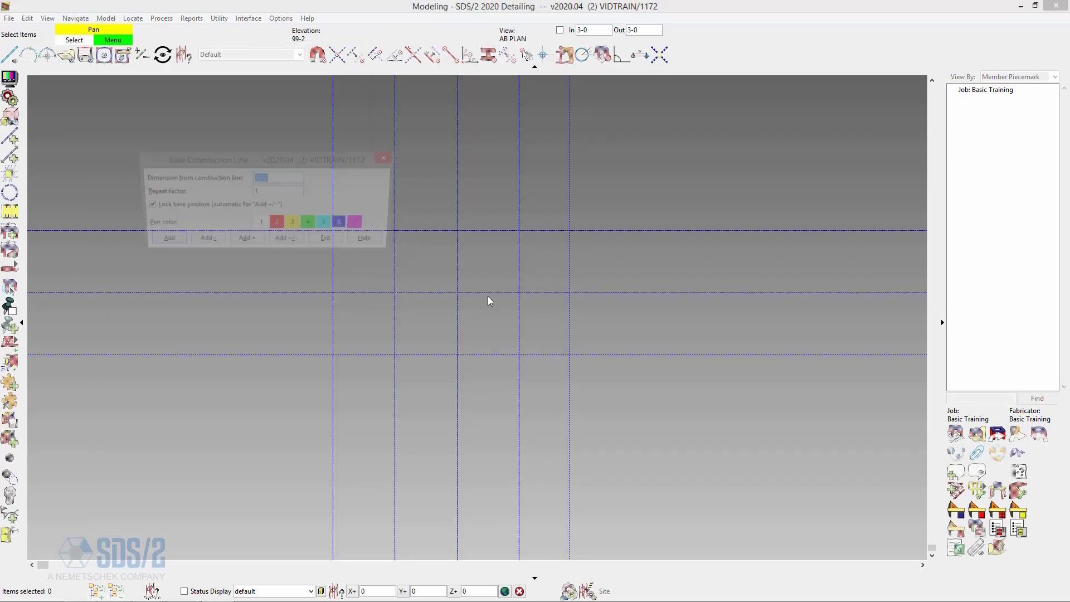
pyautogui.click(281, 177)
pyautogui.hotkey('ctrl', 'a')
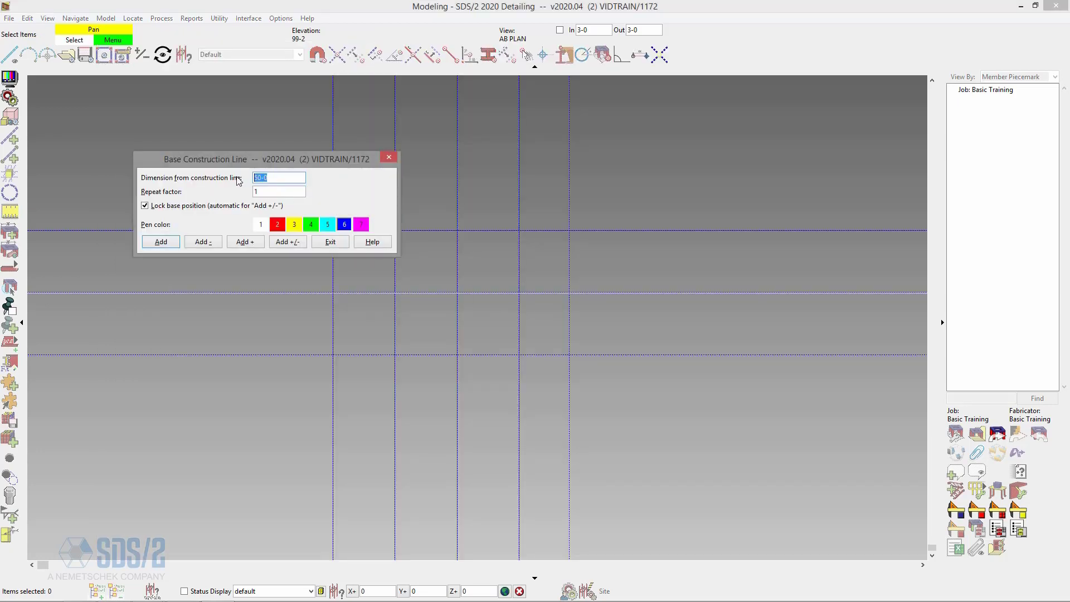
pyautogui.write('7-6')
pyautogui.click(186, 208)
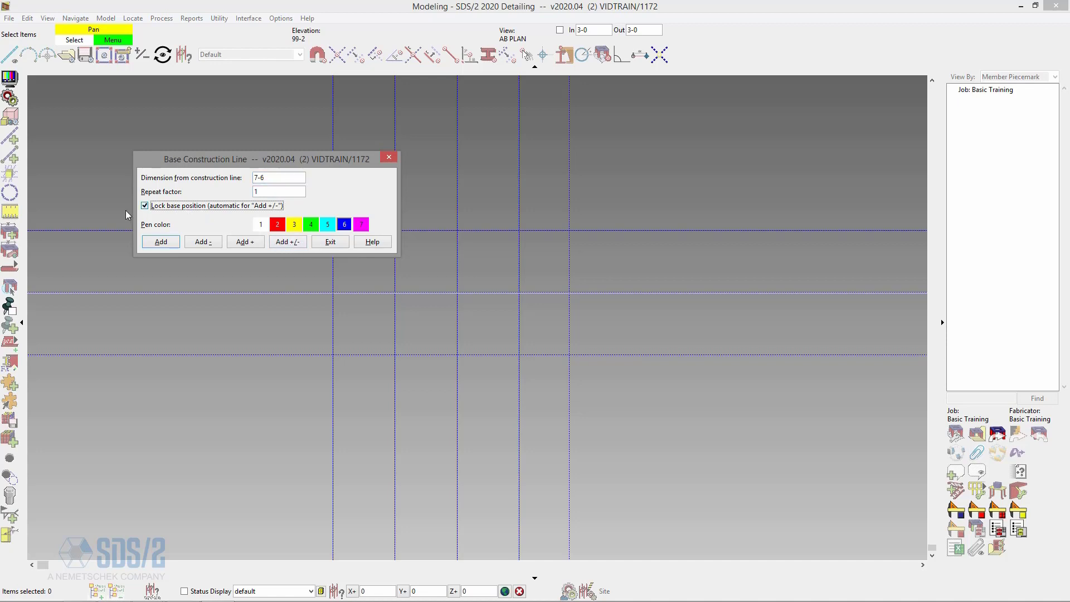
pyautogui.click(170, 207)
pyautogui.click(291, 246)
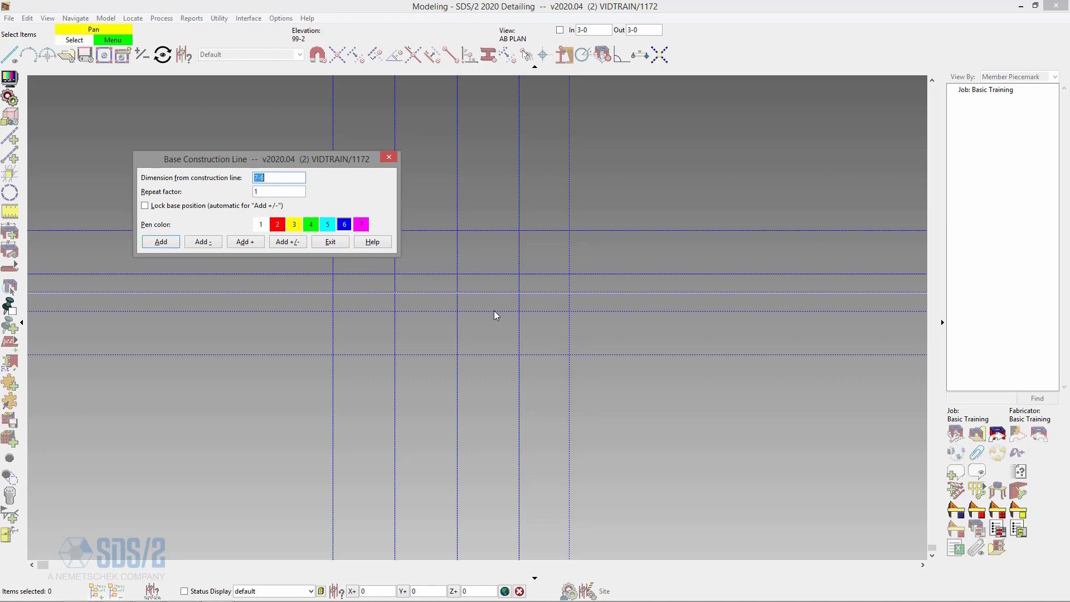
pyautogui.click(330, 241)
# - Add a vertical construction line 10-0 from the grid A line towards grid B and end the construction line command
pyautogui.click(336, 166)
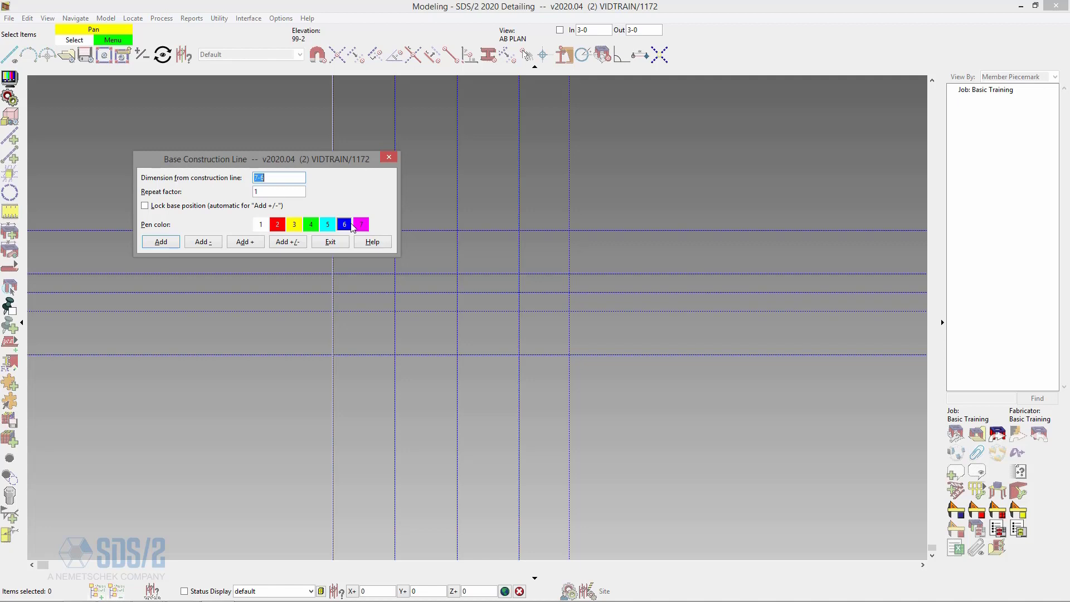
pyautogui.write('10-0')
pyautogui.click(160, 242)
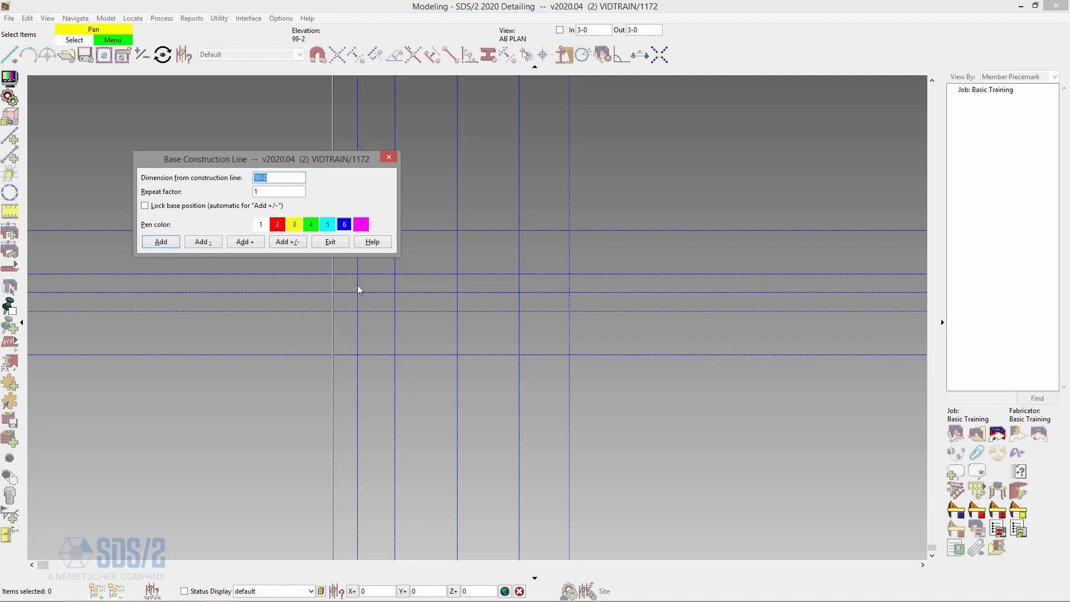
pyautogui.moveTo(299, 158); pyautogui.dragTo(599, 137)
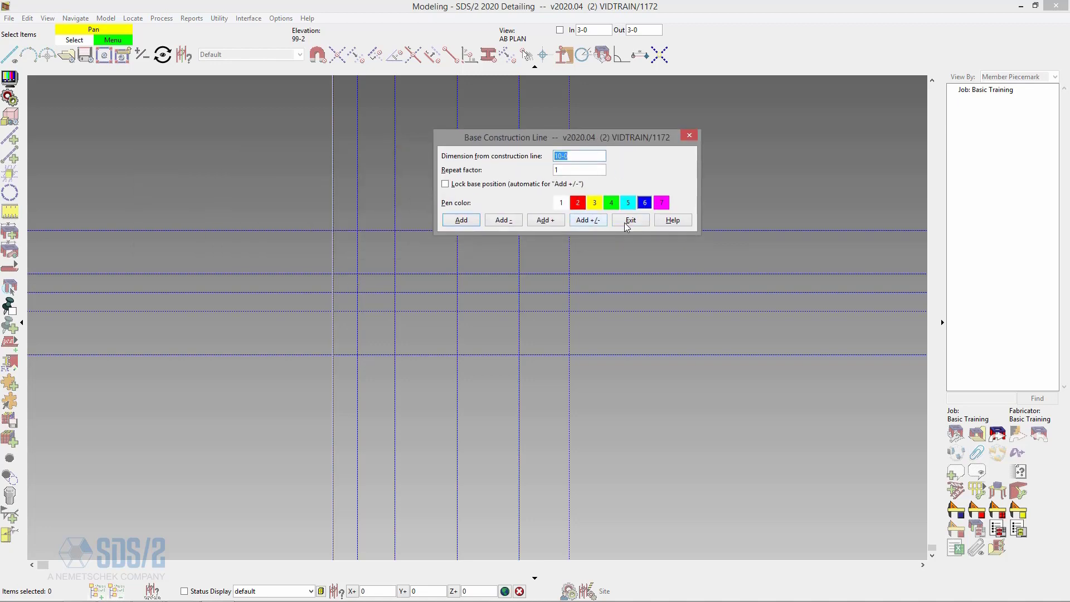
pyautogui.click(625, 222)
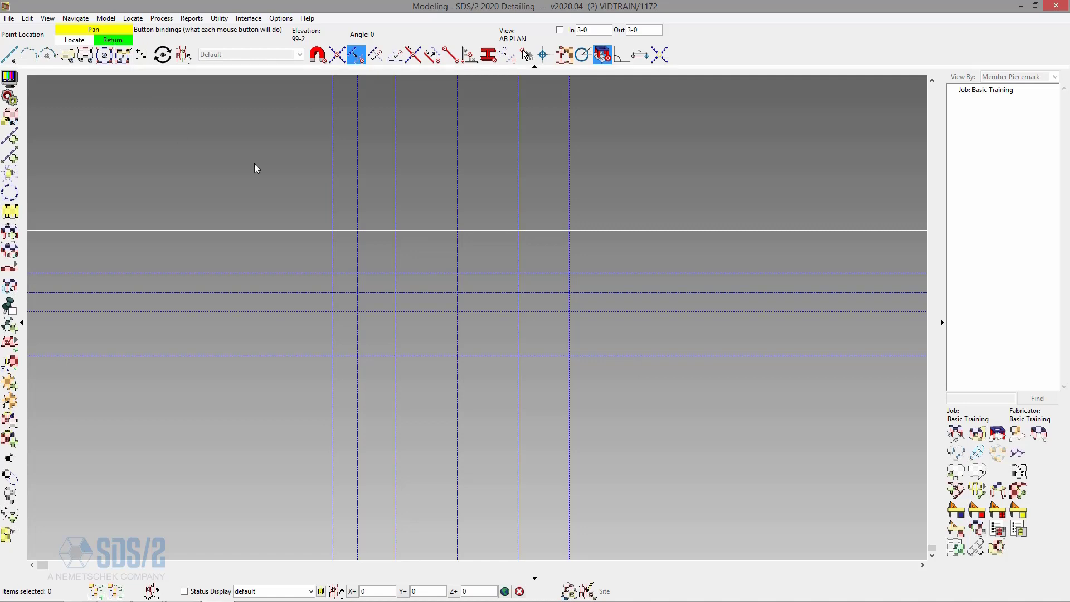
pyautogui.rightClick(416, 172)
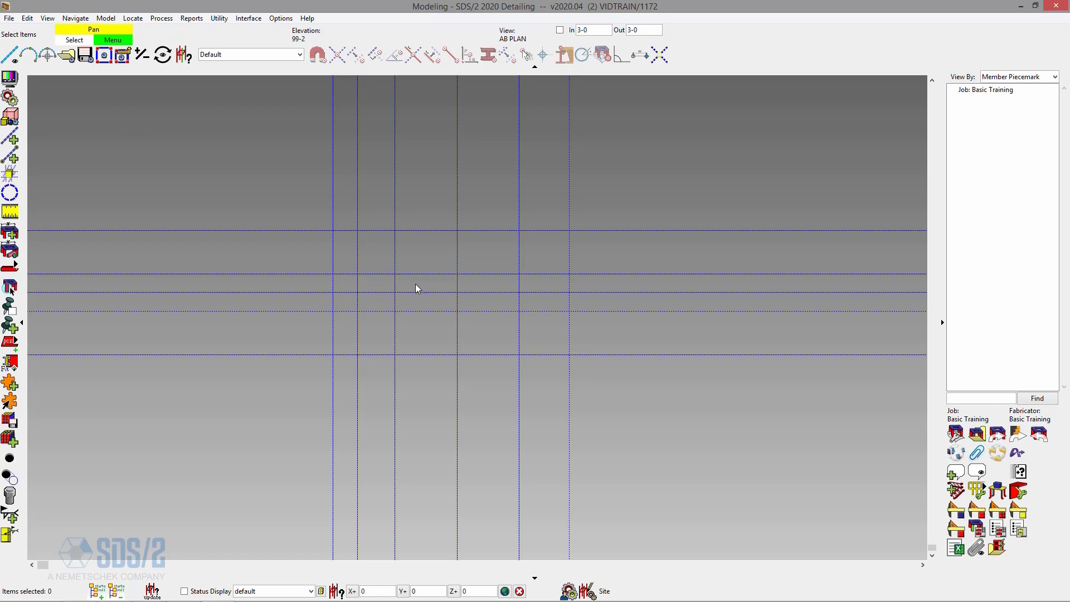
# - Add a finite diagonal construction line from the B/1 grid intersection to the D/3 grid intersection, locating both ends at construction line intersections
pyautogui.scroll(1, 416, 288)
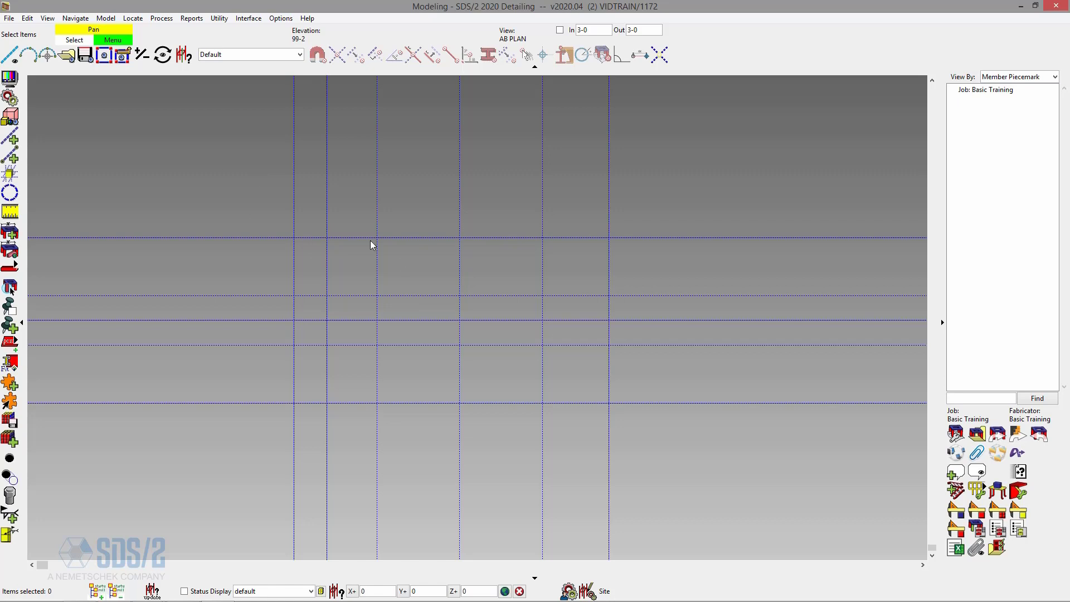
pyautogui.scroll(-5, 457, 283)
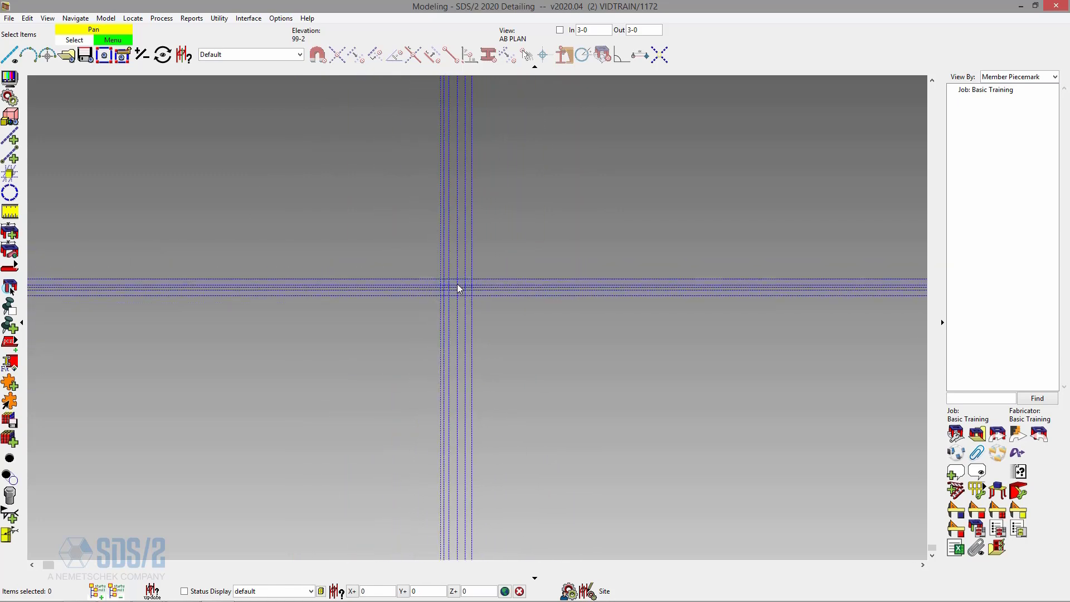
pyautogui.scroll(5, 457, 283)
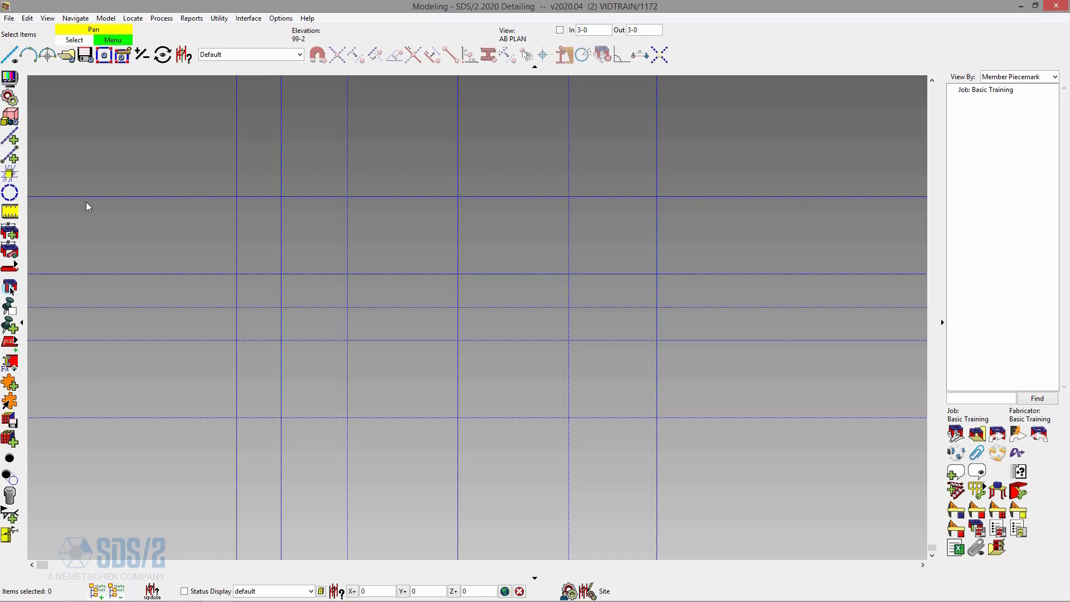
pyautogui.click(9, 158)
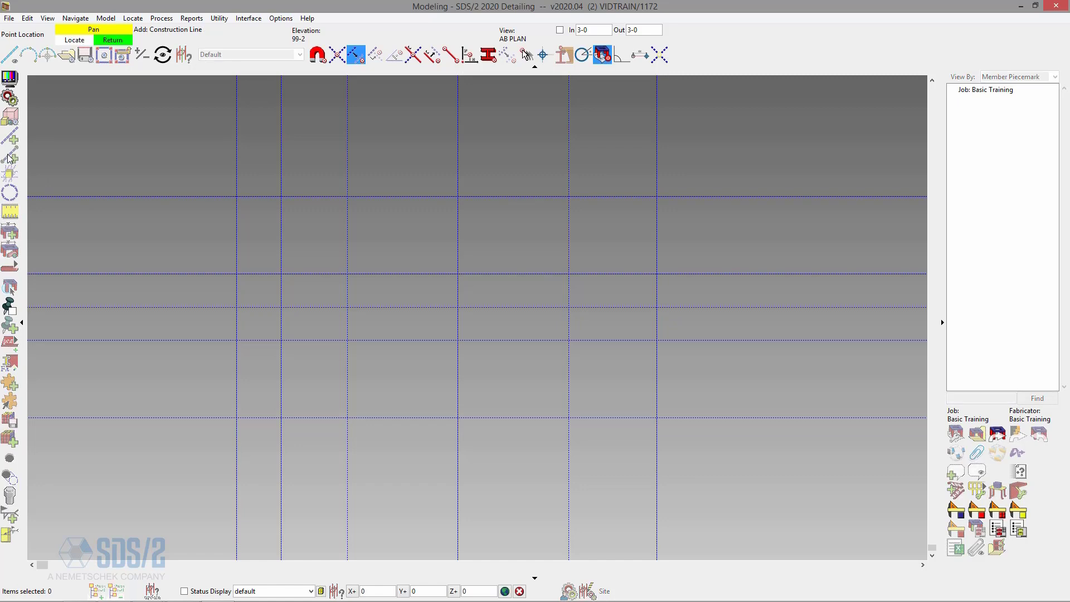
pyautogui.click(337, 56)
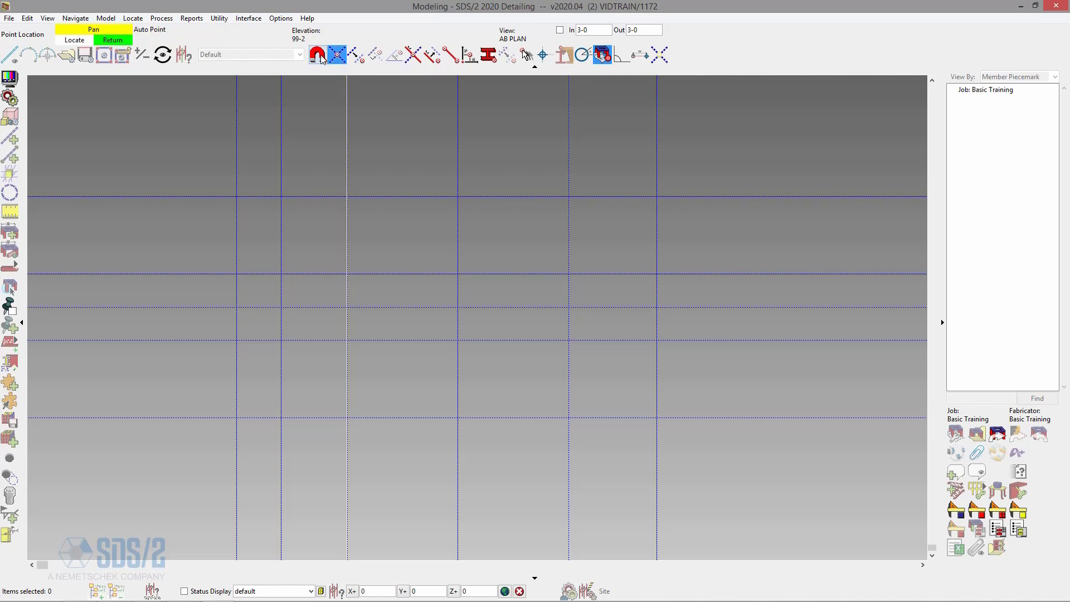
pyautogui.click(524, 54)
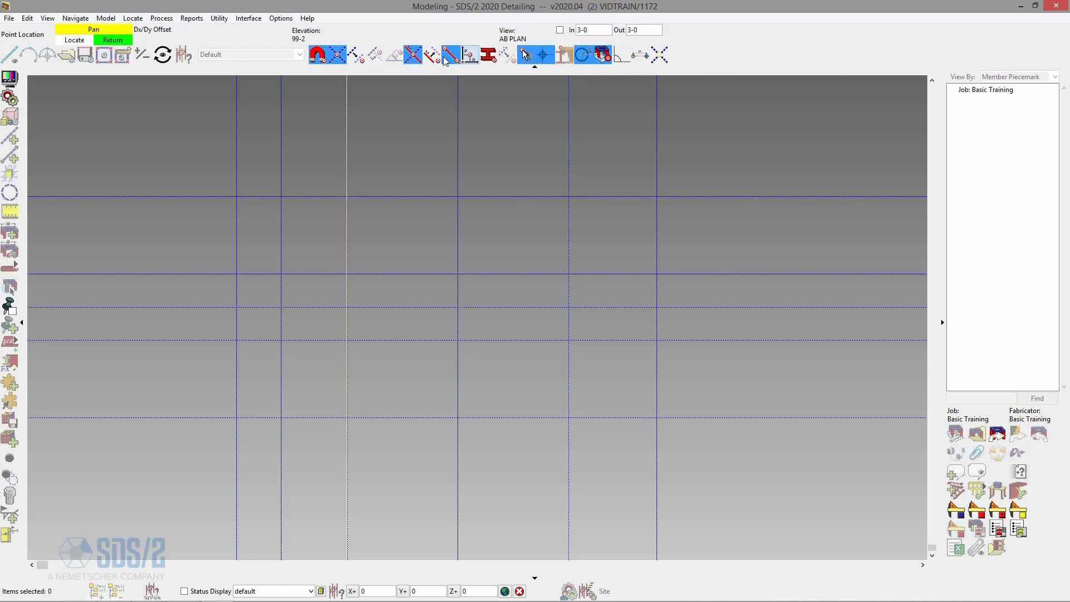
pyautogui.click(344, 56)
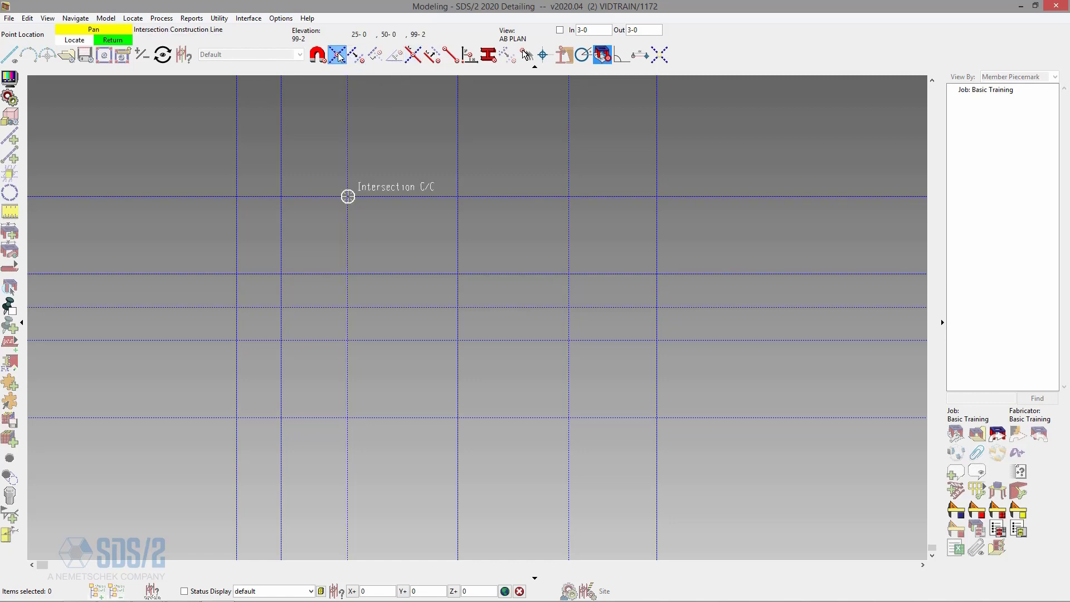
pyautogui.click(348, 197)
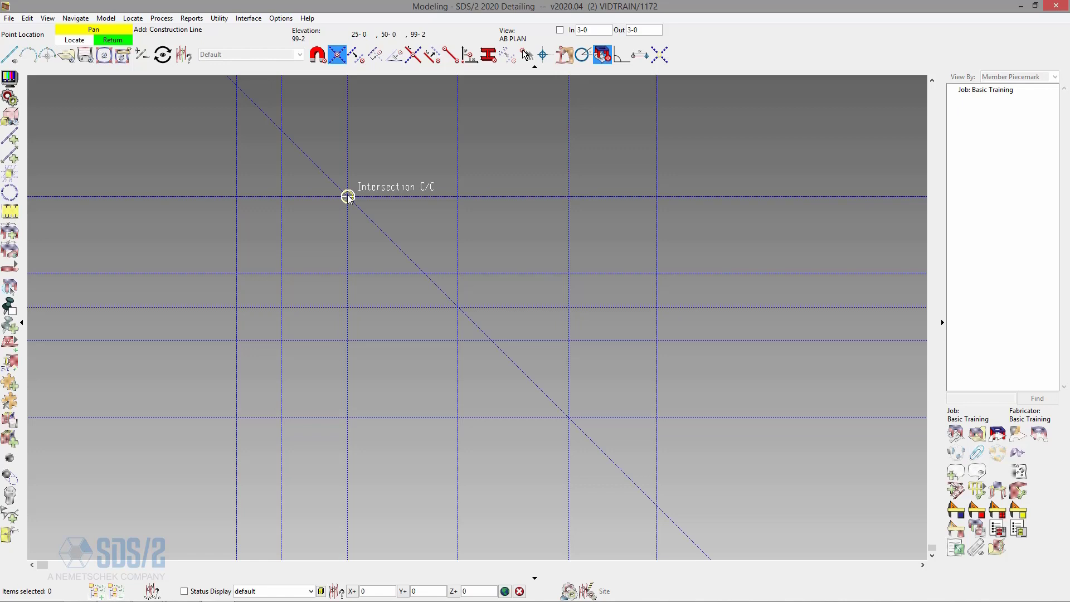
pyautogui.rightClick(348, 195)
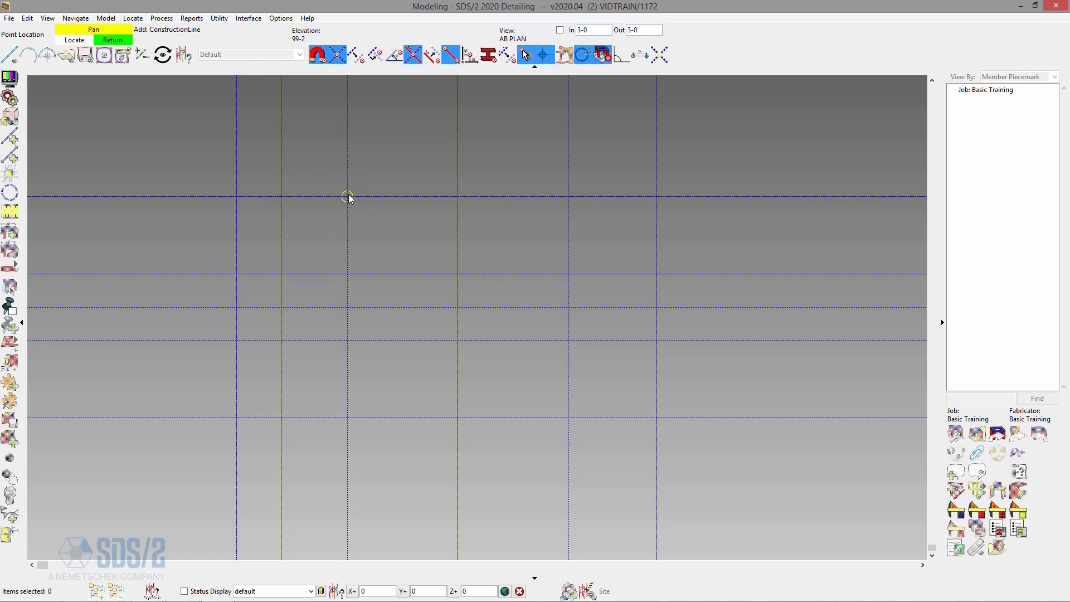
pyautogui.click(348, 197)
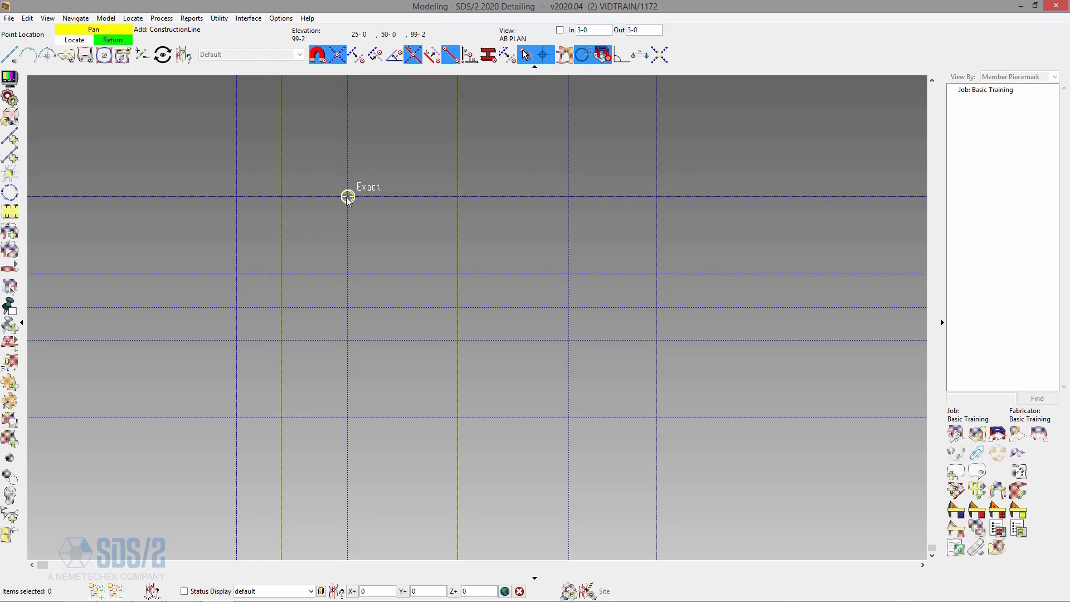
pyautogui.click(337, 55)
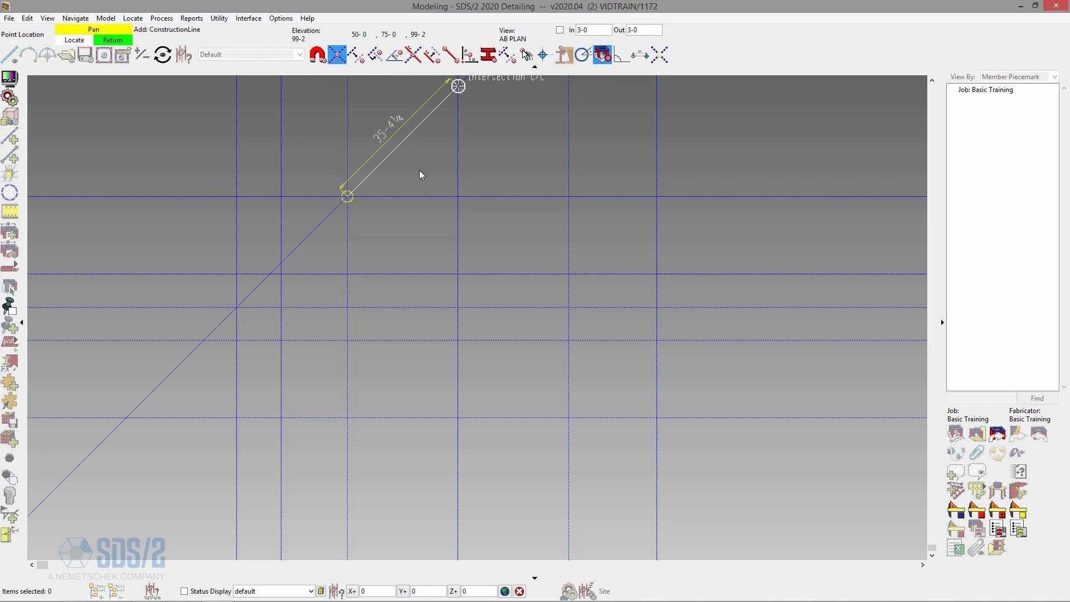
pyautogui.click(569, 417)
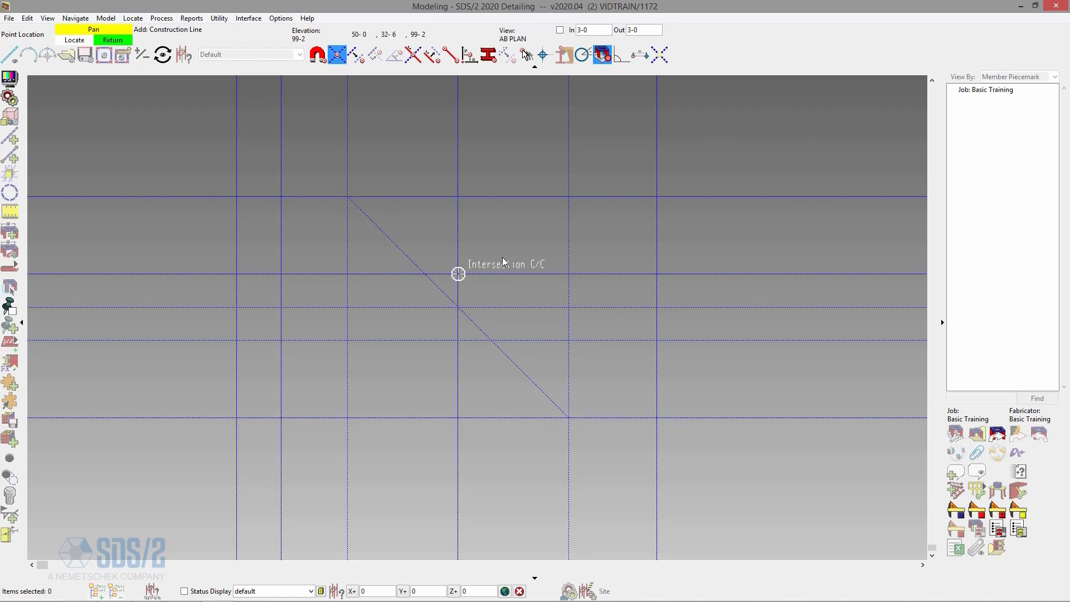
# - Add four parallel construction lines spaced 10-0 apart from the diagonal finite line, then end the construction line command
pyautogui.click(356, 54)
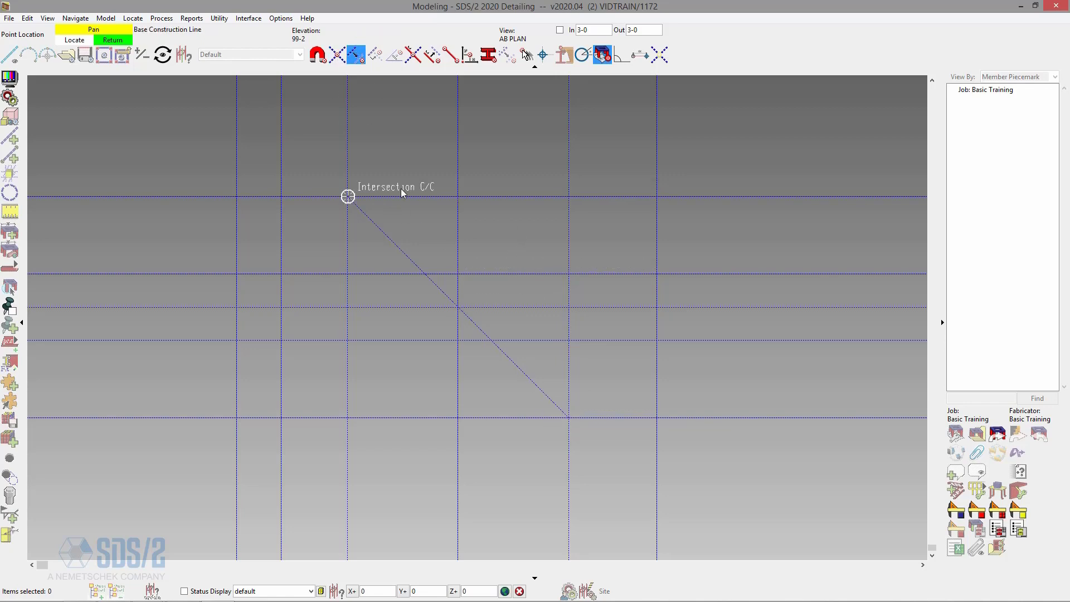
pyautogui.click(397, 244)
pyautogui.click(395, 246)
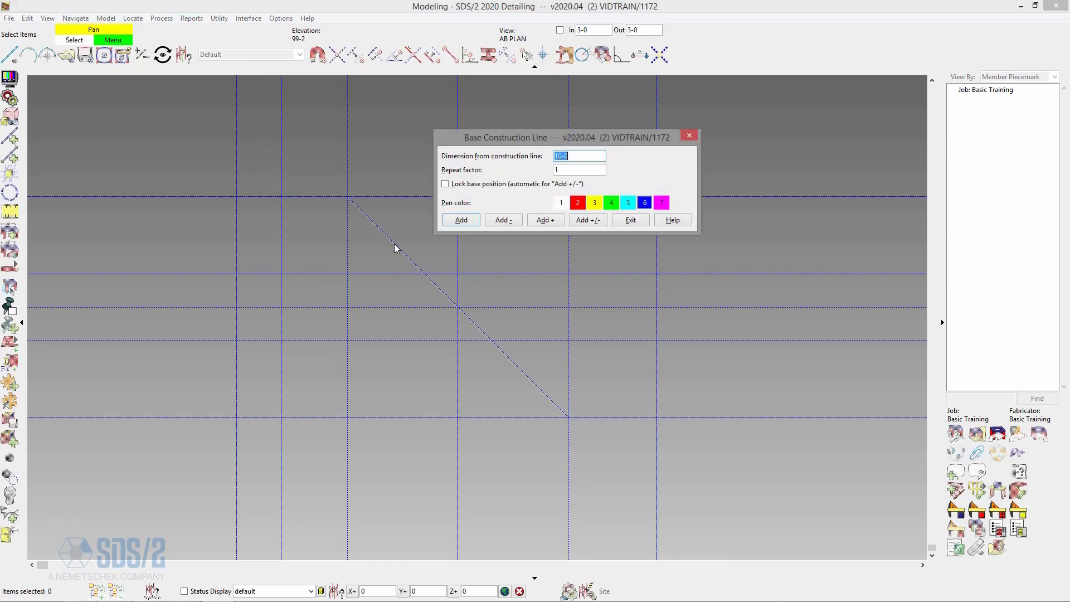
pyautogui.click(472, 221)
pyautogui.click(472, 221)
pyautogui.click(473, 220)
pyautogui.click(473, 220)
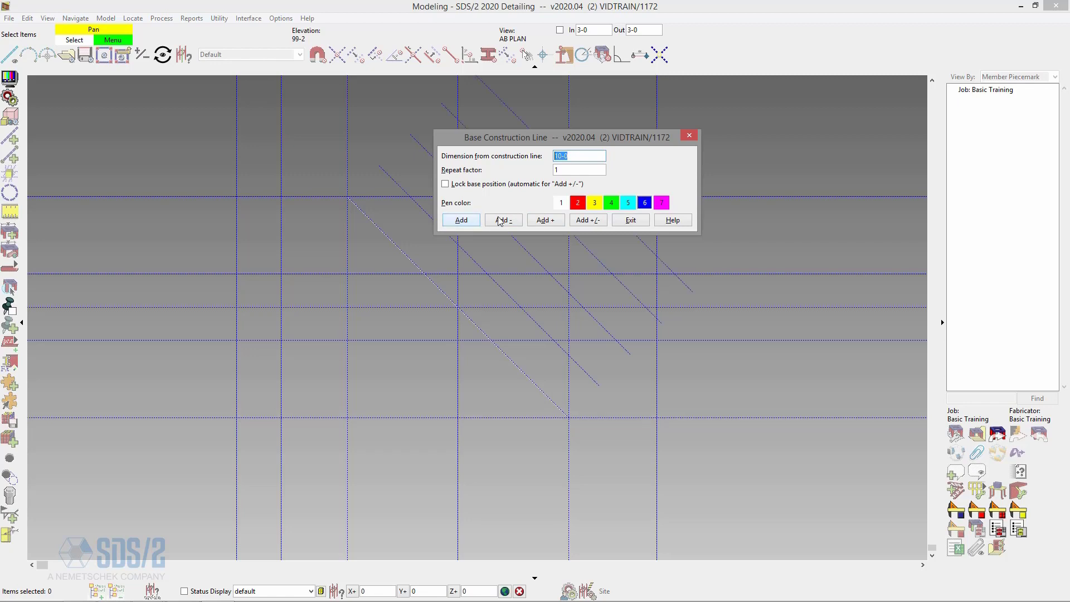
pyautogui.click(629, 221)
pyautogui.scroll(-2, 440, 333)
pyautogui.scroll(2, 503, 169)
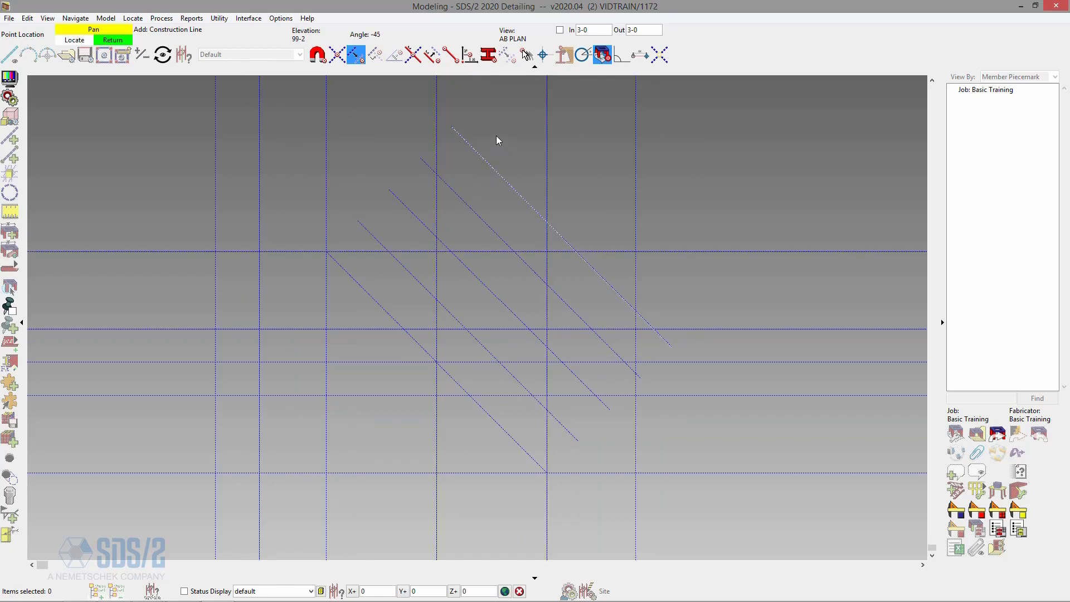
pyautogui.rightClick(493, 118)
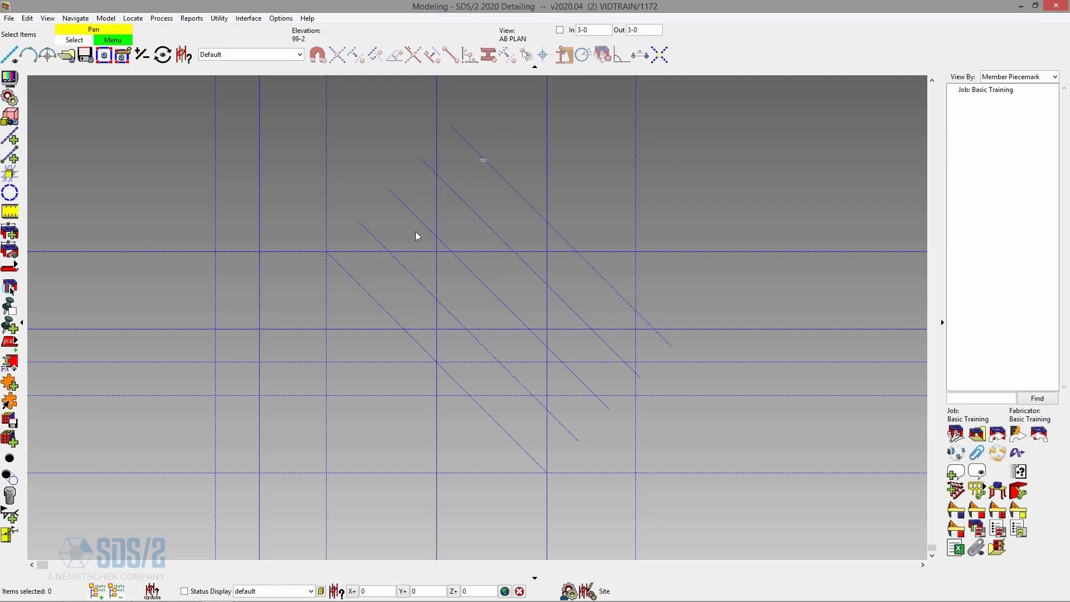
pyautogui.moveTo(630, 177); pyautogui.dragTo(242, 258)
pyautogui.moveTo(714, 177); pyautogui.dragTo(359, 304)
pyautogui.moveTo(679, 144); pyautogui.dragTo(205, 332)
pyautogui.moveTo(546, 219); pyautogui.dragTo(242, 365)
# - Edit the uppermost diagonal construction line so that it is no longer a finite line
pyautogui.click(106, 18)
pyautogui.moveTo(89, 21)
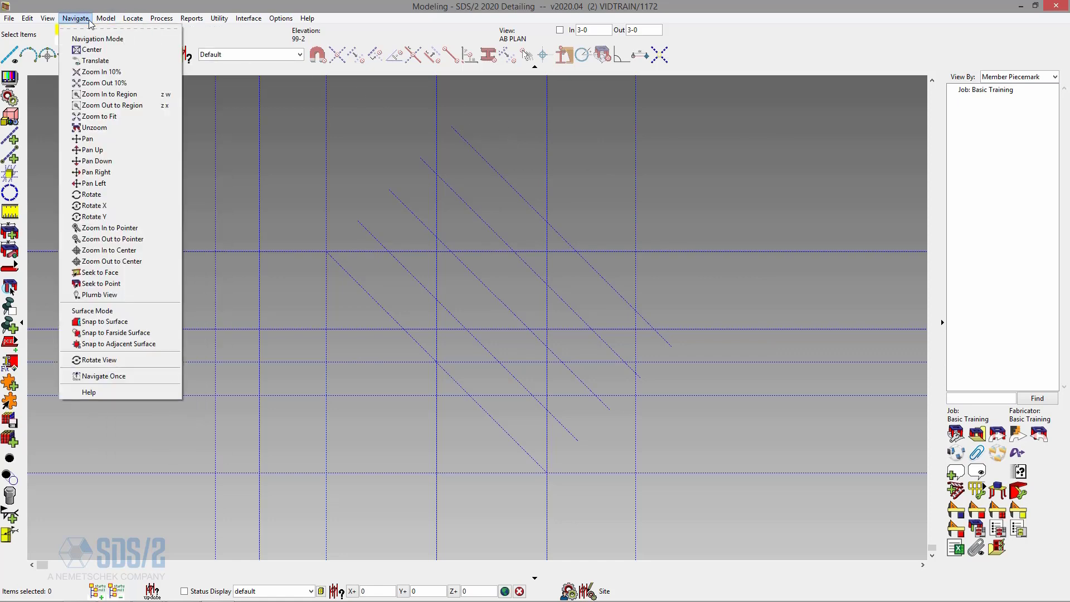
pyautogui.moveTo(114, 39)
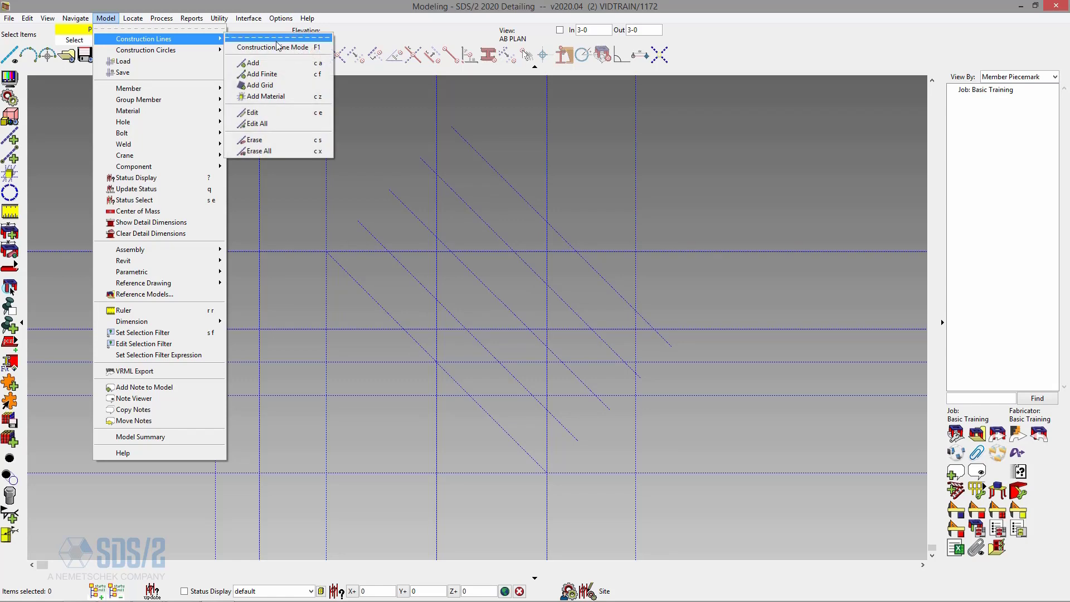
pyautogui.click(299, 112)
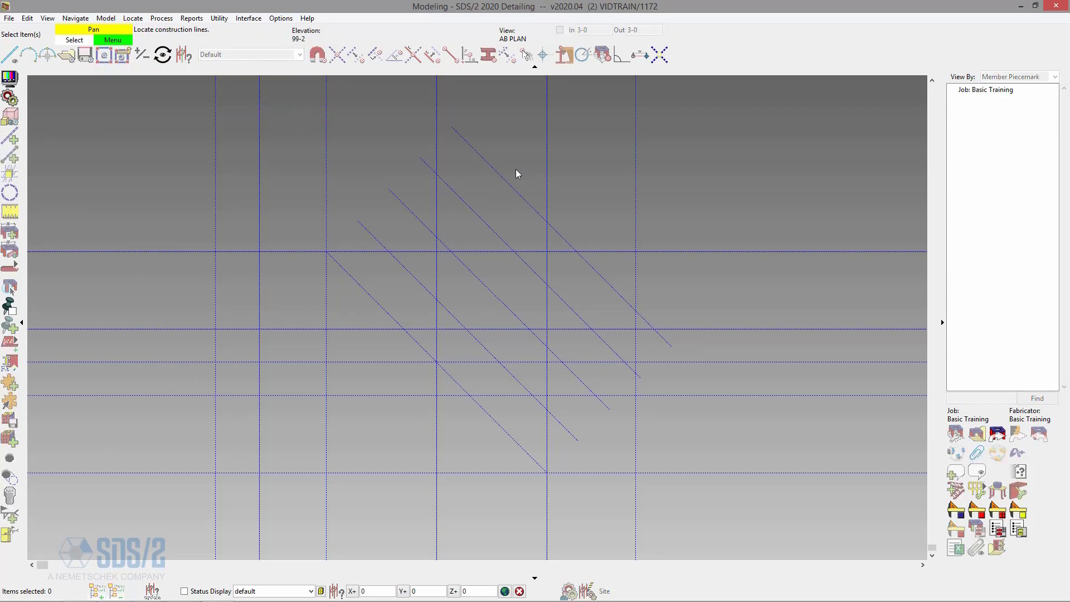
pyautogui.moveTo(516, 169); pyautogui.dragTo(473, 223)
pyautogui.click(509, 131)
pyautogui.moveTo(525, 134); pyautogui.dragTo(455, 218)
pyautogui.click(489, 166)
pyautogui.rightClick(513, 136)
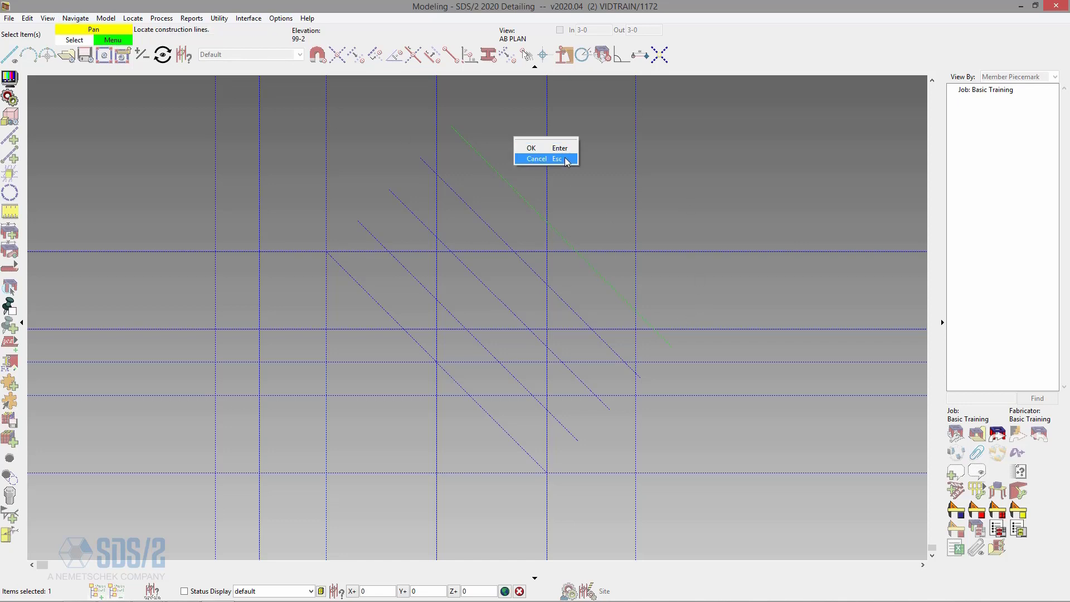
pyautogui.click(530, 149)
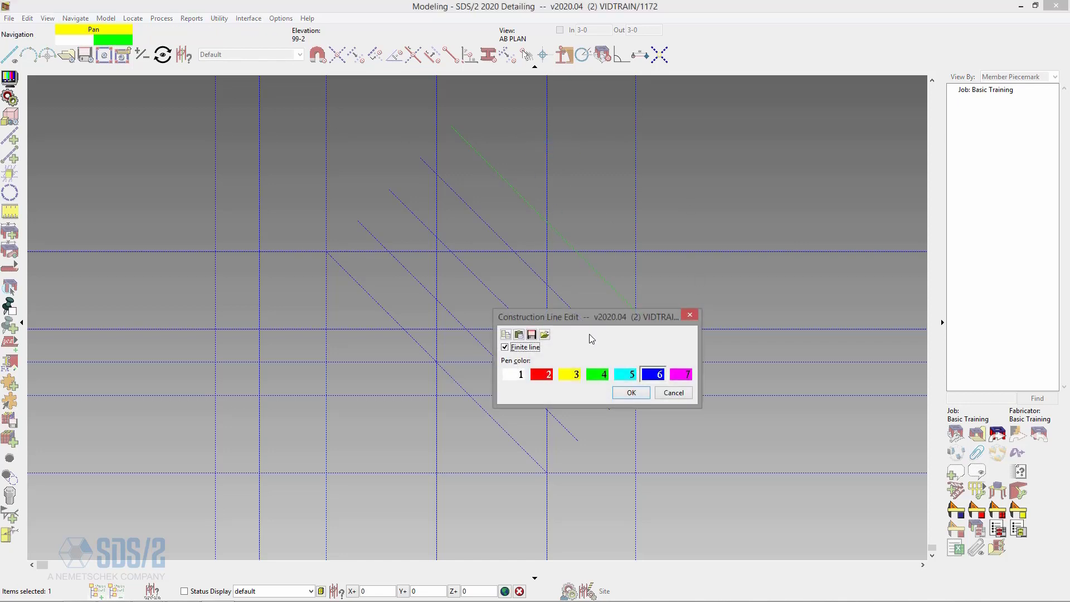
pyautogui.moveTo(583, 319); pyautogui.dragTo(699, 125)
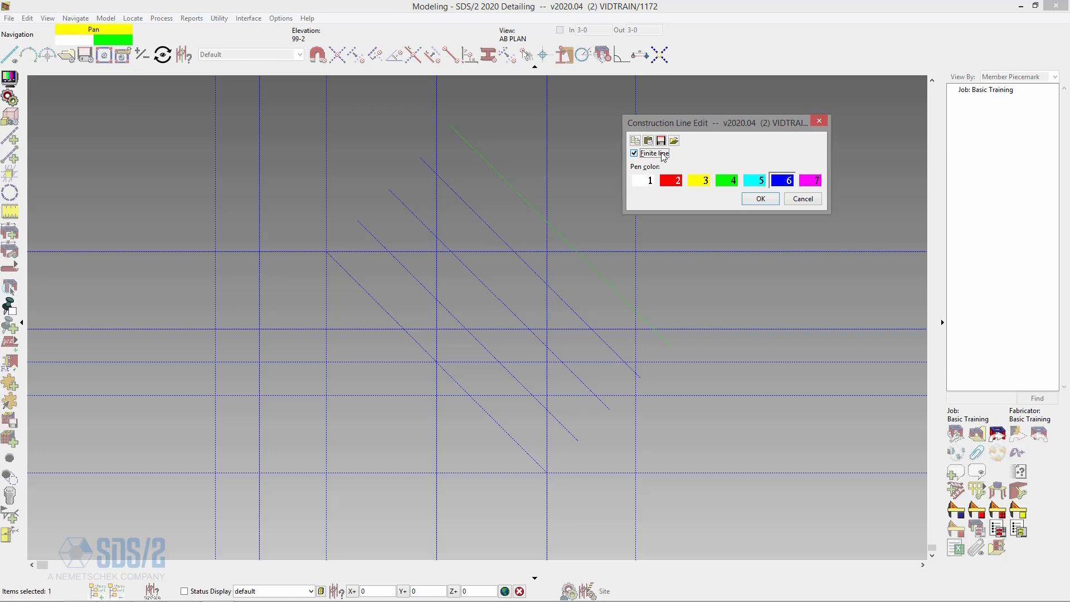
pyautogui.click(634, 153)
pyautogui.click(760, 199)
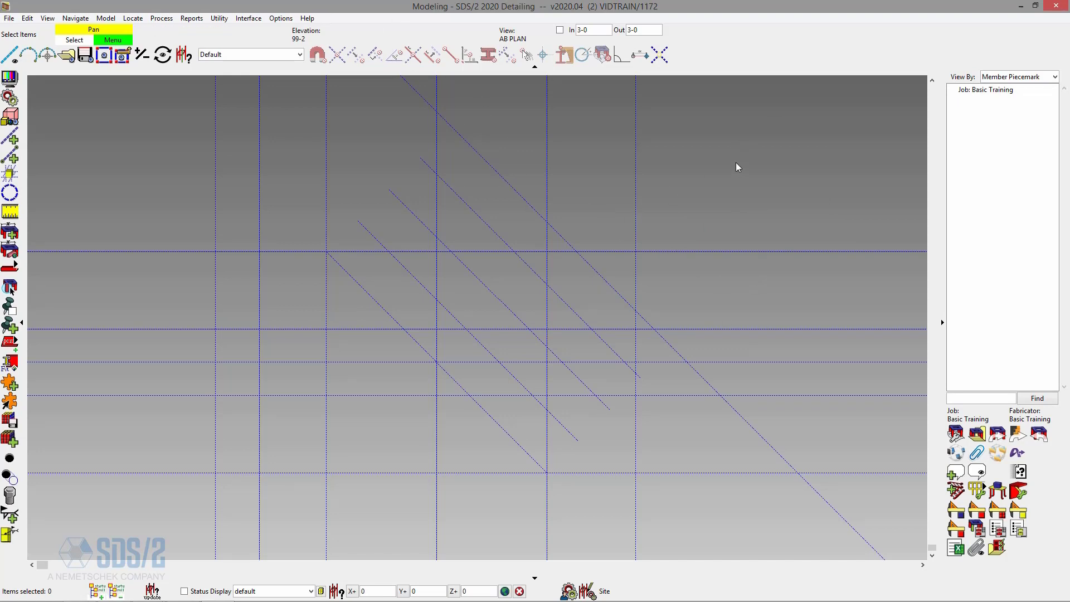
# - Erase all five diagonal construction lines from the AB PLAN view
pyautogui.click(105, 18)
pyautogui.moveTo(134, 42)
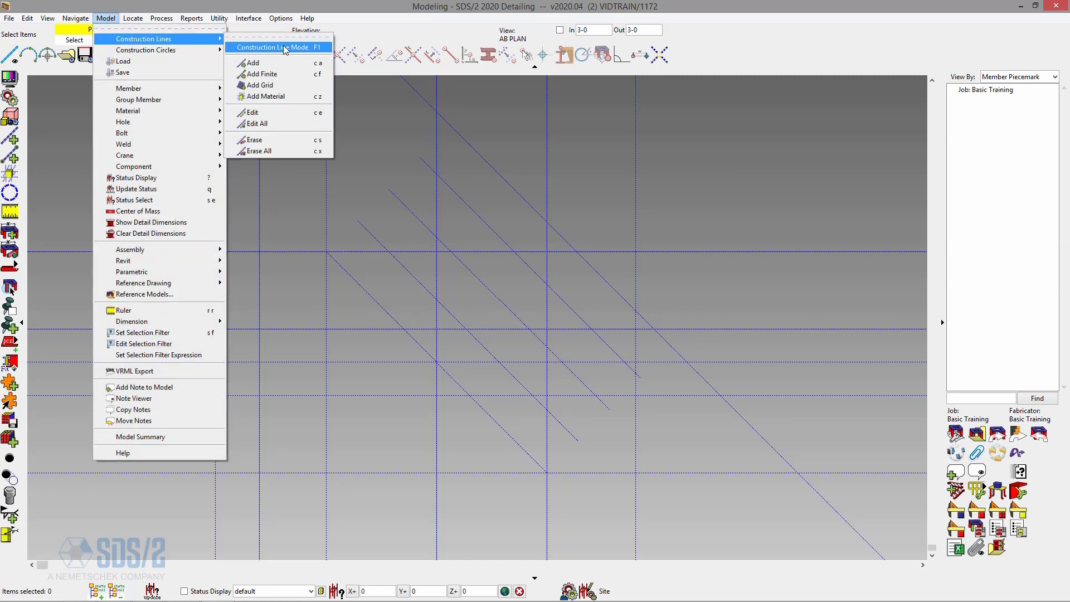
pyautogui.click(317, 140)
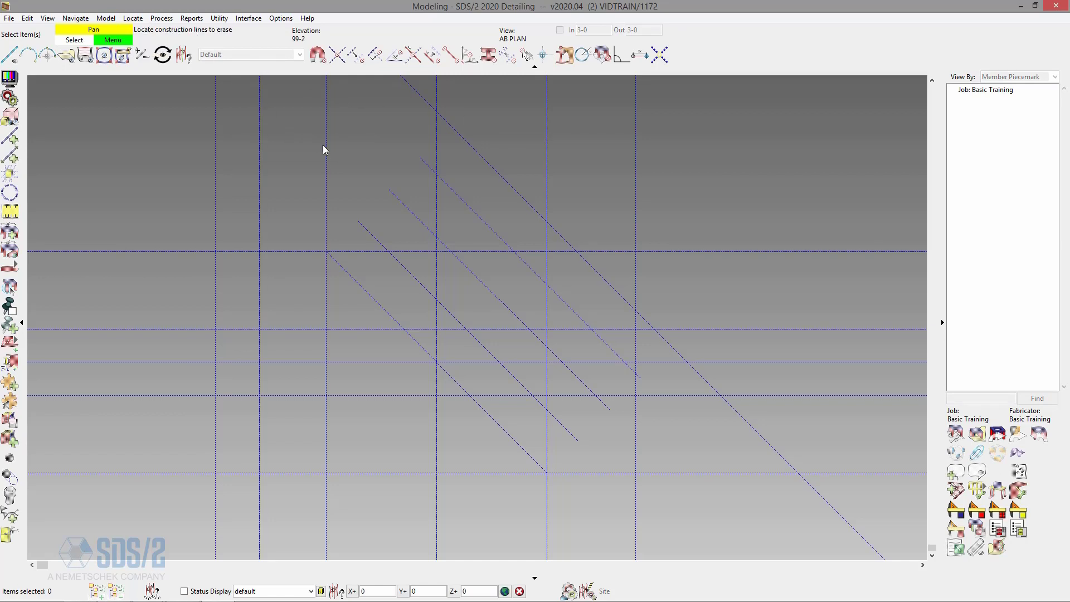
pyautogui.click(500, 176)
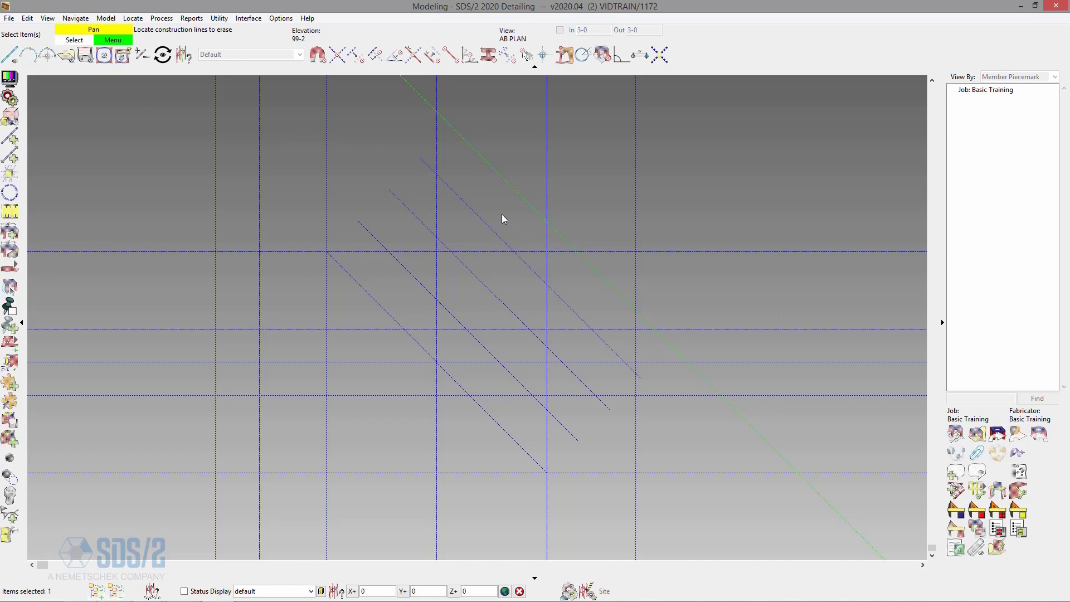
pyautogui.press('shift')
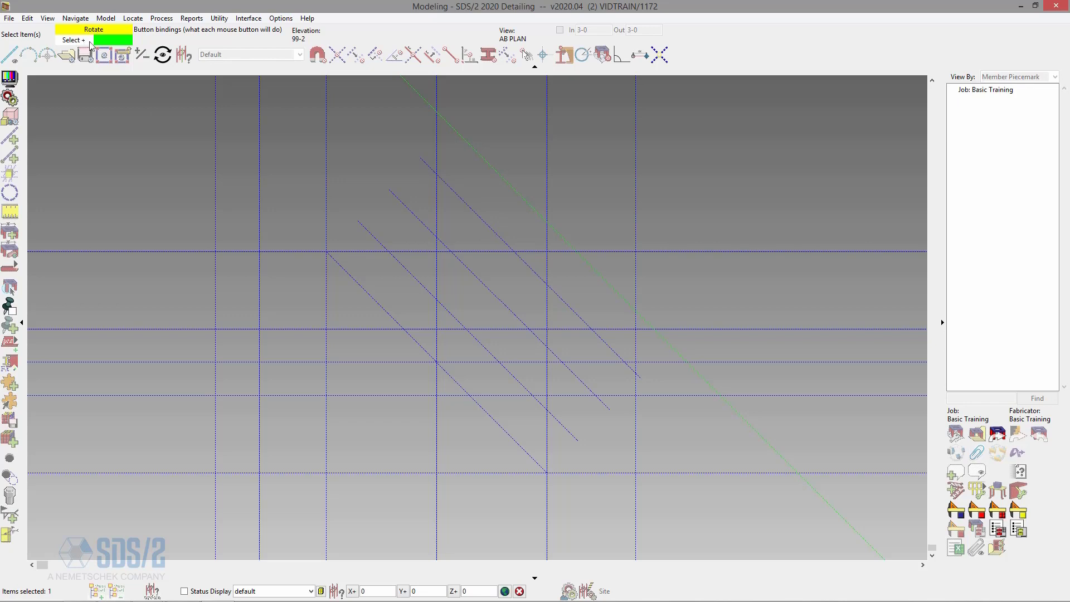
pyautogui.keyDown('shift'); pyautogui.click(473, 208); pyautogui.keyUp('shift')
pyautogui.keyDown('shift'); pyautogui.click(413, 277); pyautogui.keyUp('shift')
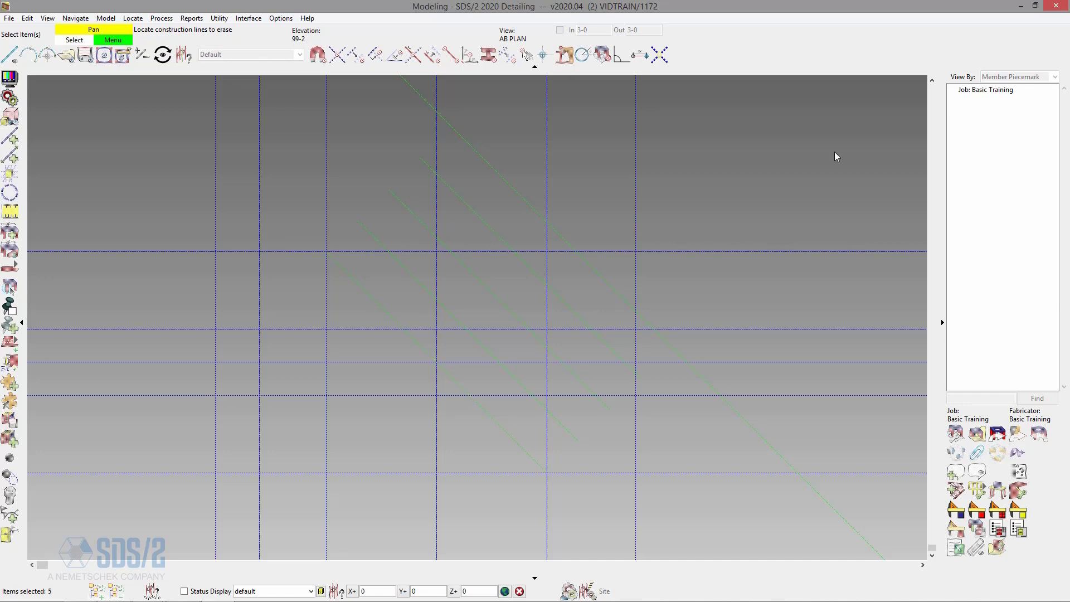
pyautogui.rightClick(570, 129)
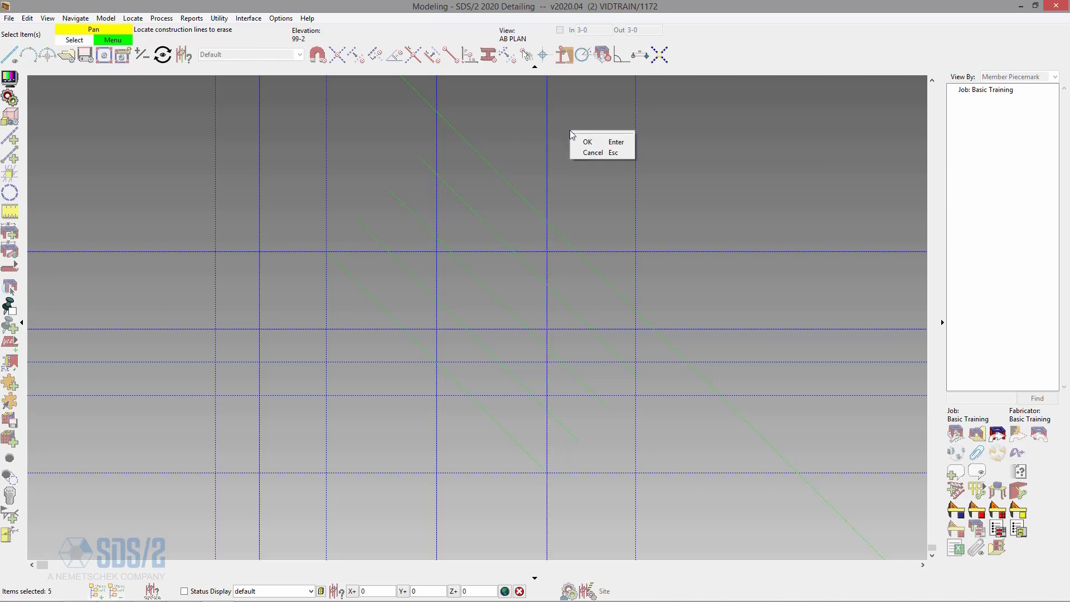
pyautogui.click(621, 147)
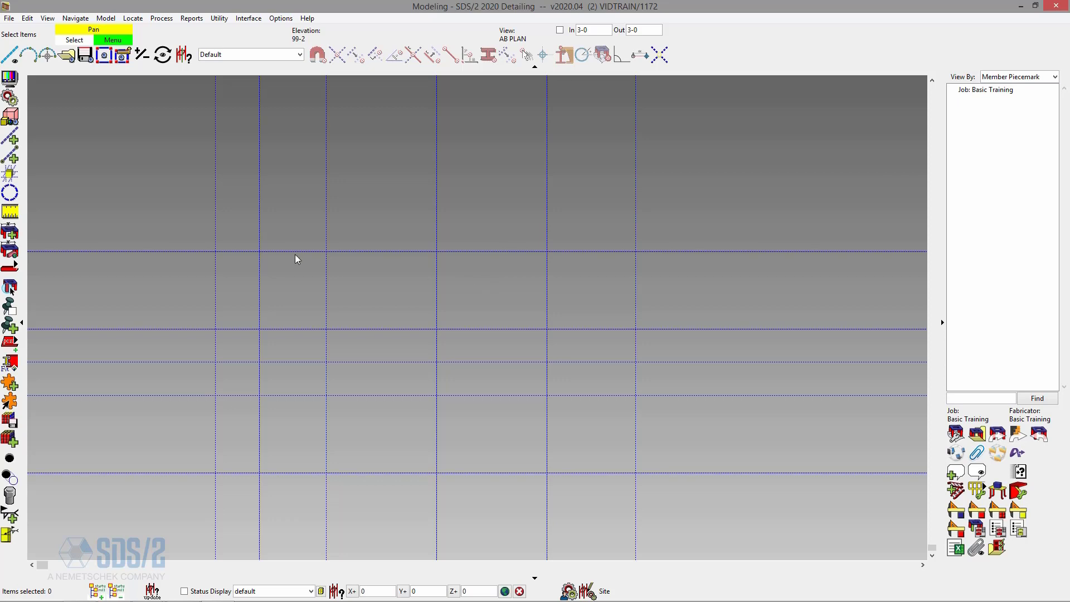
# - Measure the distance between the A/1 and C/1 grid intersections with the Ruler
pyautogui.click(7, 215)
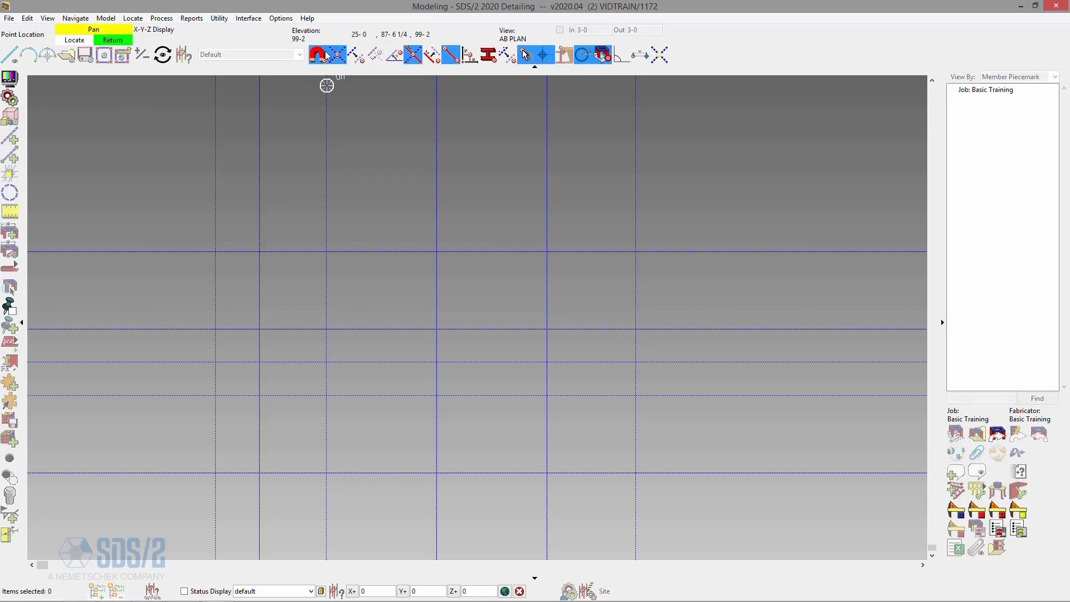
pyautogui.click(215, 252)
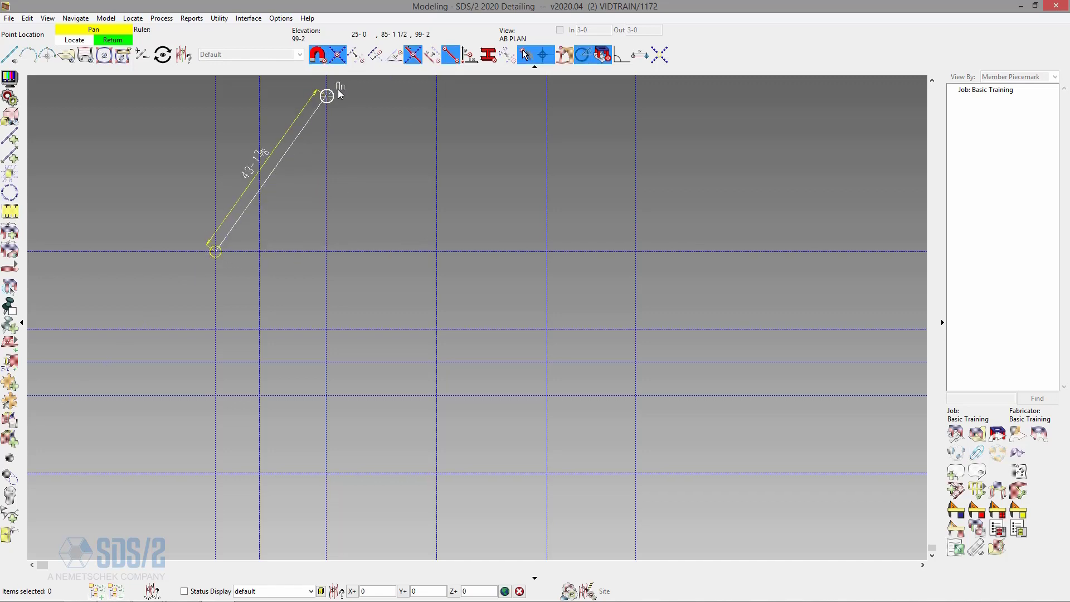
pyautogui.click(437, 251)
pyautogui.moveTo(908, 478); pyautogui.dragTo(301, 118)
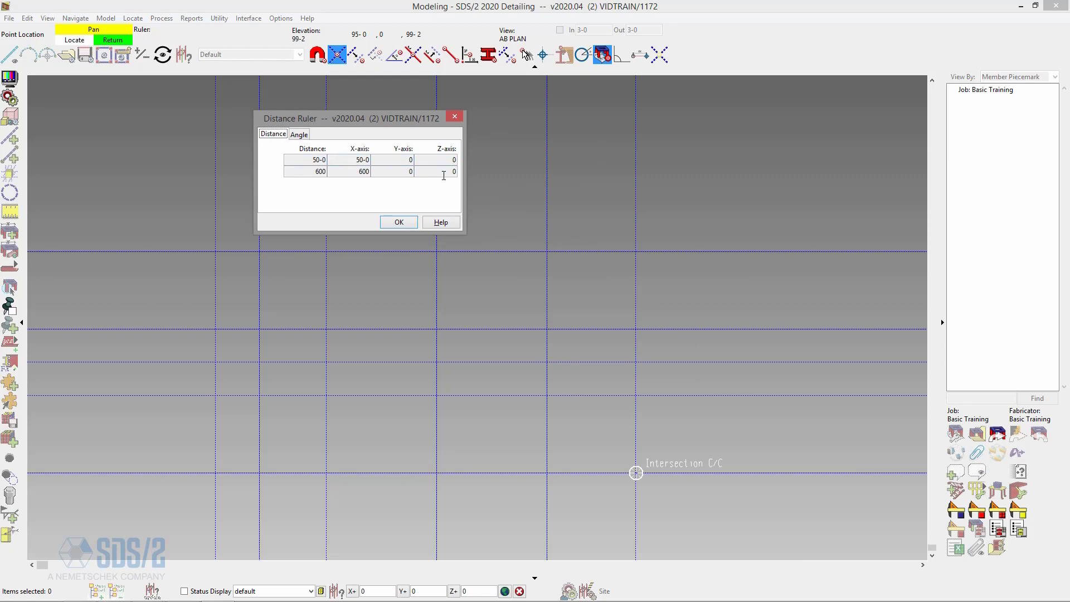
pyautogui.doubleClick(318, 160)
pyautogui.doubleClick(323, 173)
pyautogui.moveTo(344, 112); pyautogui.dragTo(564, 110)
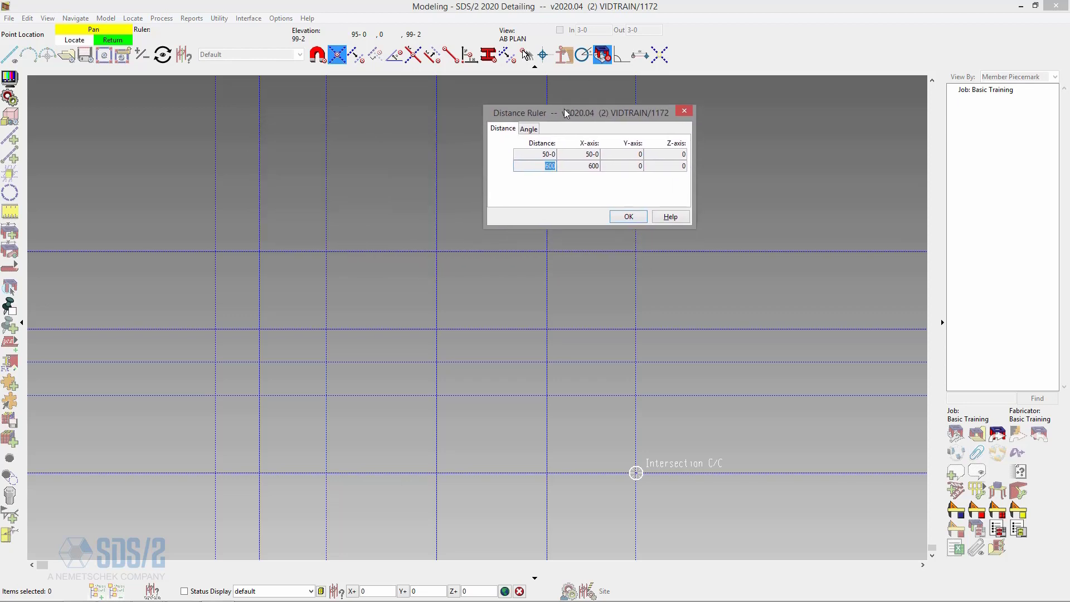
# - Measure from A/1 to grid C's intersection with the construction line above the middle one, review the angle results, and end the Ruler
pyautogui.click(215, 250)
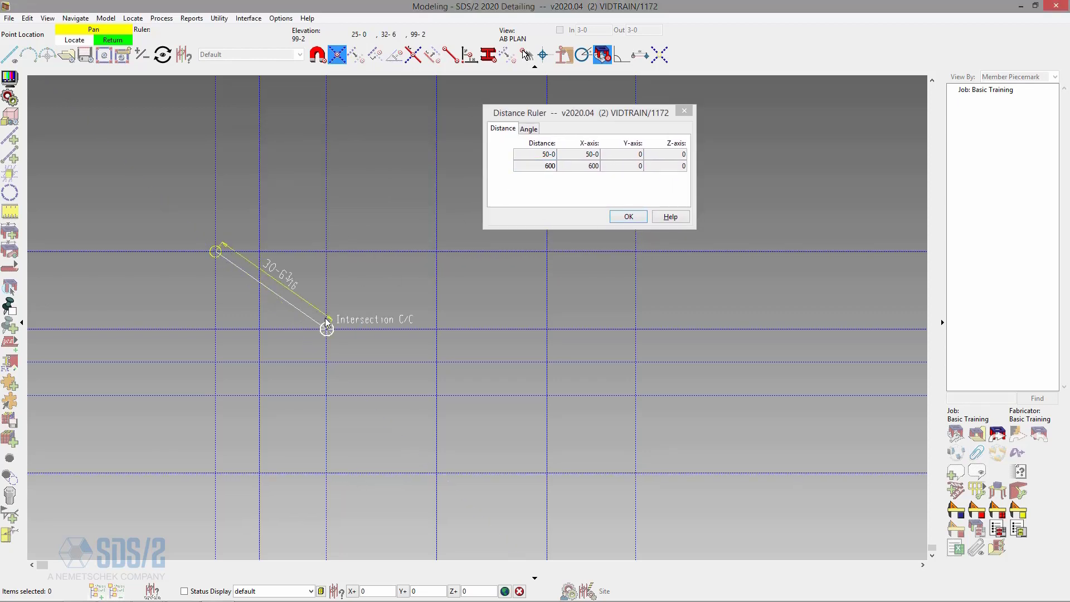
pyautogui.click(436, 329)
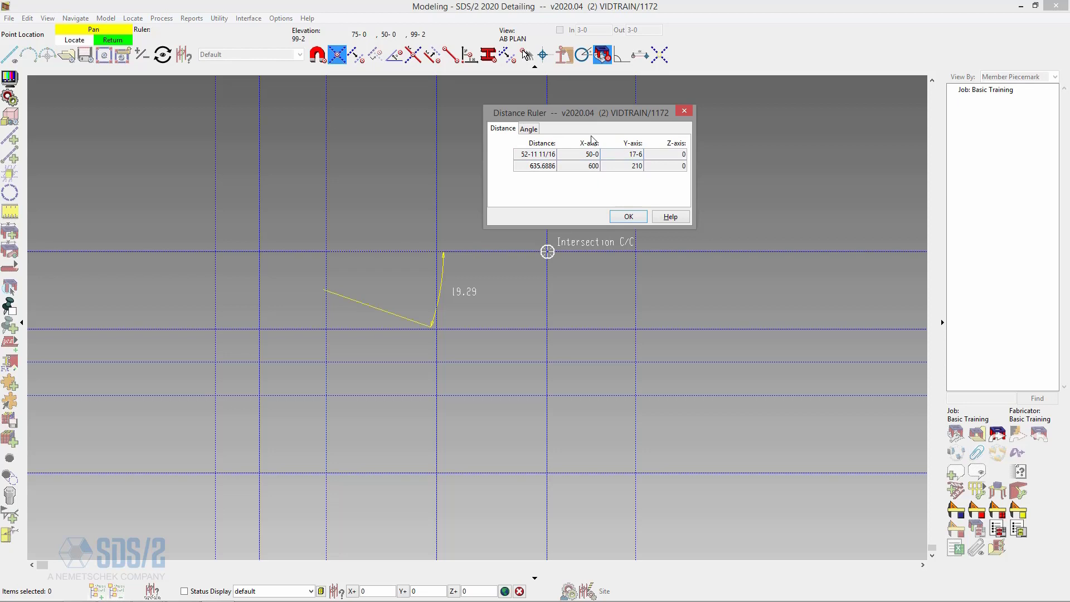
pyautogui.click(529, 128)
pyautogui.moveTo(555, 110); pyautogui.dragTo(659, 107)
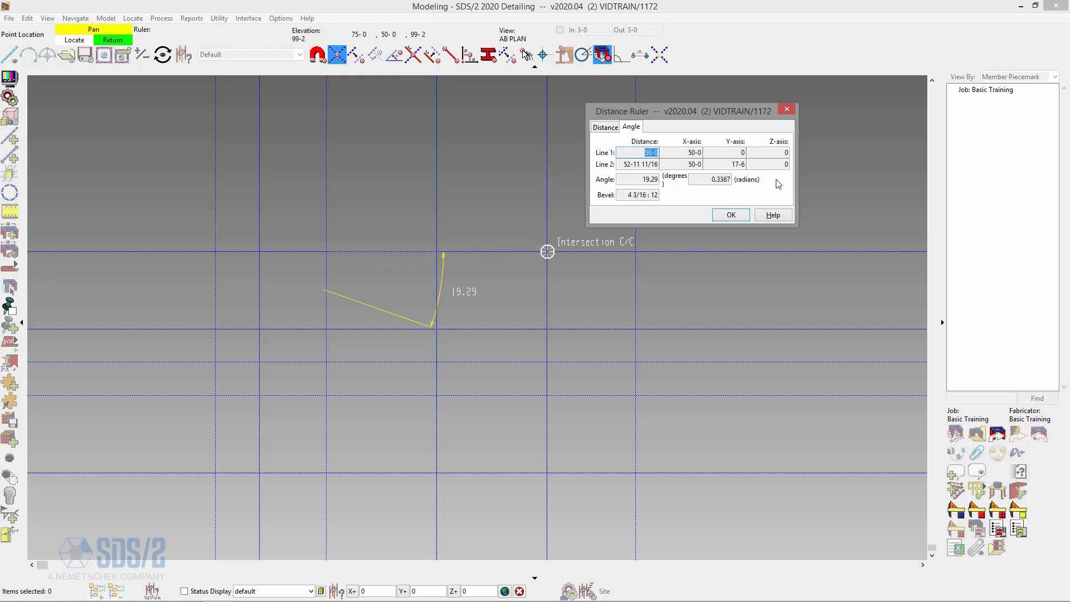
pyautogui.click(784, 109)
pyautogui.rightClick(487, 212)
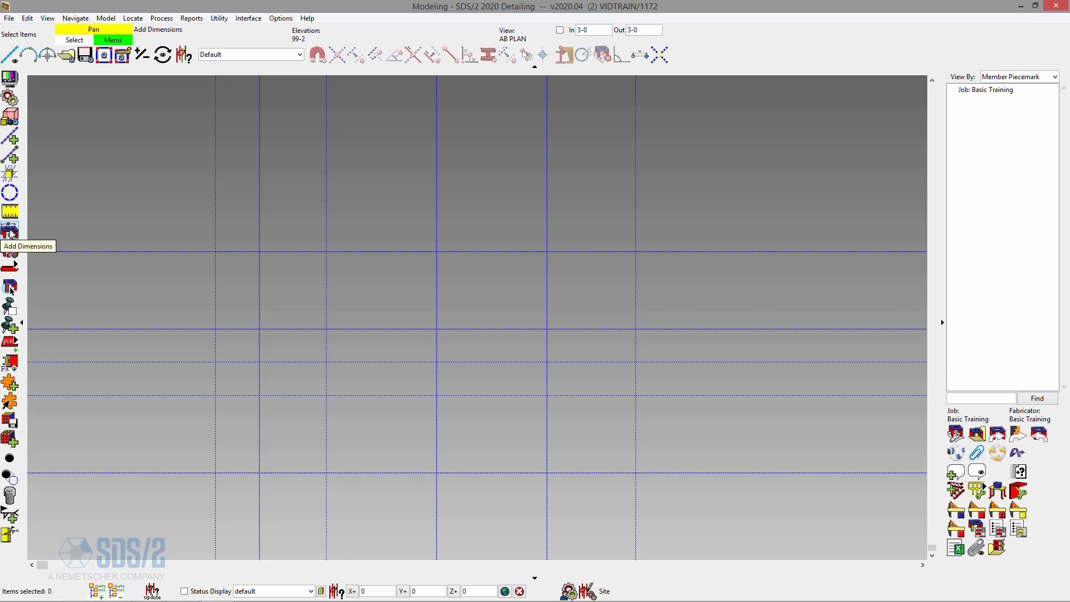
# - Add chained model dimensions between grids A, B, C, D and E along grid line 1, locating points at construction line intersections
pyautogui.click(109, 19)
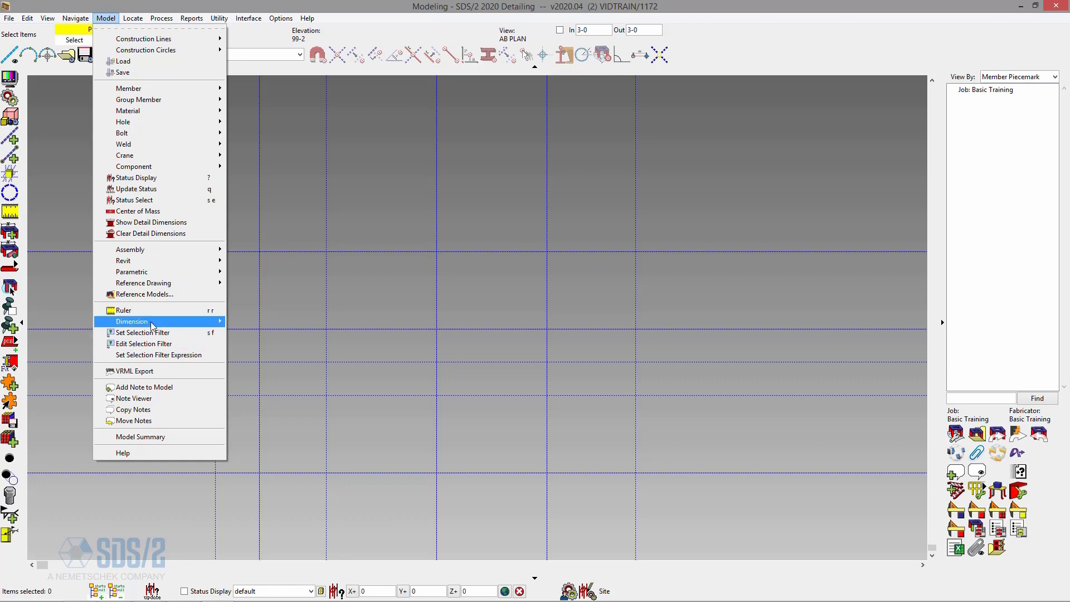
pyautogui.moveTo(153, 323)
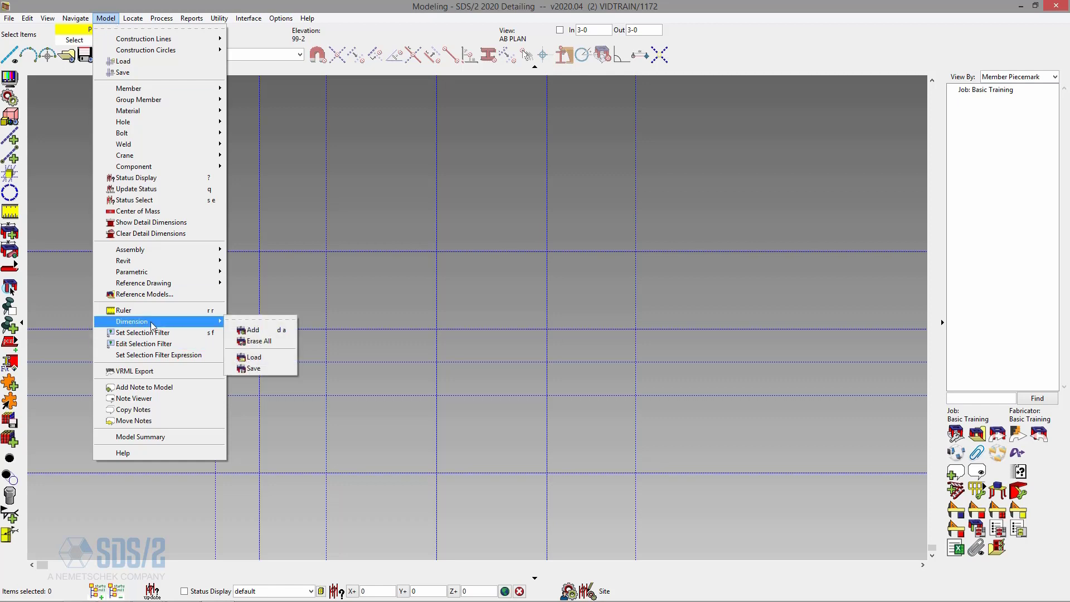
pyautogui.click(285, 331)
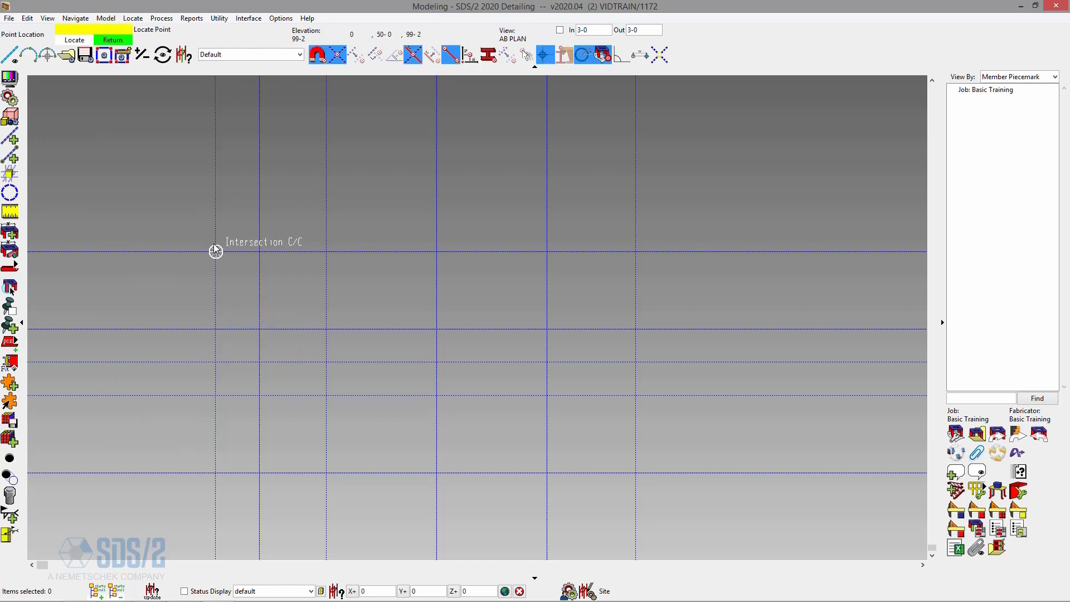
pyautogui.click(337, 54)
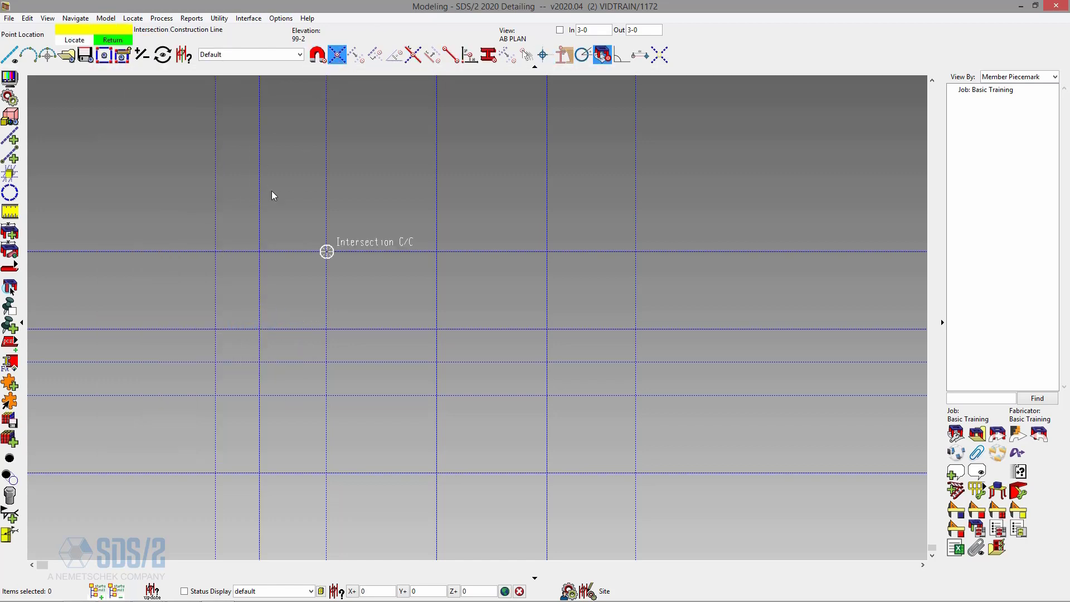
pyautogui.click(215, 251)
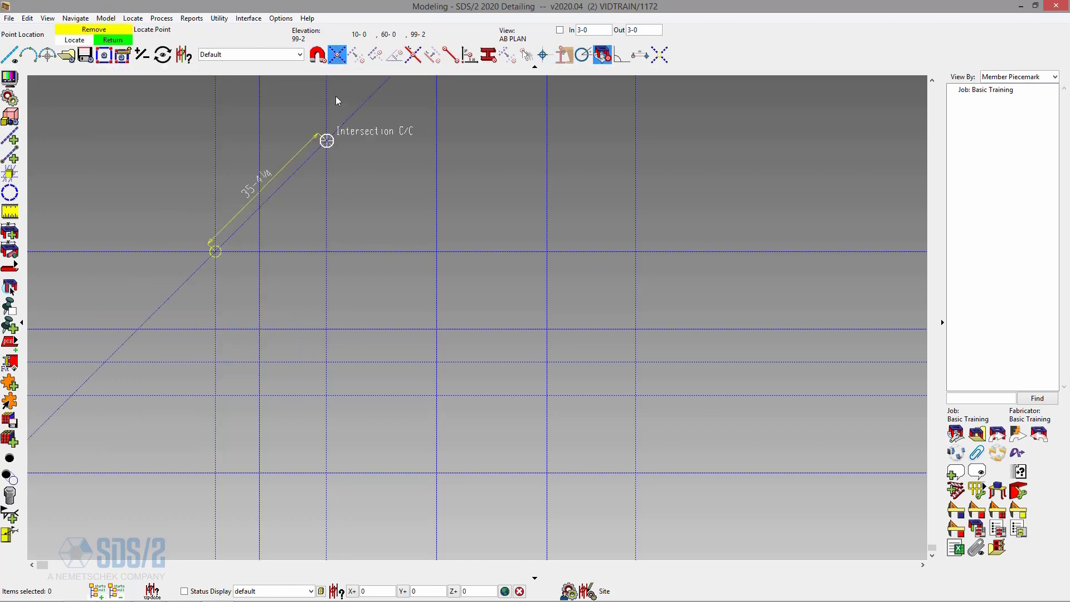
pyautogui.click(329, 255)
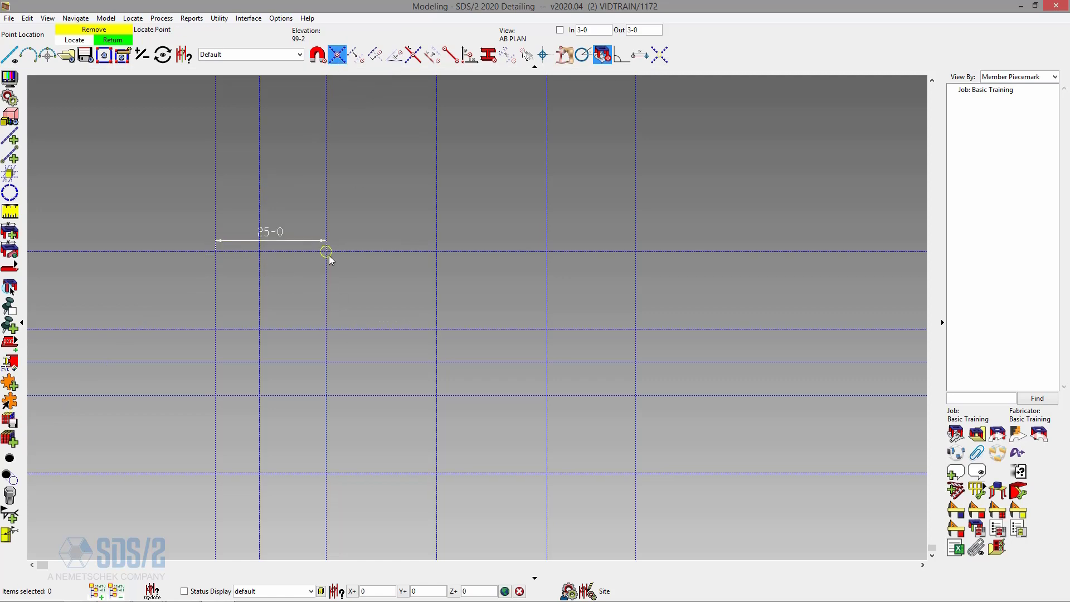
pyautogui.click(442, 255)
pyautogui.click(549, 255)
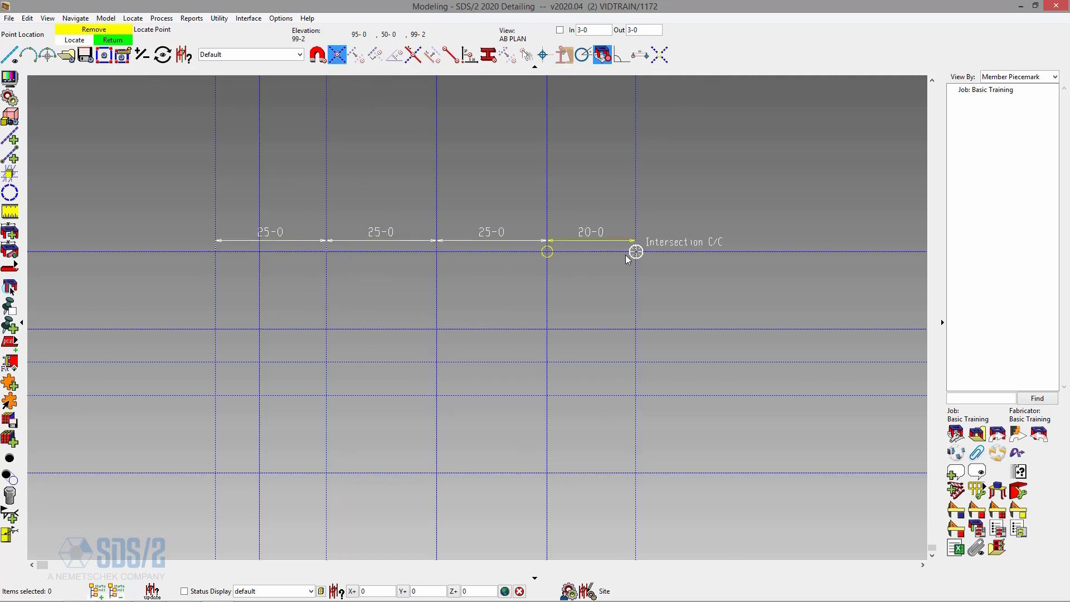
pyautogui.click(634, 256)
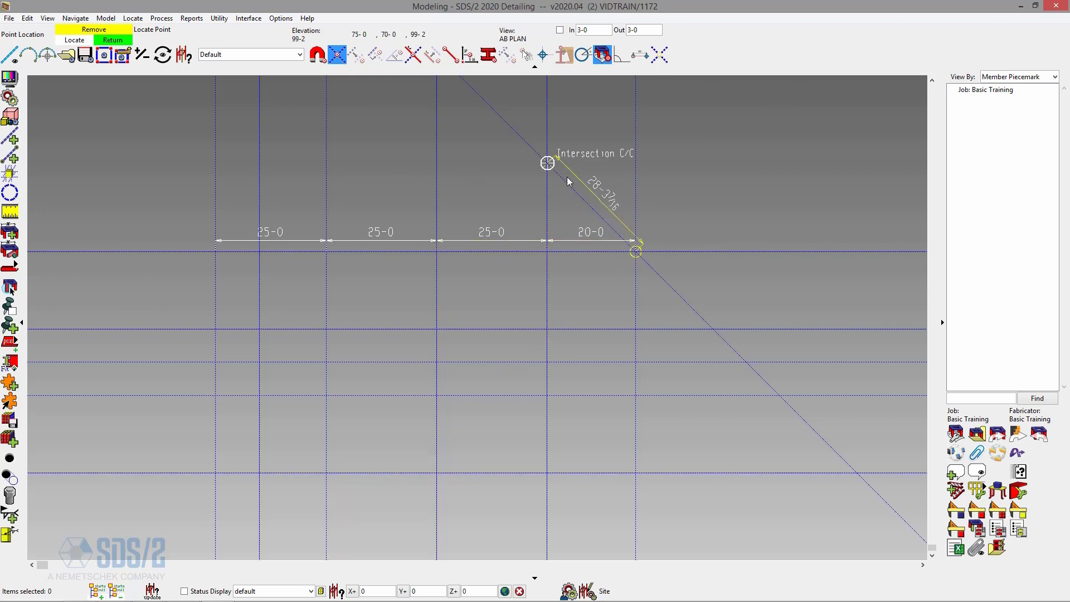
pyautogui.rightClick(616, 163)
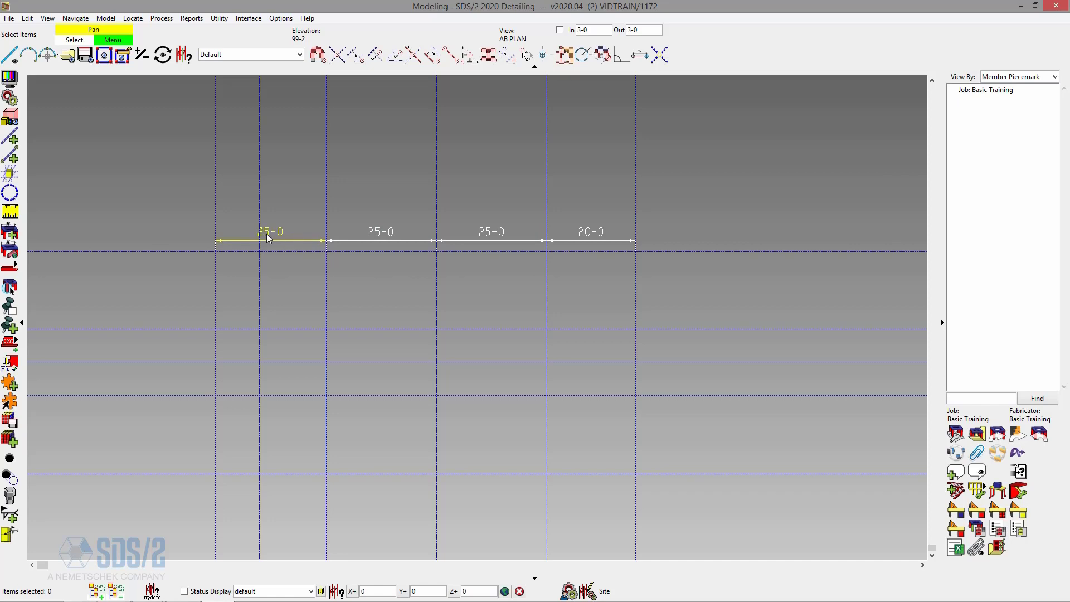
# - Select all four model dimensions along grid line 1 and delete them
pyautogui.click(602, 234)
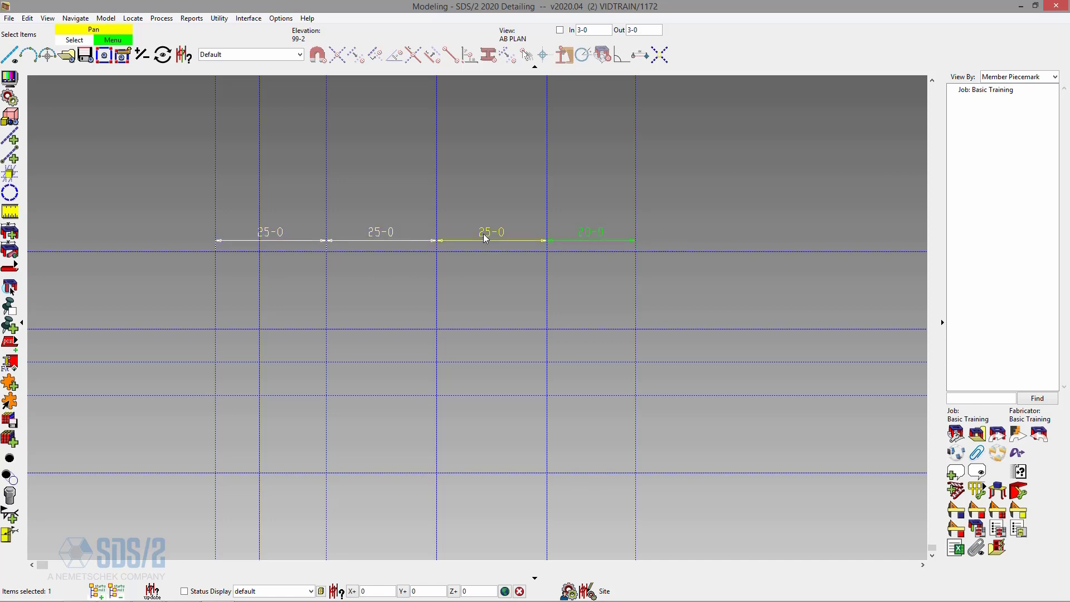
pyautogui.keyDown('shift'); pyautogui.click(484, 238); pyautogui.keyUp('shift')
pyautogui.keyDown('shift'); pyautogui.click(390, 233); pyautogui.keyUp('shift')
pyautogui.keyDown('shift'); pyautogui.click(272, 235); pyautogui.keyUp('shift')
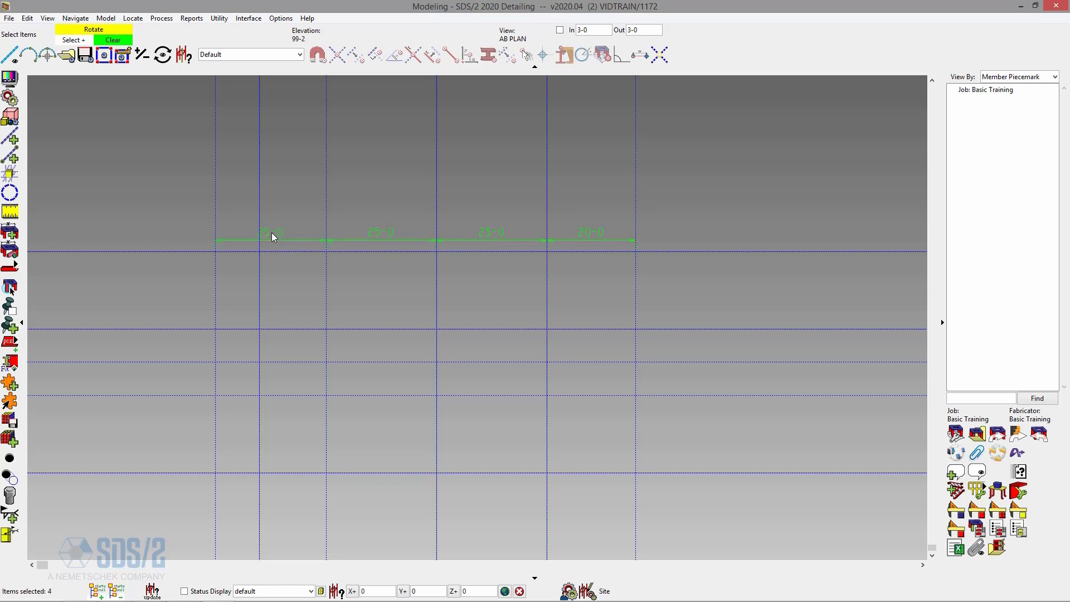
pyautogui.keyDown('shift'); pyautogui.rightClick(272, 233); pyautogui.keyUp('shift')
pyautogui.moveTo(125, 159); pyautogui.dragTo(845, 305)
pyautogui.press('Delete')
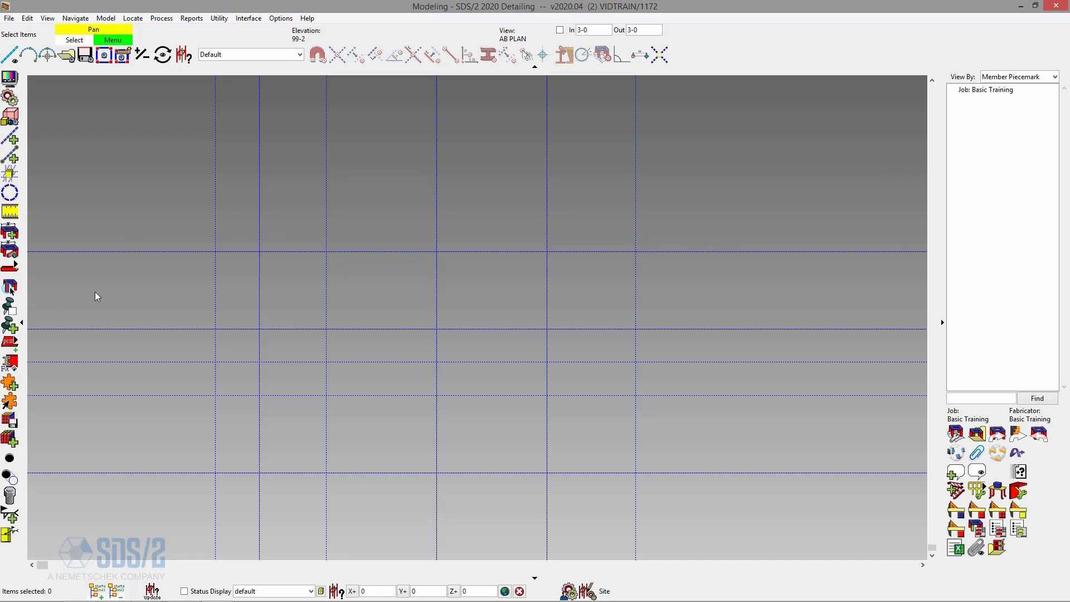
# - Toggle the display of model dimensions off and back on in the display options and accept them
pyautogui.click(9, 78)
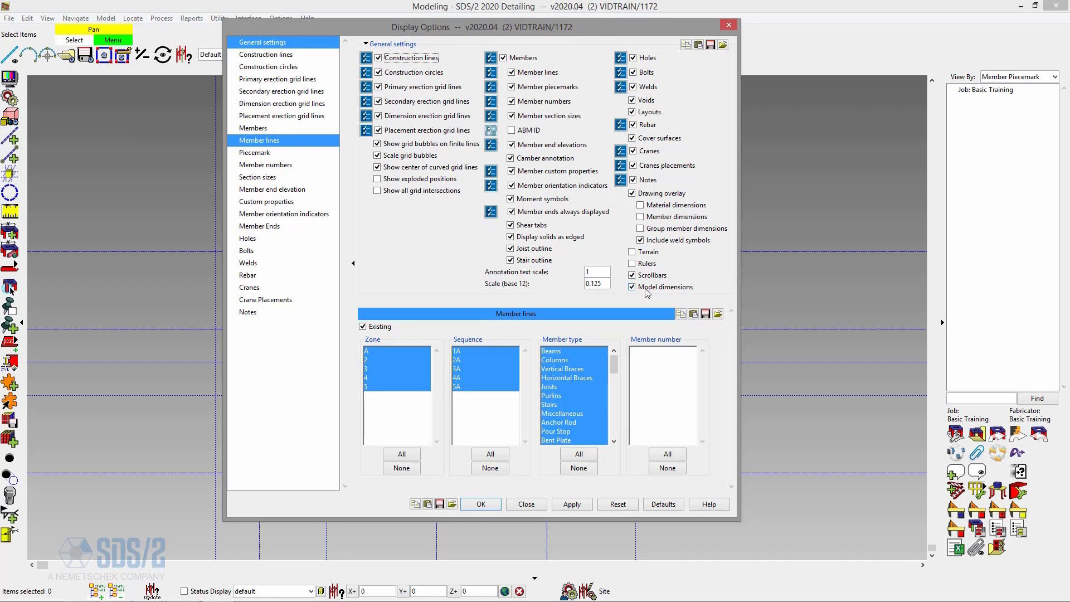
pyautogui.click(643, 289)
pyautogui.click(671, 283)
pyautogui.click(480, 504)
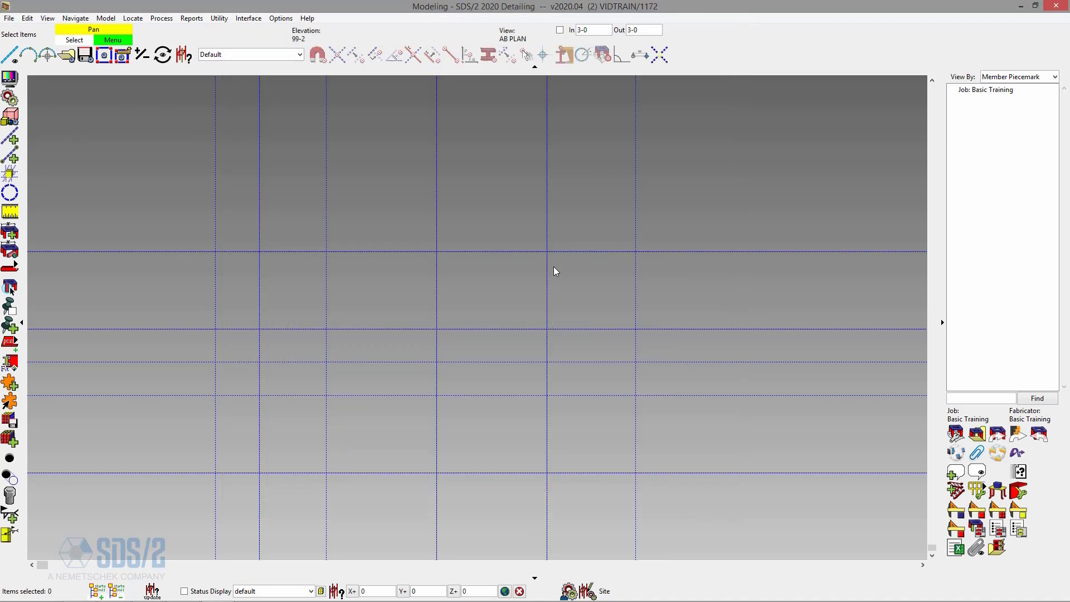
# - Start a construction line with intersection locating and pick up noticed points at 50-0, 55-0, then 75-0, 80-0 and 50-0, 80-0
pyautogui.scroll(1, 269, 422)
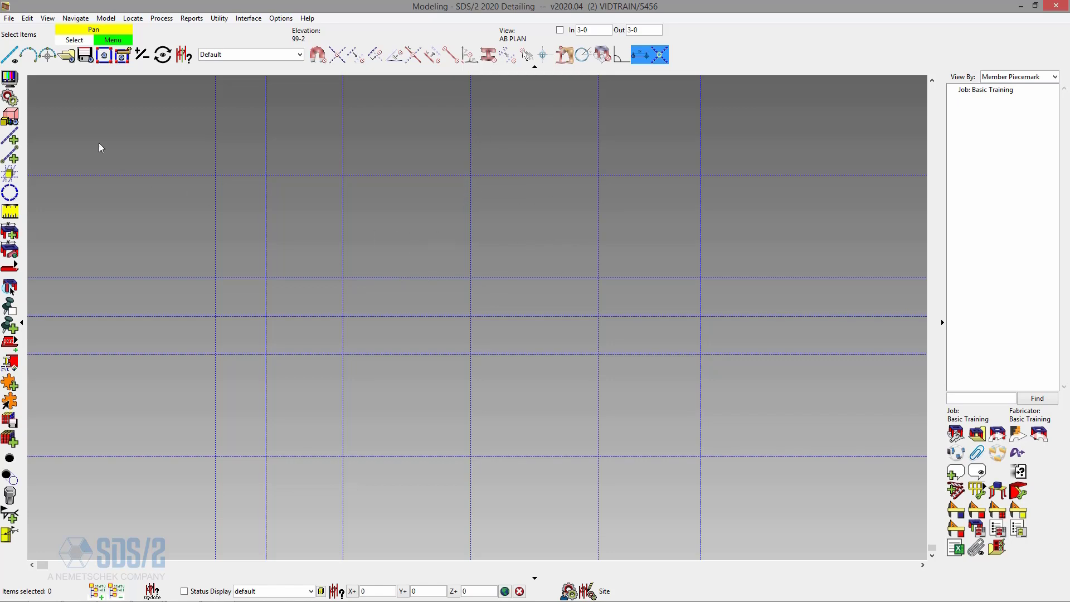
pyautogui.click(10, 158)
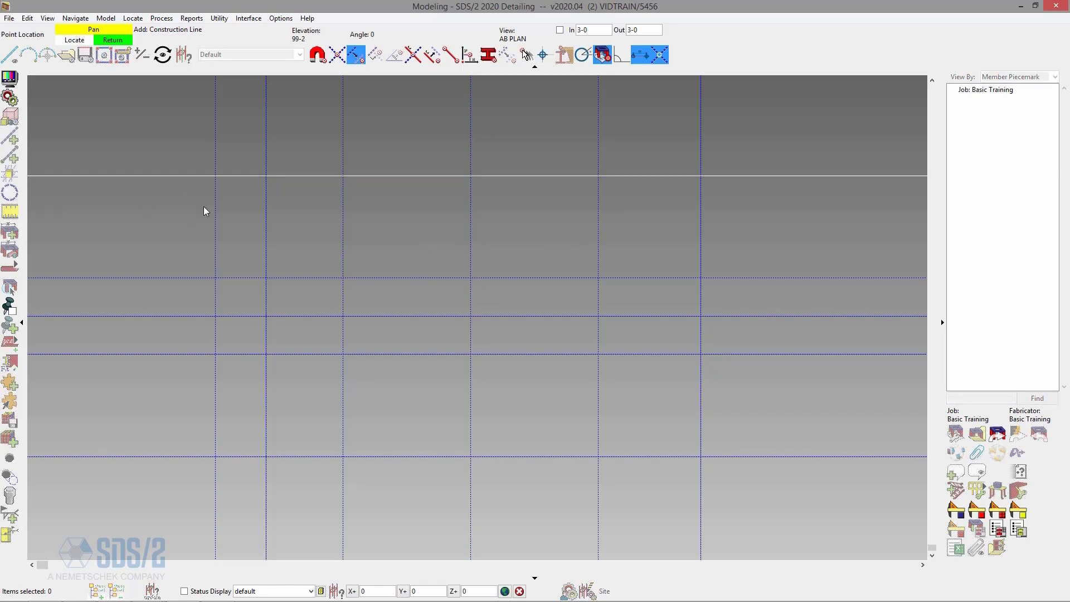
pyautogui.click(336, 54)
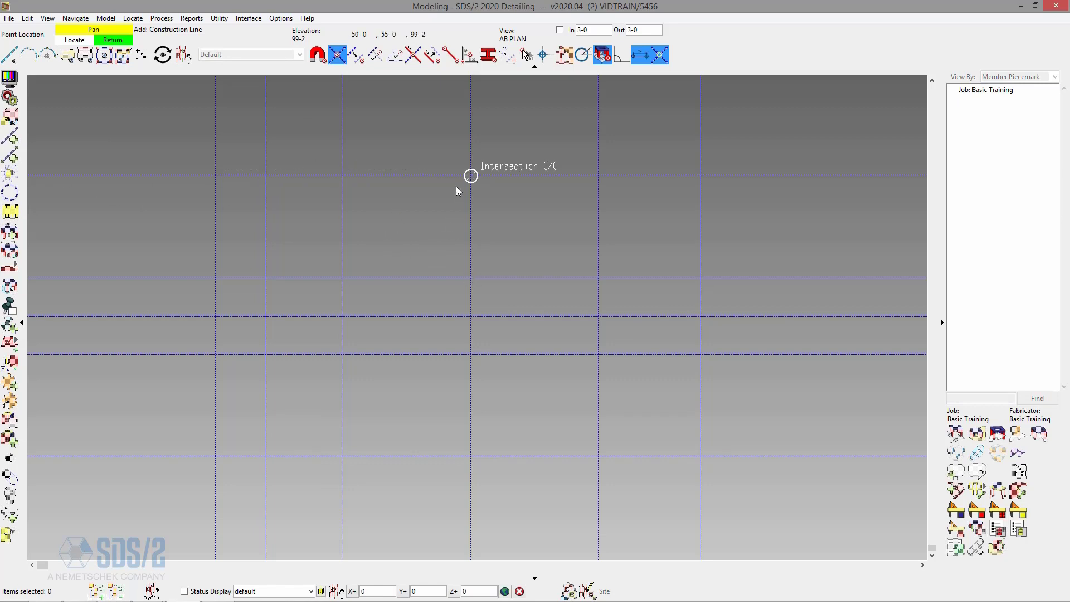
pyautogui.click(471, 176)
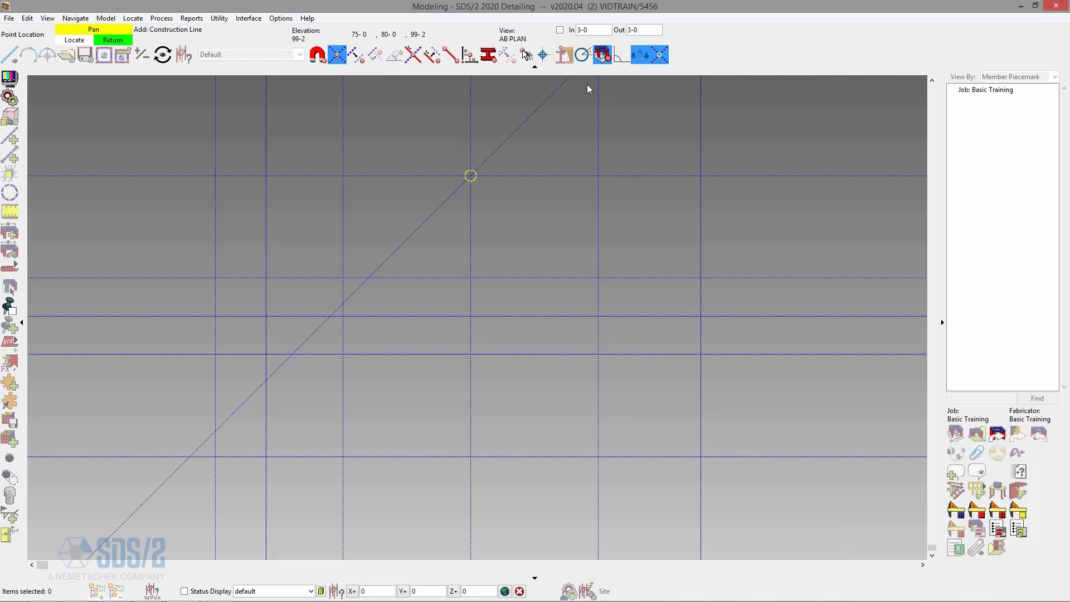
pyautogui.scroll(-2, 493, 385)
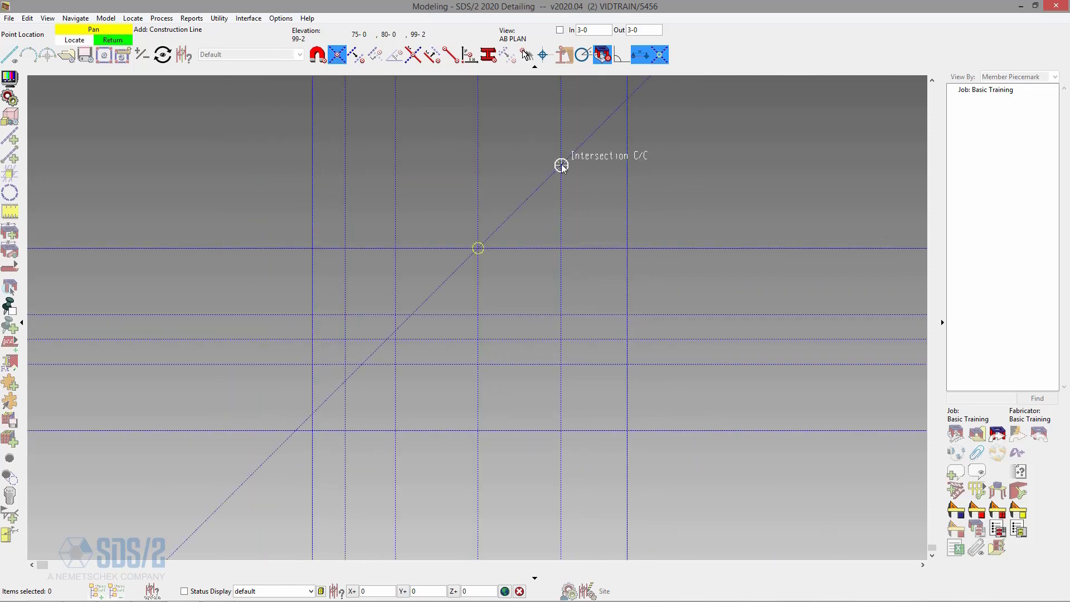
pyautogui.click(561, 165)
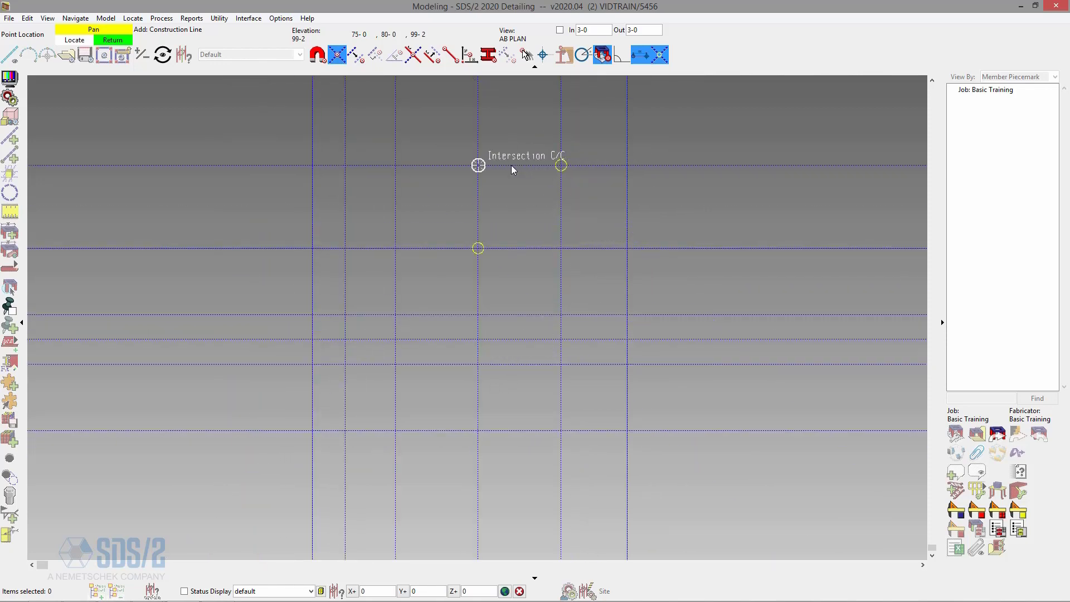
pyautogui.click(479, 166)
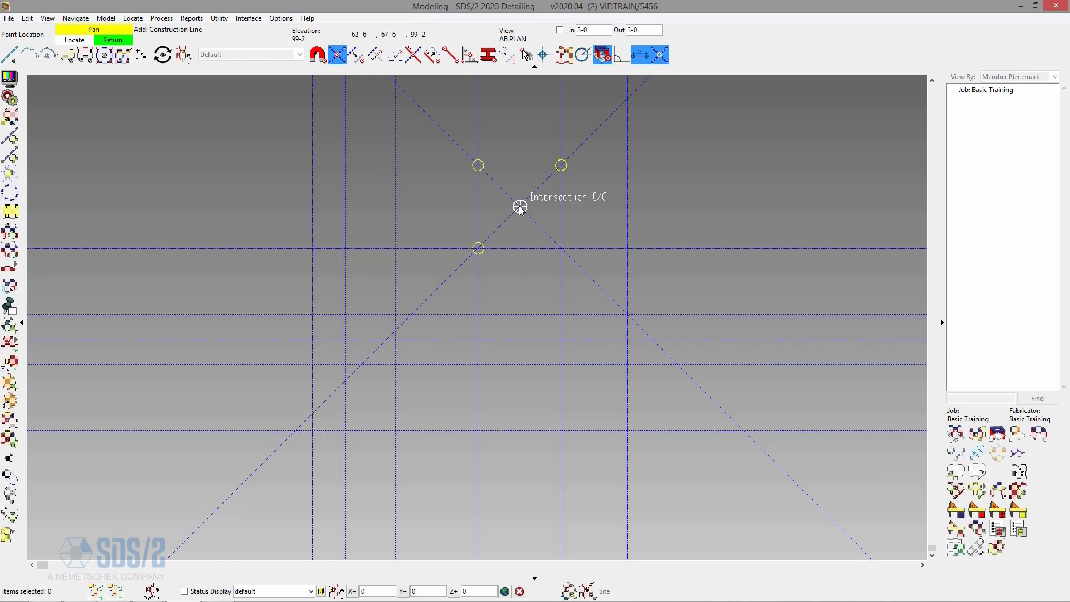
# - Pick up further noticed points where the temporary lines cross, including 62-6, 67-6 and 75-0, 67-6, and cancel the construction line
pyautogui.click(519, 207)
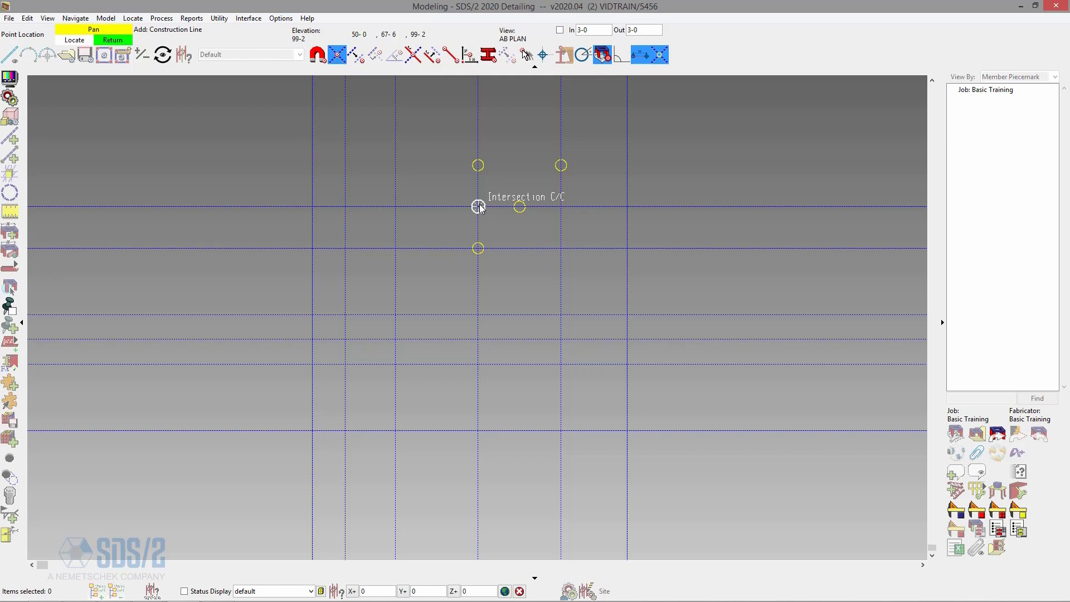
pyautogui.click(478, 207)
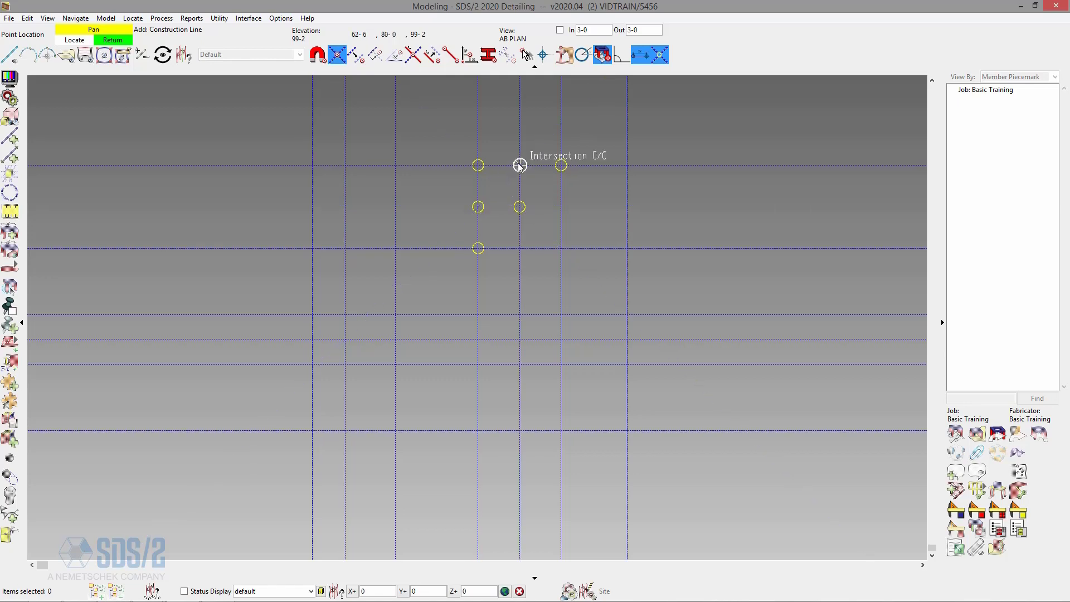
pyautogui.click(519, 165)
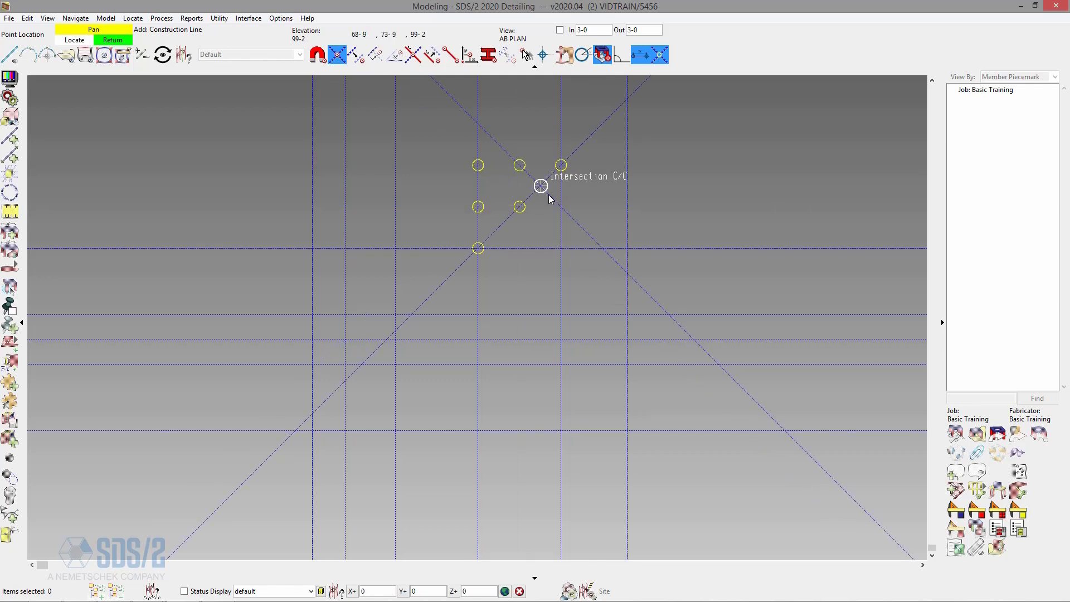
pyautogui.click(561, 207)
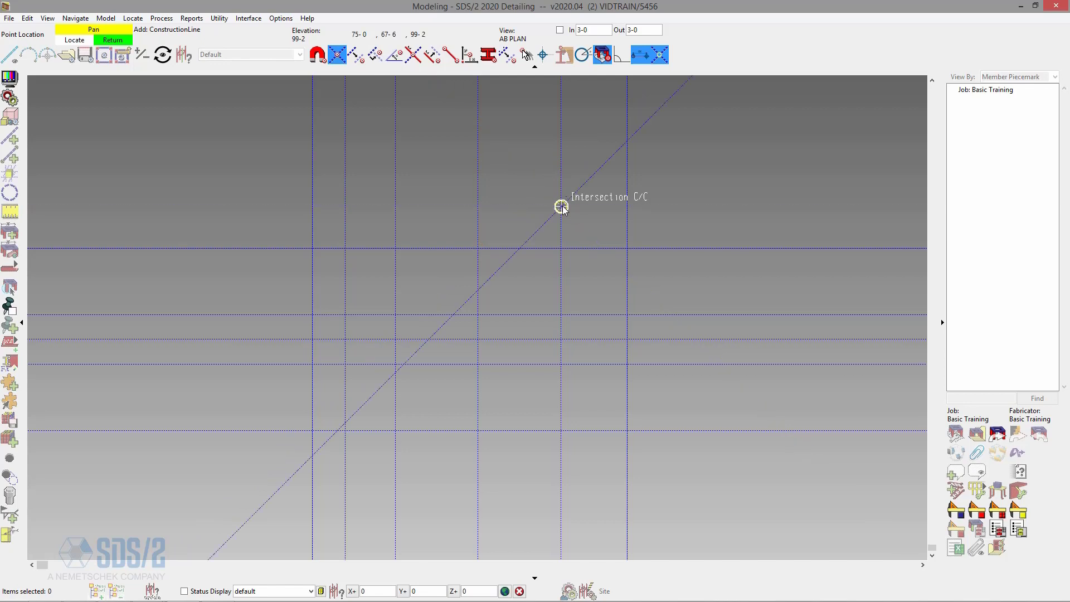
pyautogui.click(478, 248)
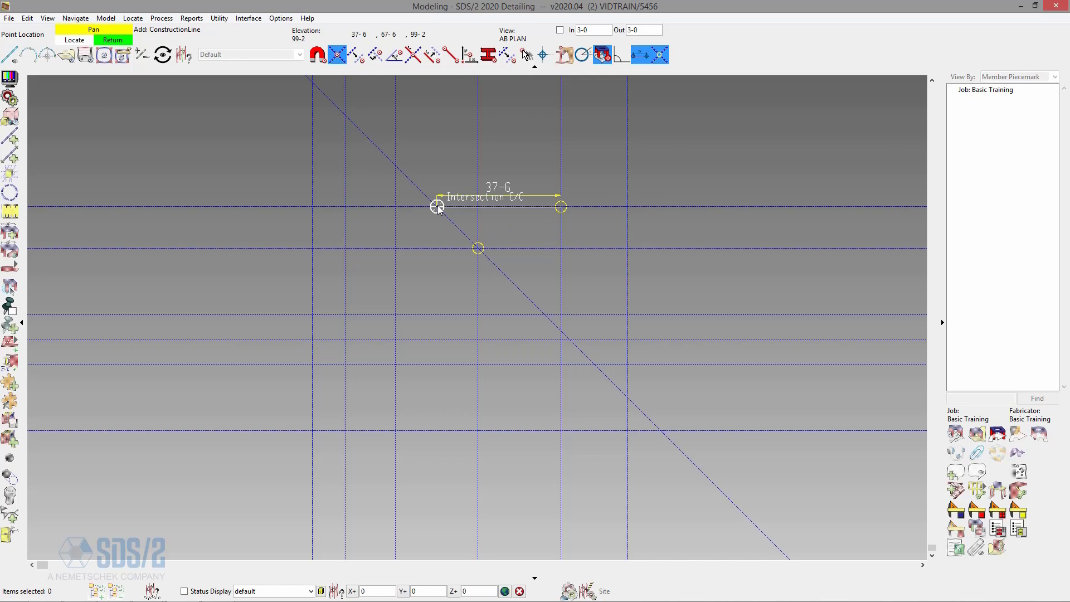
pyautogui.rightClick(437, 206)
pyautogui.rightClick(438, 206)
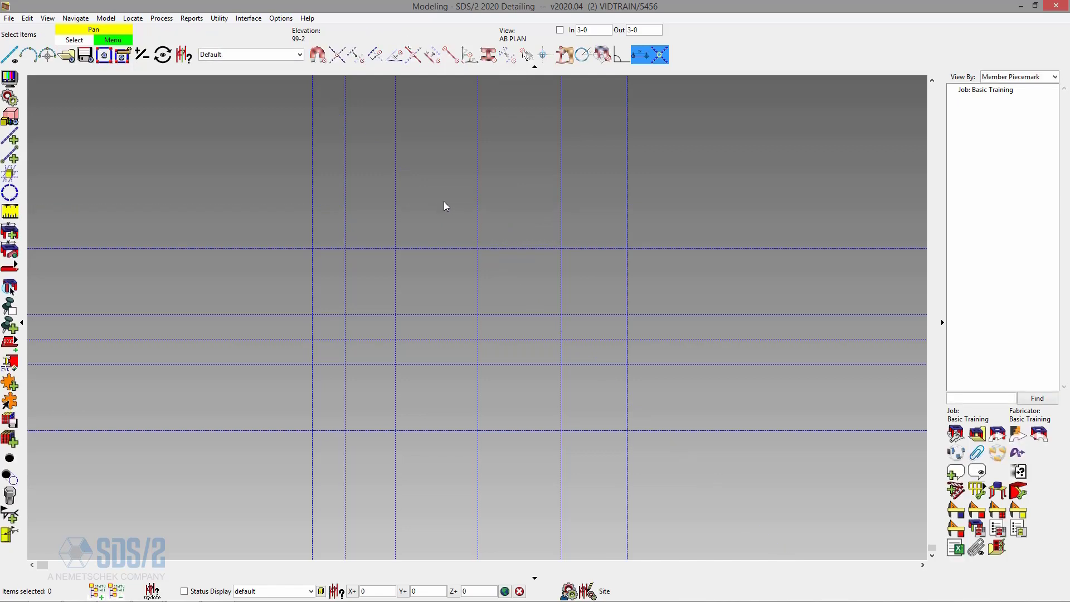
# - Turn the hover-created noticed points and 45 degree construction lines settings off and back on in the Point Location Configuration
pyautogui.click(139, 22)
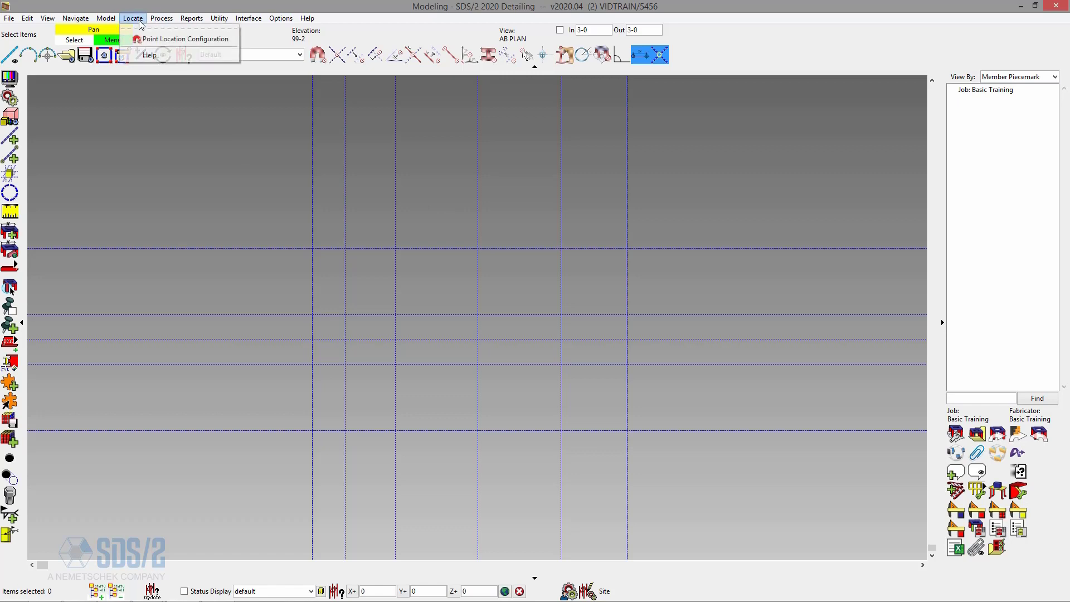
pyautogui.click(165, 40)
pyautogui.moveTo(568, 318); pyautogui.dragTo(430, 141)
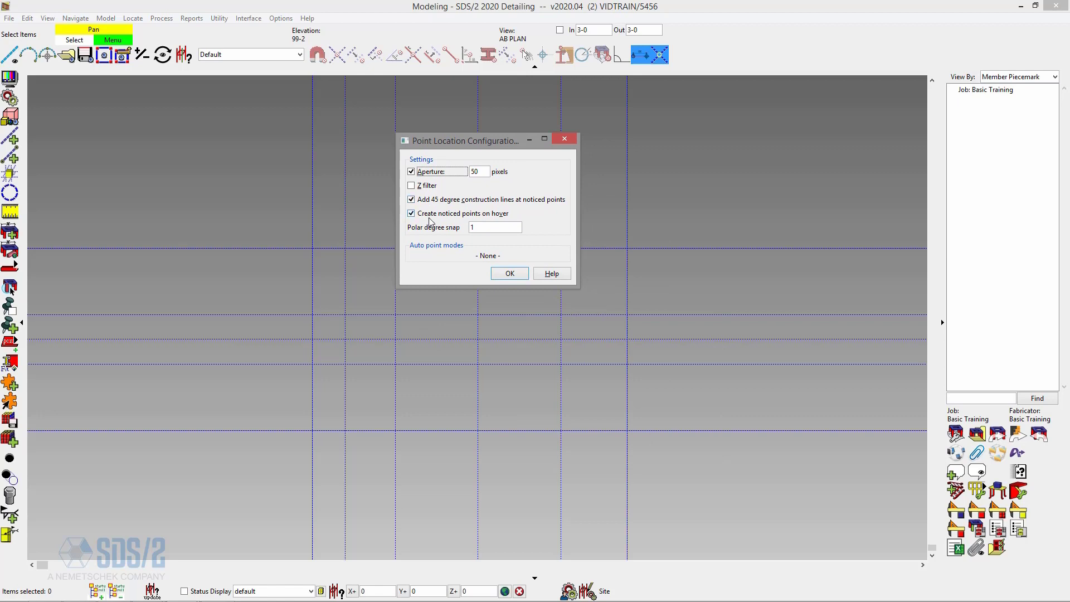
pyautogui.click(476, 215)
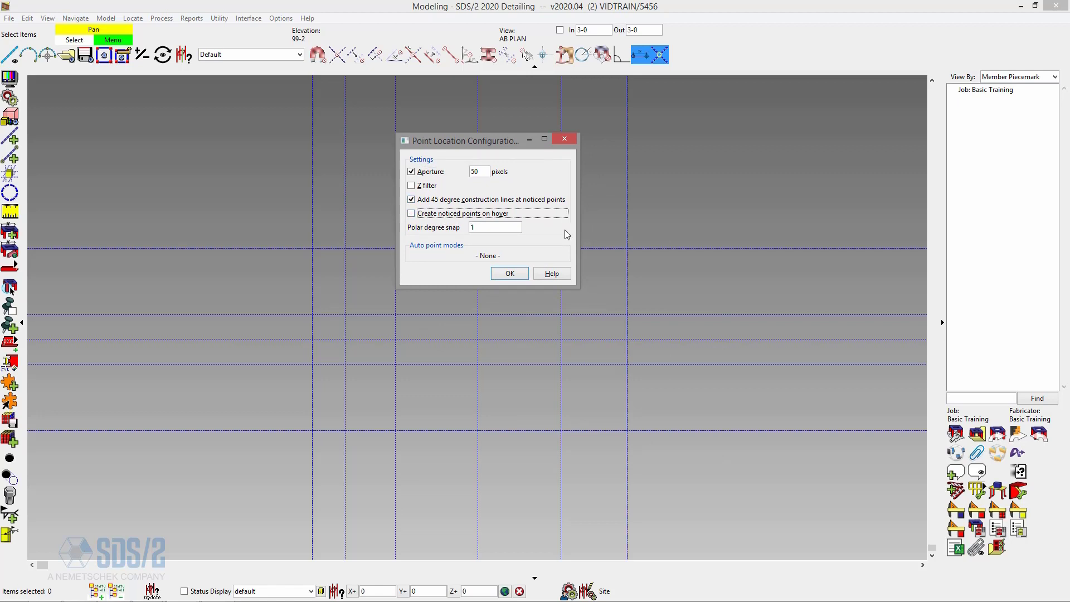
pyautogui.click(468, 202)
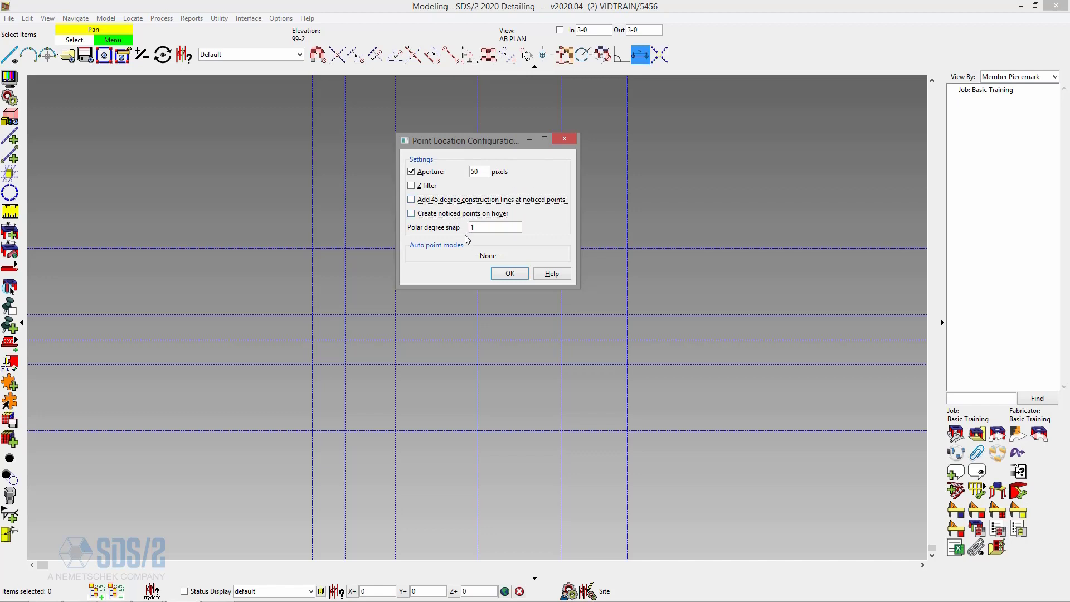
pyautogui.click(463, 214)
pyautogui.click(469, 200)
pyautogui.click(509, 273)
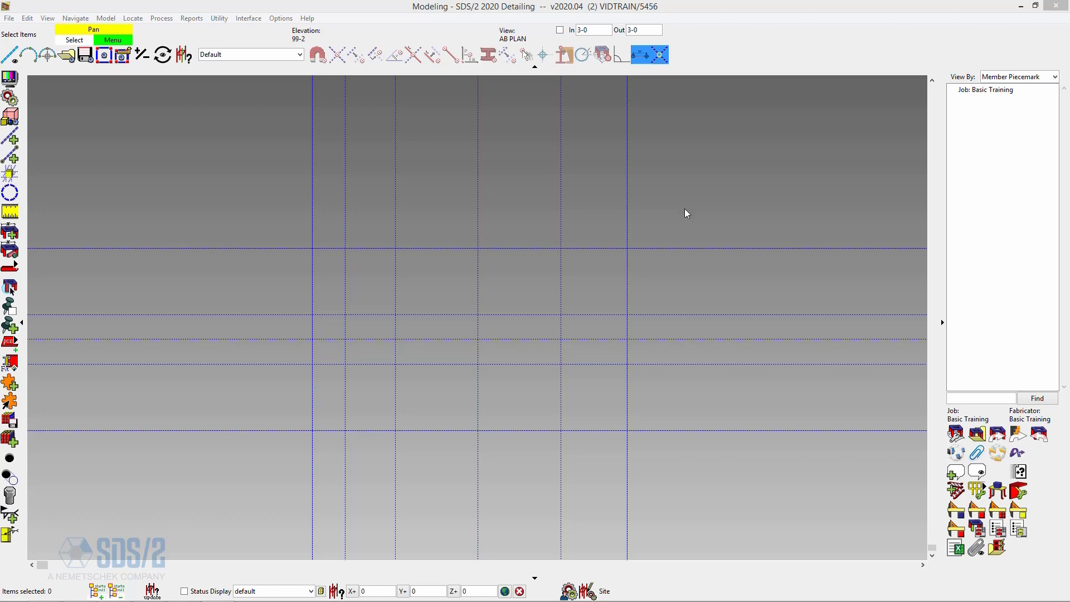
# - Start a grid line and locate it on the leftmost vertical construction line, from the 0, 0 intersection to 0, 55-0
pyautogui.click(9, 17)
pyautogui.moveTo(68, 43)
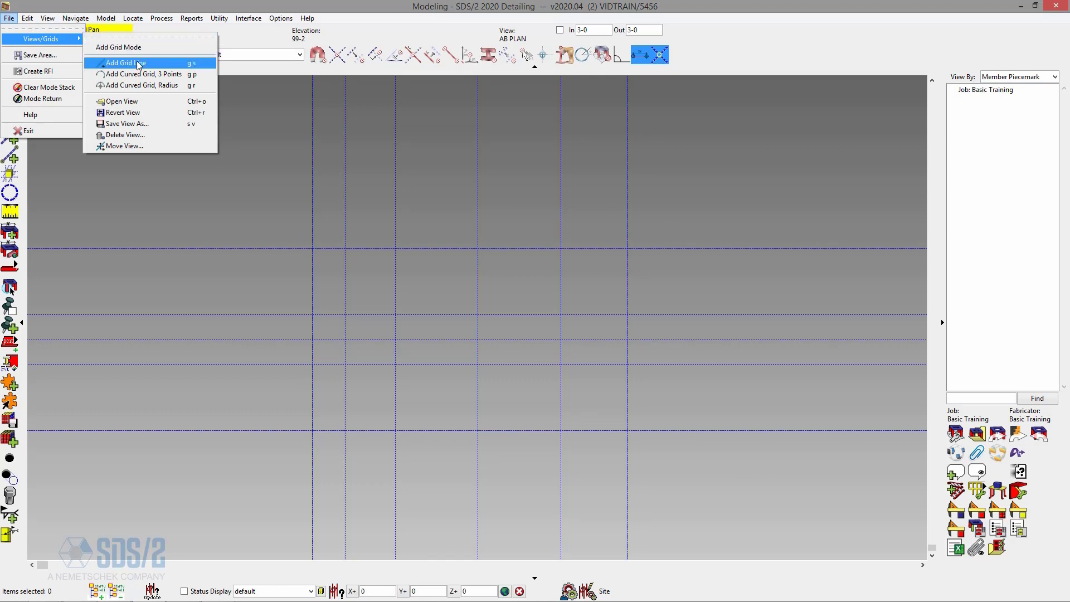
pyautogui.click(194, 66)
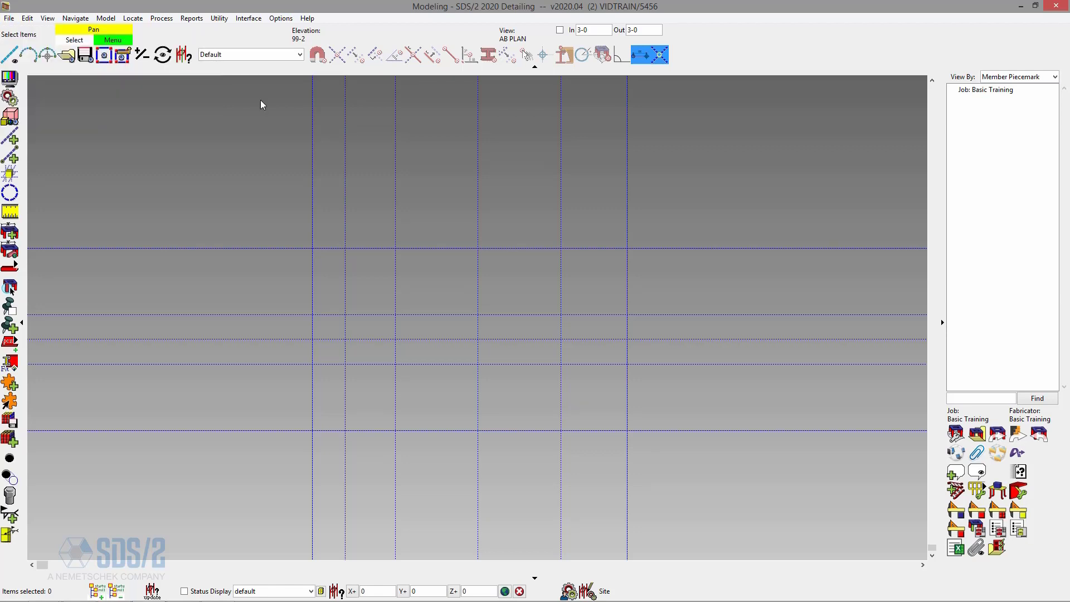
pyautogui.click(12, 55)
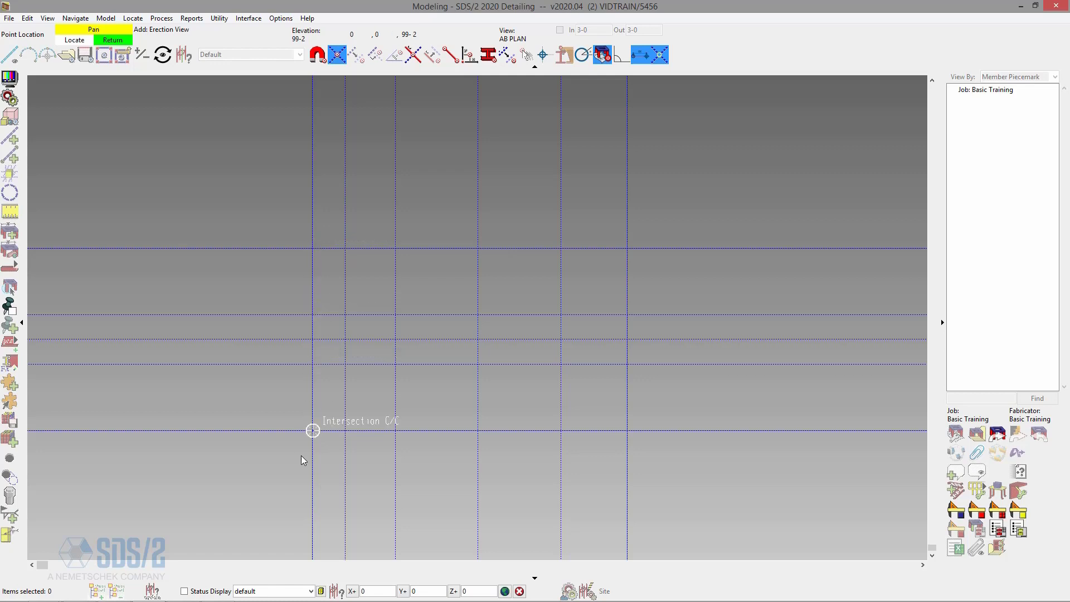
pyautogui.click(313, 431)
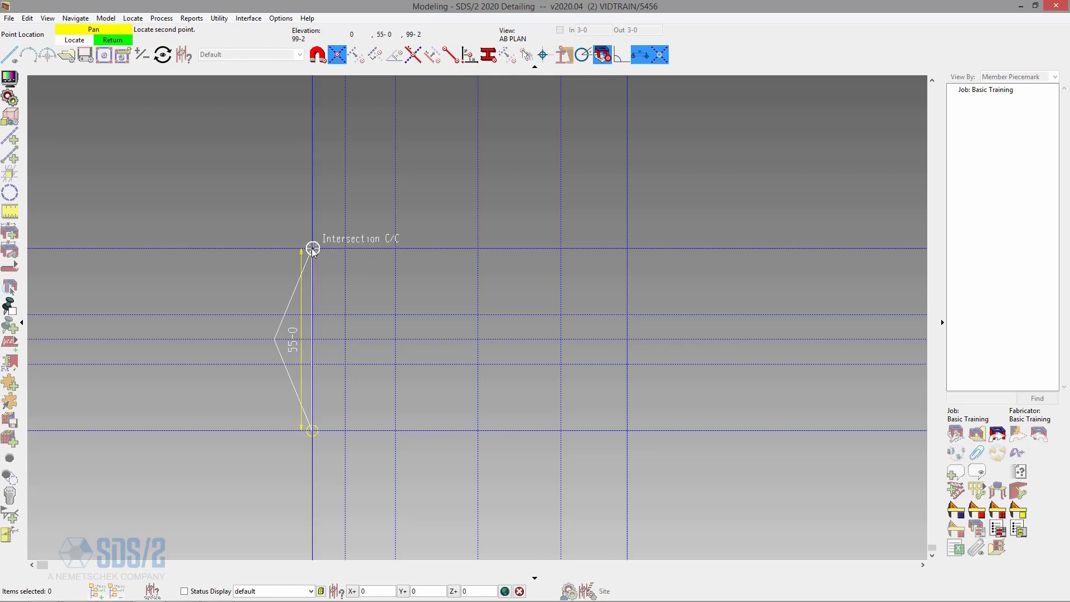
pyautogui.click(312, 249)
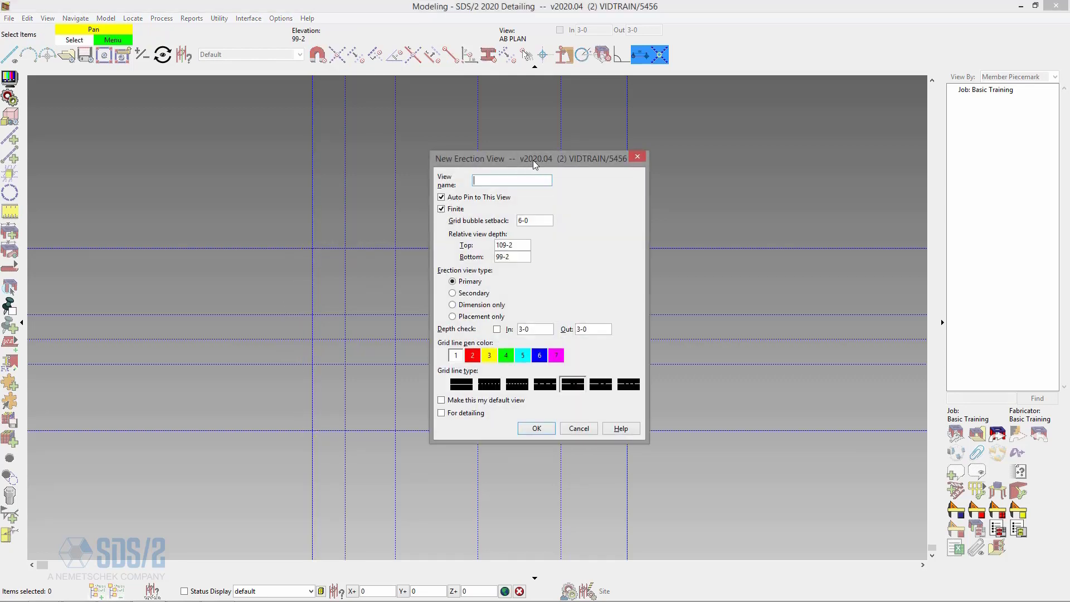
# - Create the erection view as A with Auto Pin off, a top view depth of 130-0 and the depth check enabled
pyautogui.moveTo(533, 159); pyautogui.dragTo(440, 137)
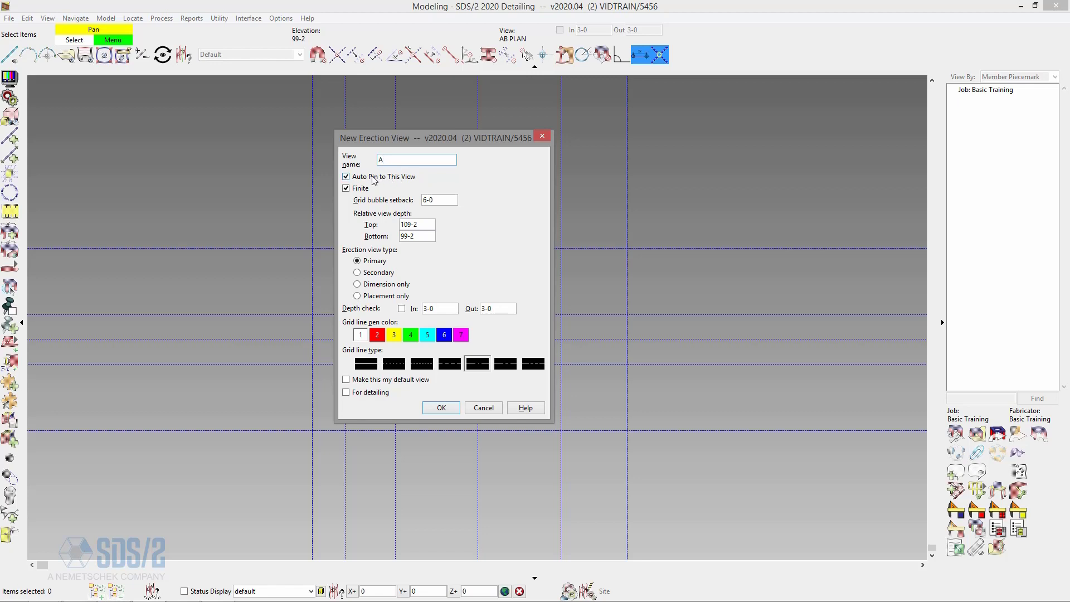
pyautogui.click(347, 176)
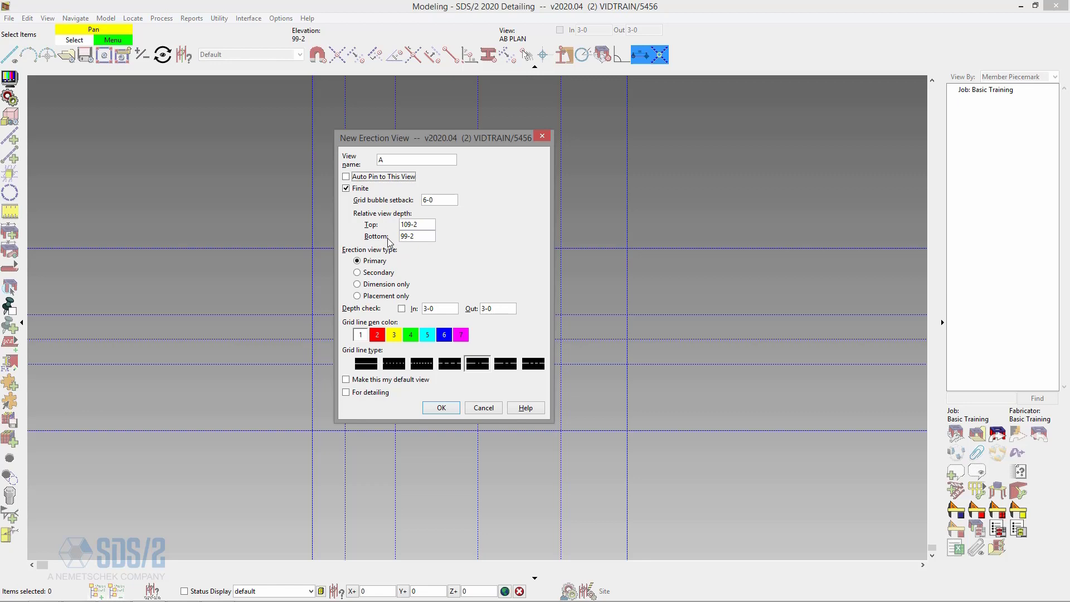
pyautogui.click(417, 236)
pyautogui.doubleClick(425, 223)
pyautogui.write('130-0')
pyautogui.moveTo(445, 137); pyautogui.dragTo(479, 140)
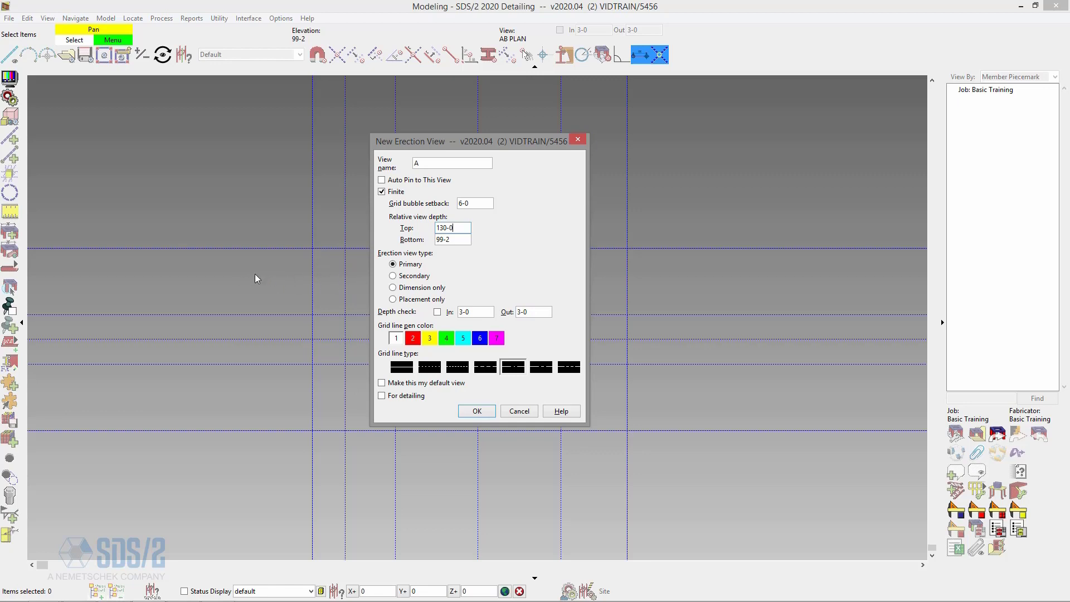
pyautogui.click(437, 312)
pyautogui.click(477, 411)
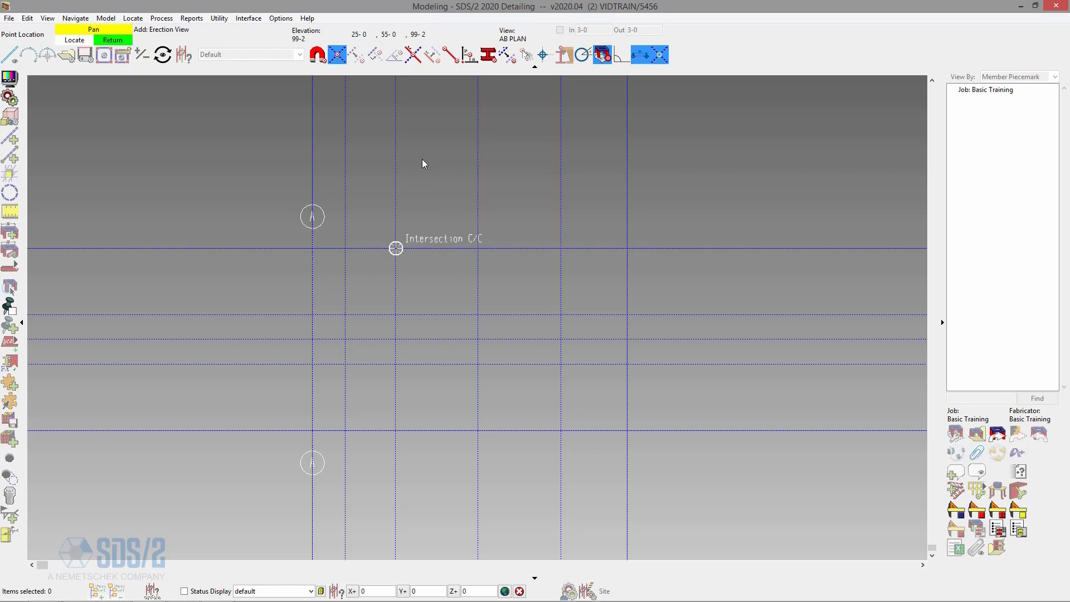
# - Add grid line B on the vertical construction line 25-0 from grid A, between the 0 and 55-0 horizontal construction lines
pyautogui.click(396, 430)
pyautogui.click(396, 248)
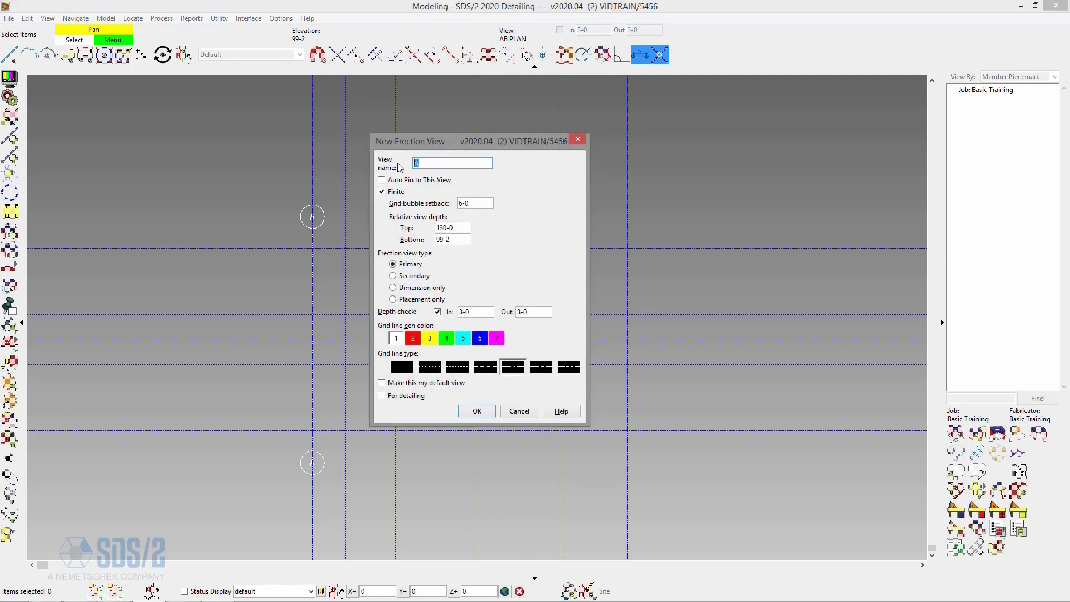
pyautogui.write('B')
pyautogui.click(478, 412)
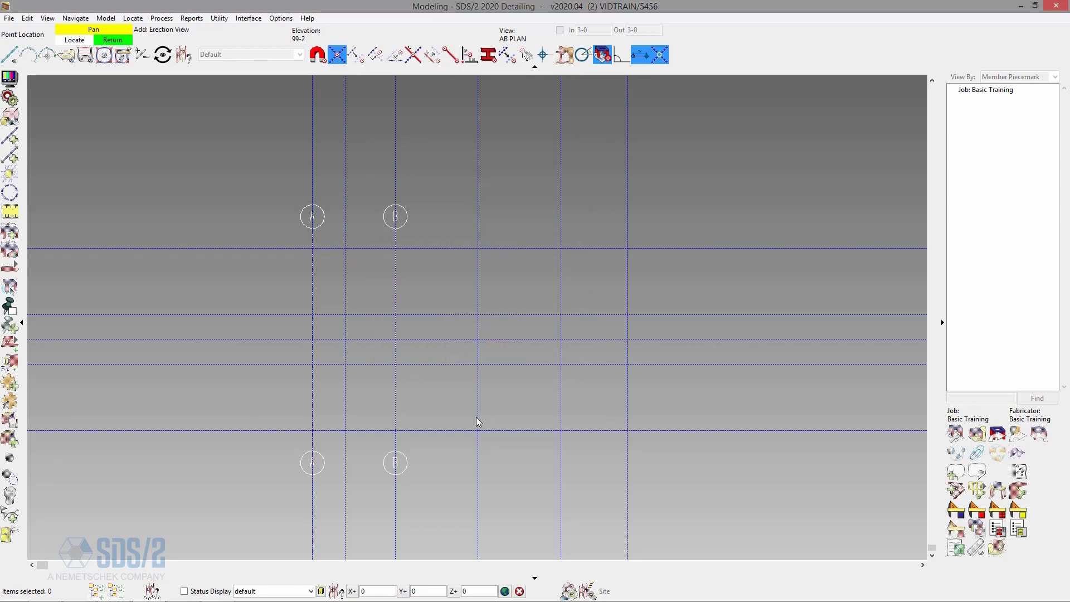
# - Add grid line C parallel to grid line B at a dimension of 25-0 from it
pyautogui.click(510, 55)
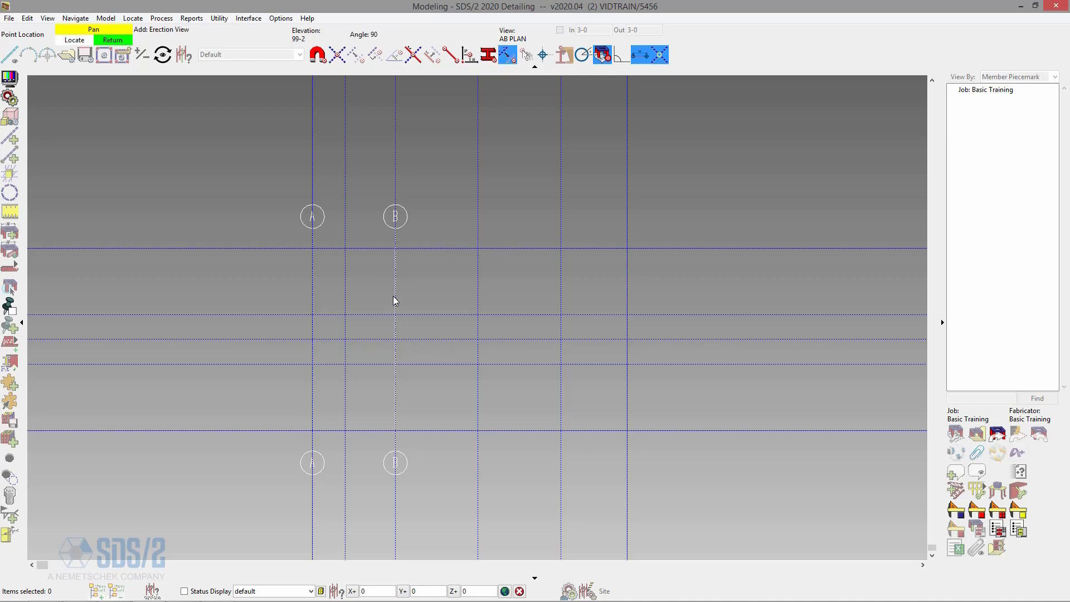
pyautogui.click(393, 297)
pyautogui.moveTo(541, 158); pyautogui.dragTo(652, 146)
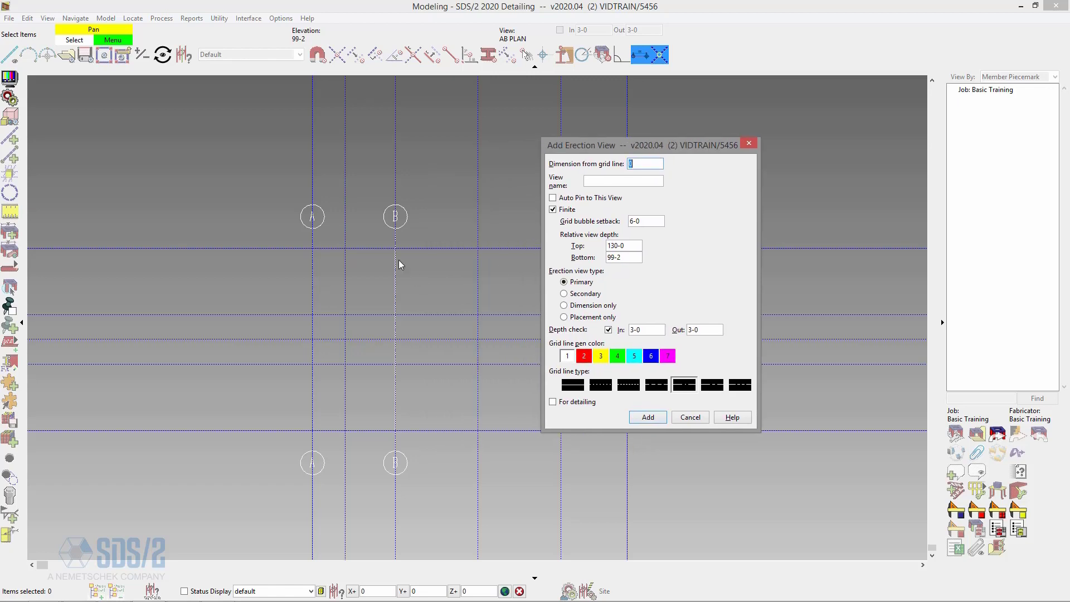
pyautogui.write('25-0')
pyautogui.click(602, 181)
pyautogui.click(646, 417)
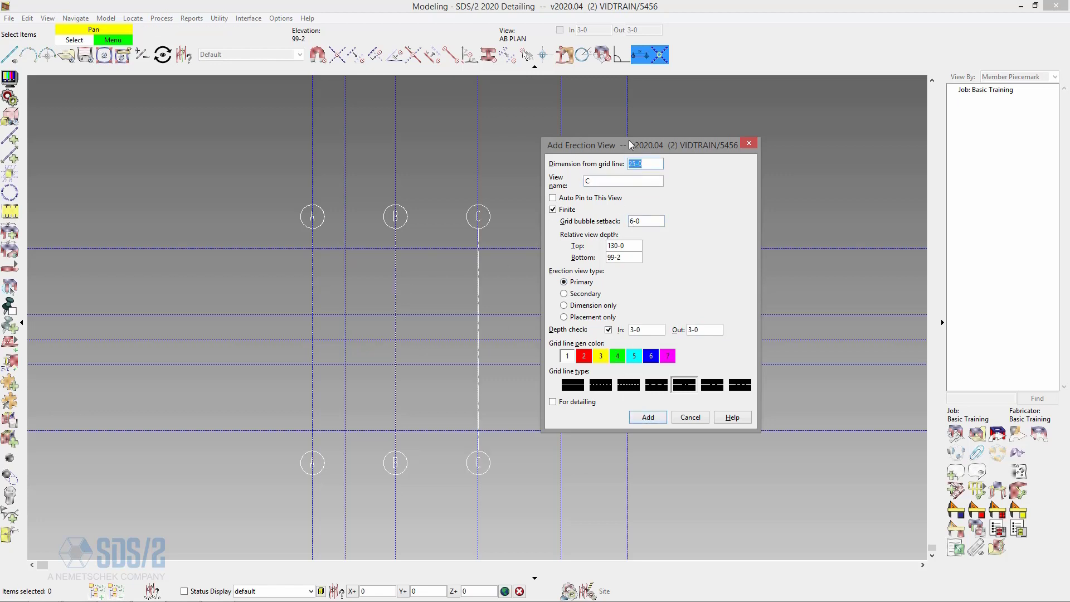
pyautogui.moveTo(628, 139); pyautogui.dragTo(731, 133)
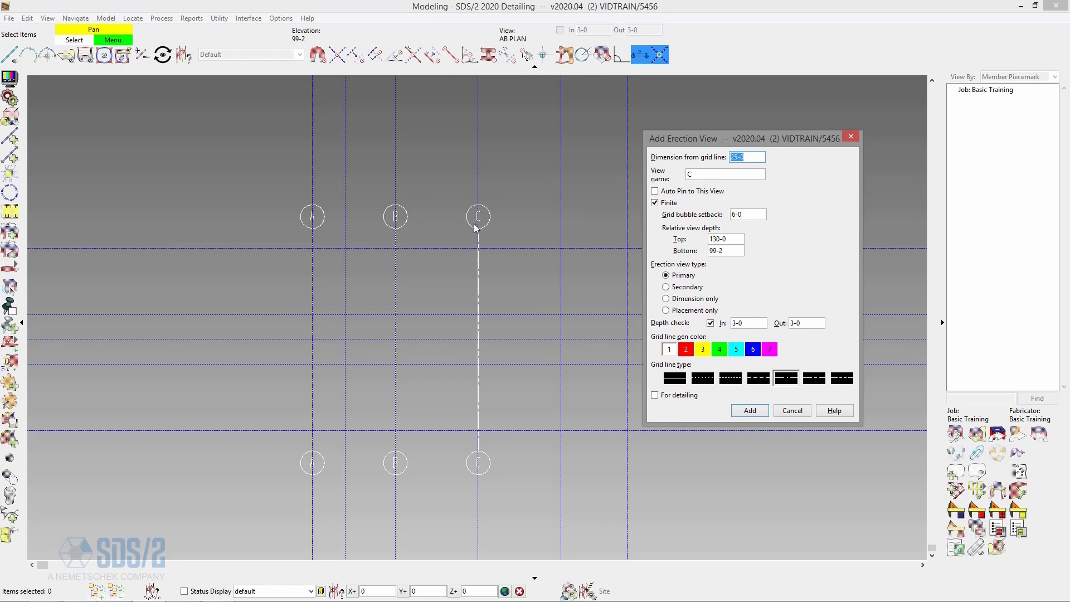
# - Add grid line D parallel to grid line C at a dimension of 25-0 from it
pyautogui.press('Tab')
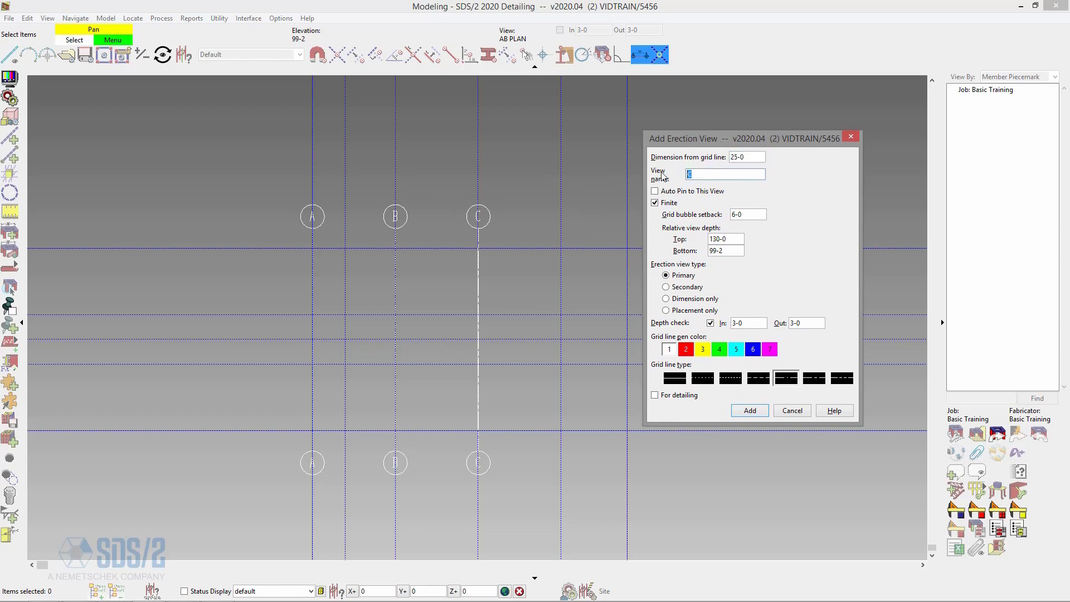
pyautogui.write('D')
pyautogui.click(750, 412)
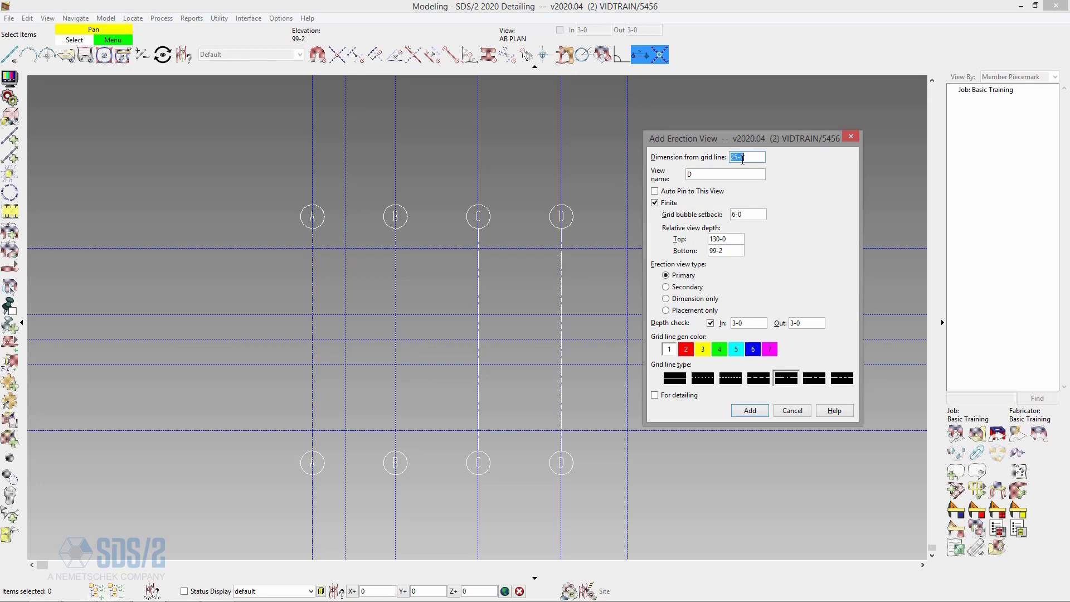
# - Add grid line E at a dimension of 20-0 from grid line D and finish the series of parallel grids
pyautogui.write('20')
pyautogui.press('Tab')
pyautogui.write('E')
pyautogui.click(762, 413)
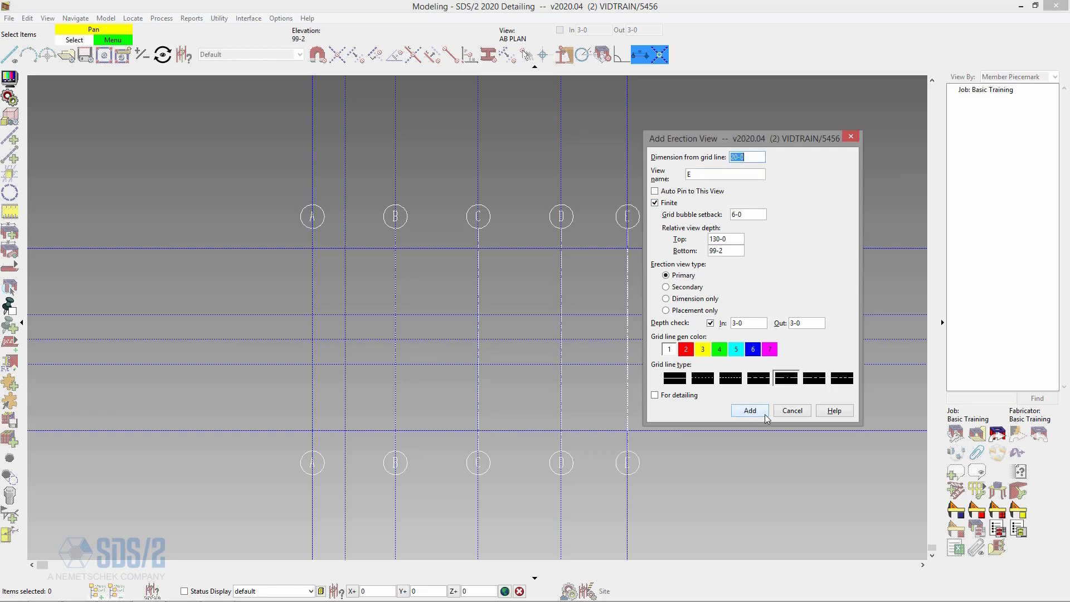
pyautogui.click(794, 412)
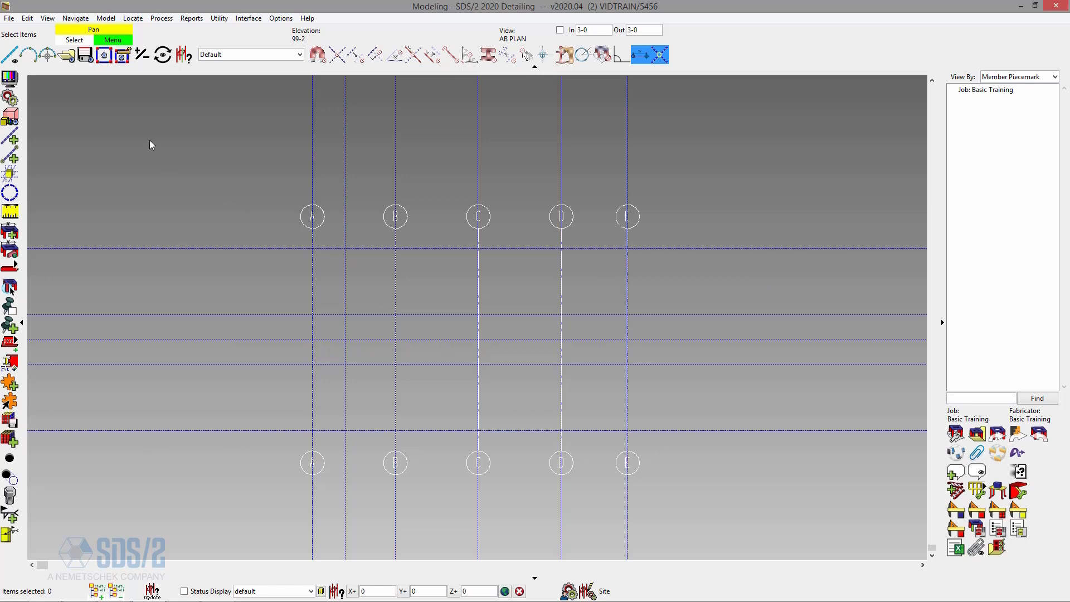
# - Add grid line 3 on the lowest horizontal construction line between grids A and E, with a top view depth of 130-0
pyautogui.click(9, 55)
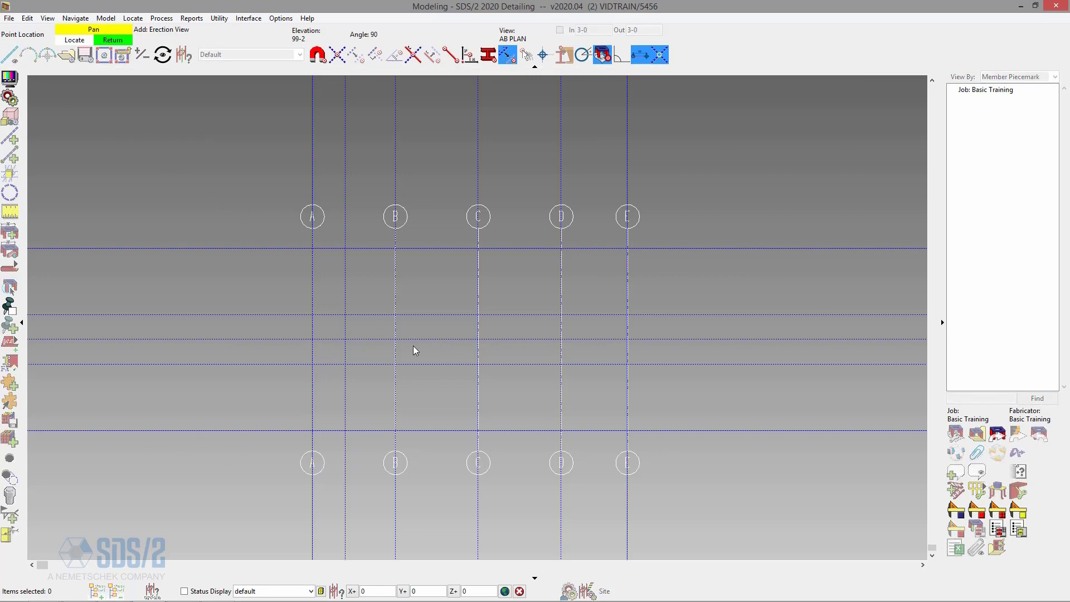
pyautogui.click(337, 55)
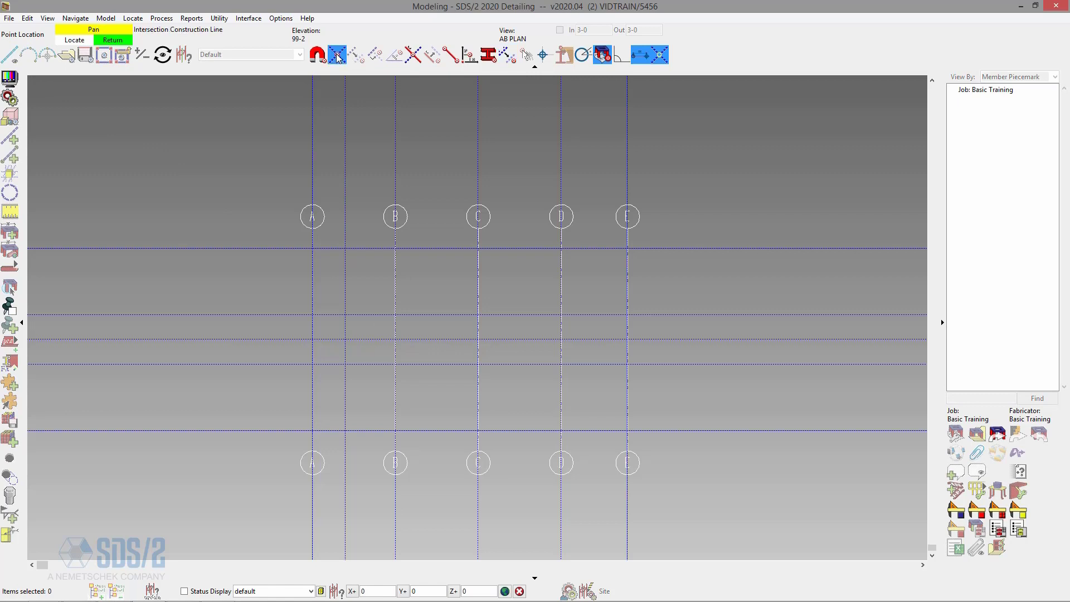
pyautogui.click(312, 430)
pyautogui.click(627, 431)
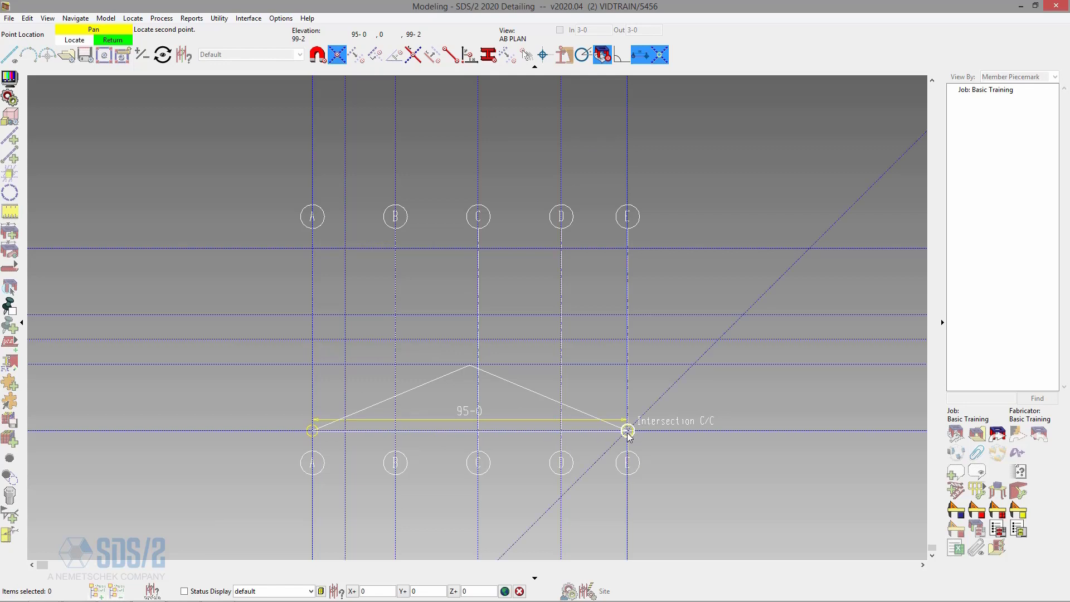
pyautogui.click(627, 432)
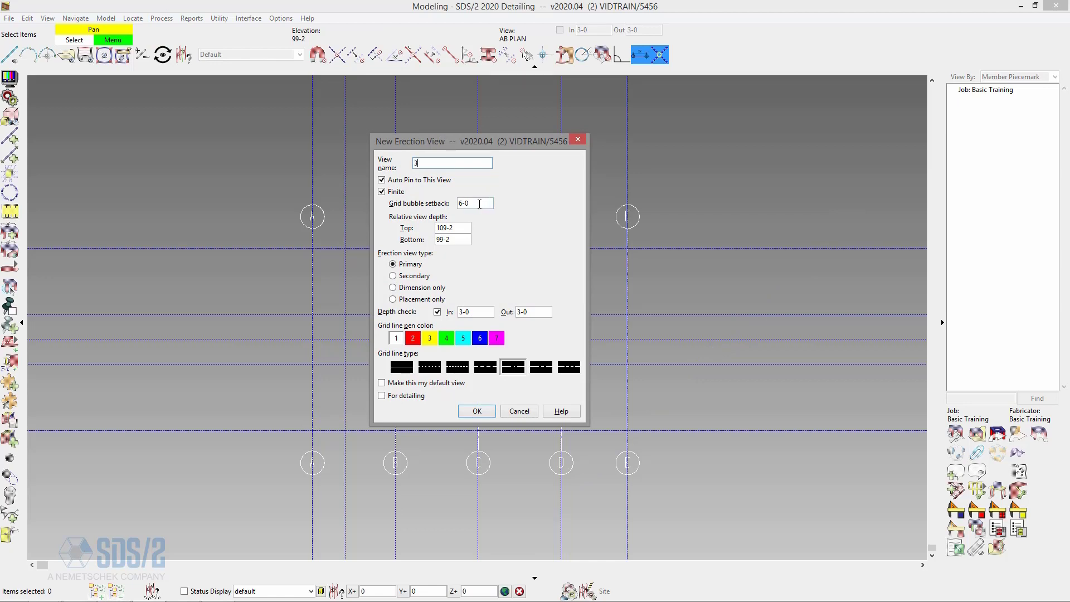
pyautogui.doubleClick(461, 228)
pyautogui.write('130-0')
pyautogui.click(487, 414)
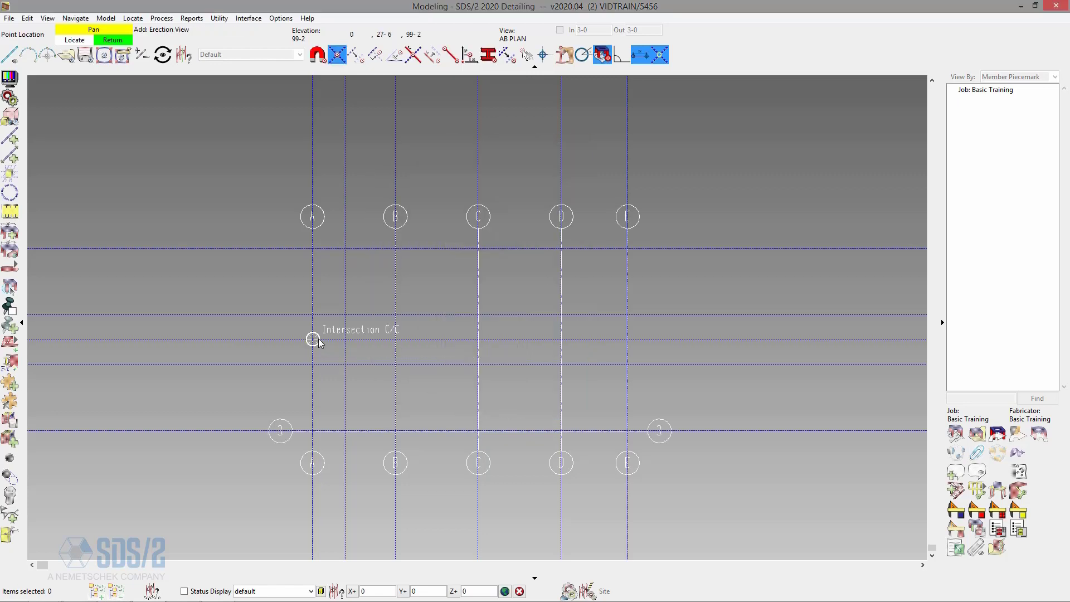
# - Add grid line 2 on the 27-6 horizontal construction line and grid line 1 on the 55-0 line, both spanning grids A to E
pyautogui.click(318, 338)
pyautogui.click(640, 336)
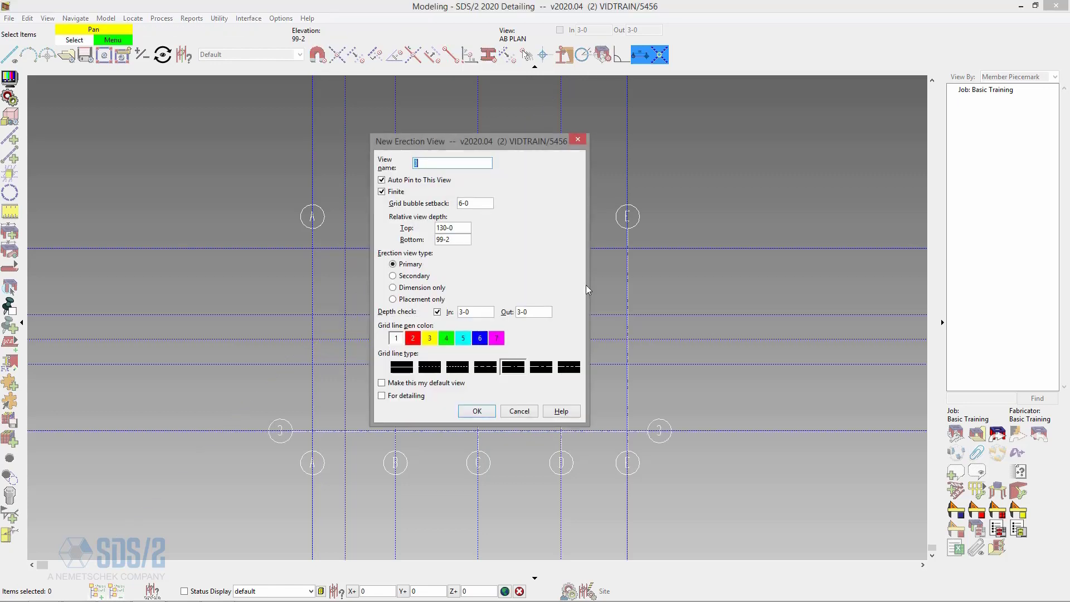
pyautogui.click(477, 411)
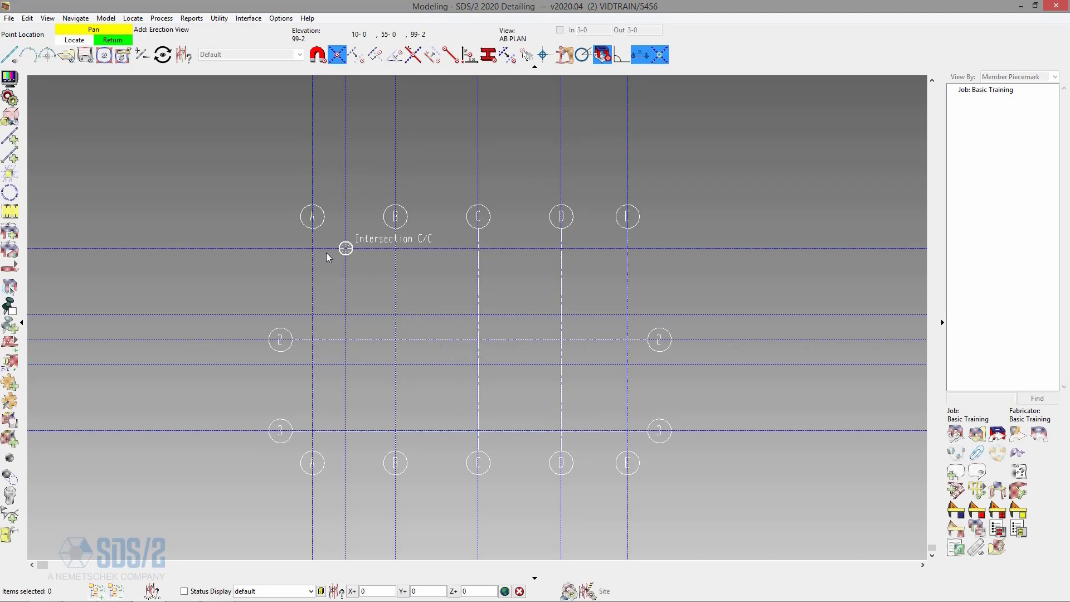
pyautogui.click(627, 248)
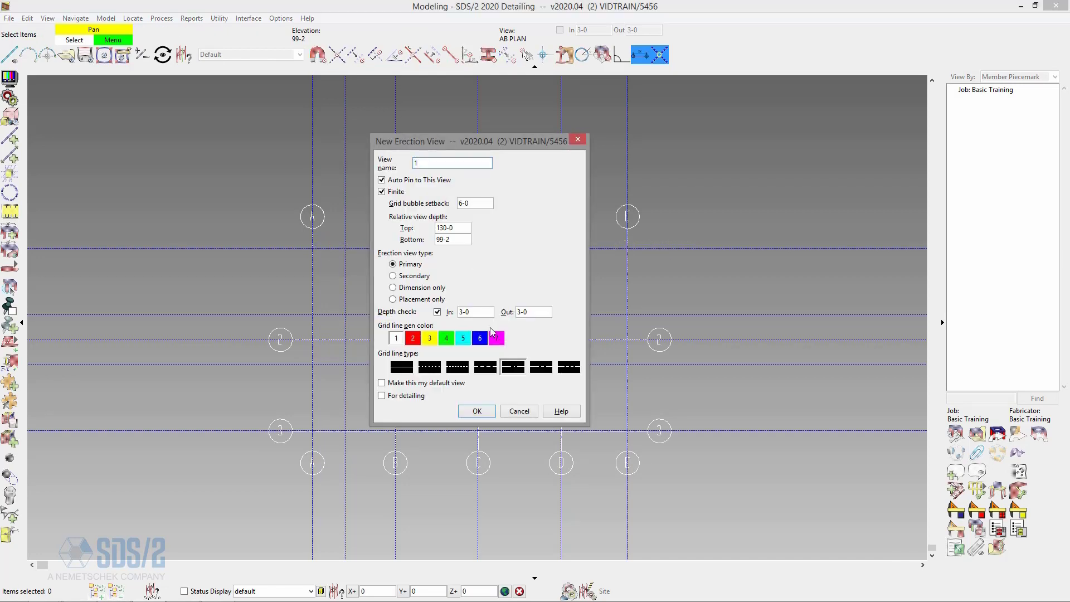
pyautogui.click(478, 411)
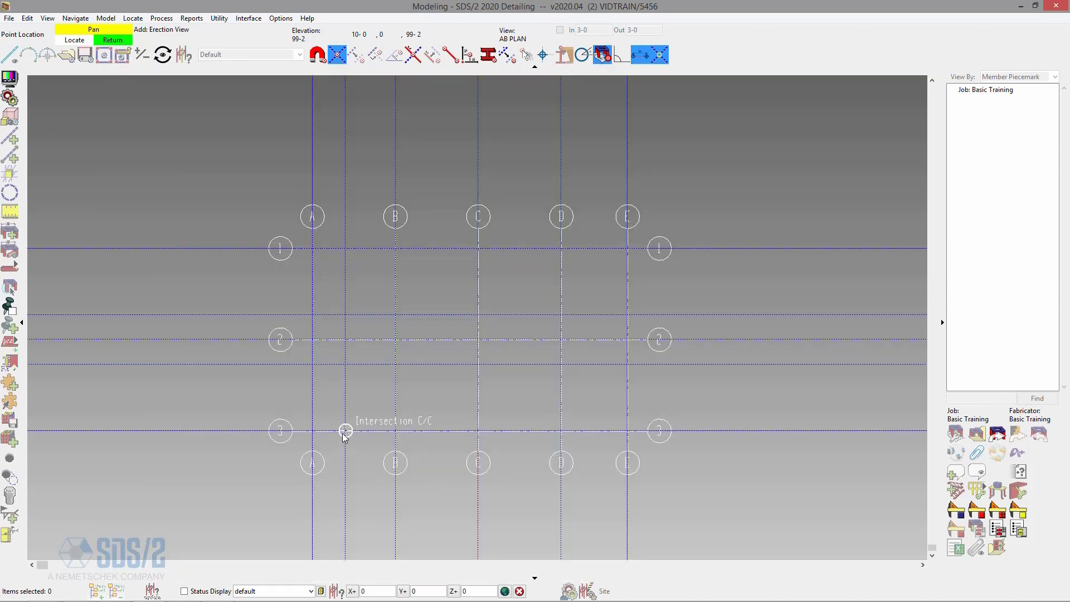
# - Add grid line A.3 on the 10-0 vertical construction line between grids 3 and 1, as a secondary view with a 3-0 bubble setback
pyautogui.click(346, 430)
pyautogui.click(352, 249)
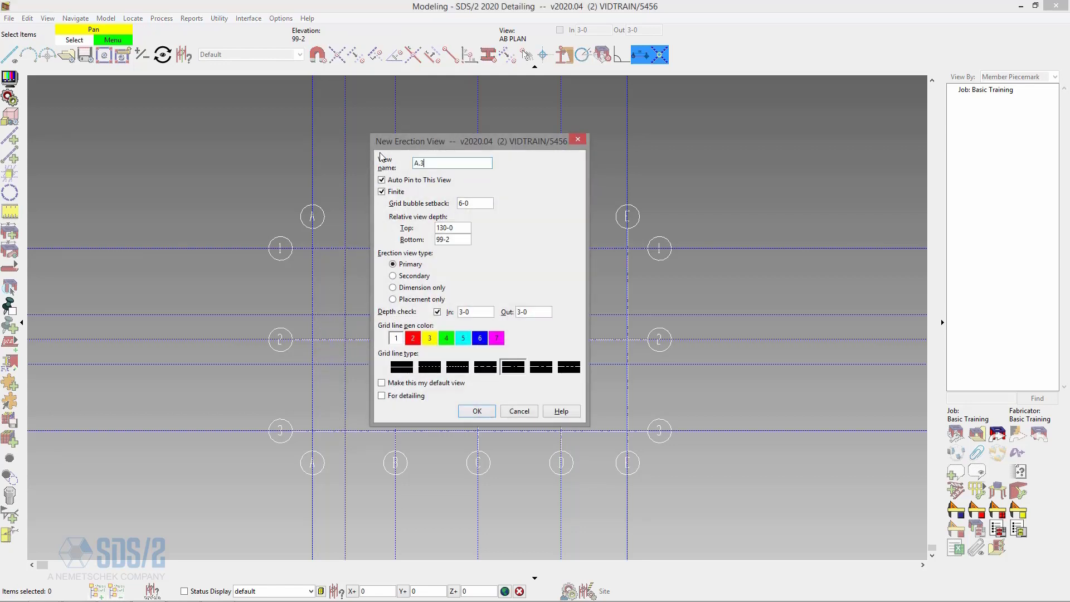
pyautogui.click(423, 279)
pyautogui.click(478, 202)
pyautogui.write('3-')
pyautogui.click(477, 411)
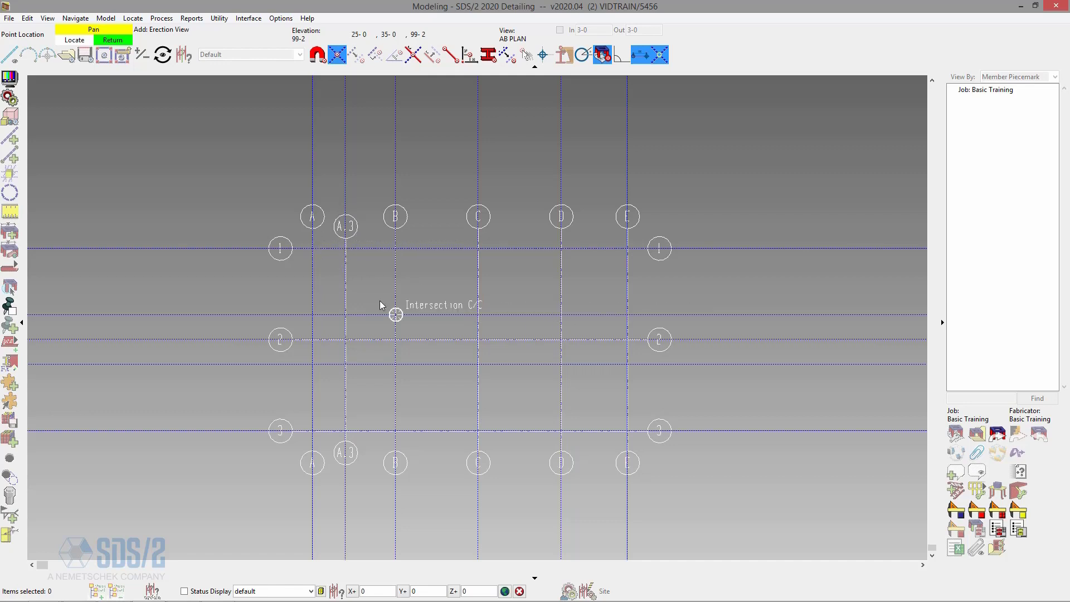
# - Add secondary grid line 1.9 on the horizontal construction line just above grid 2, from grid A to grid E
pyautogui.click(312, 314)
pyautogui.click(633, 310)
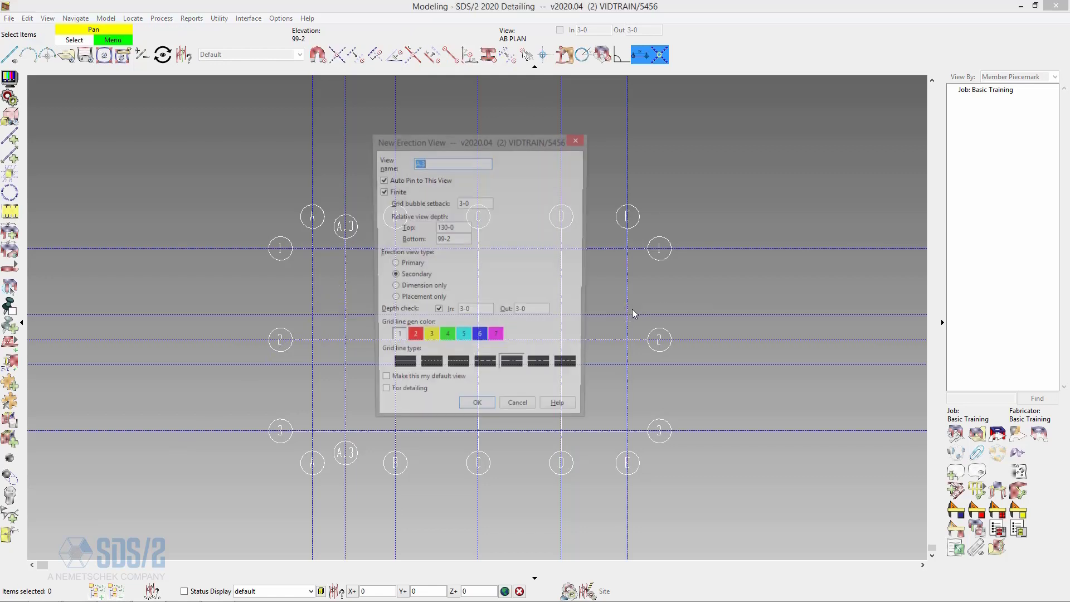
pyautogui.write('1.9')
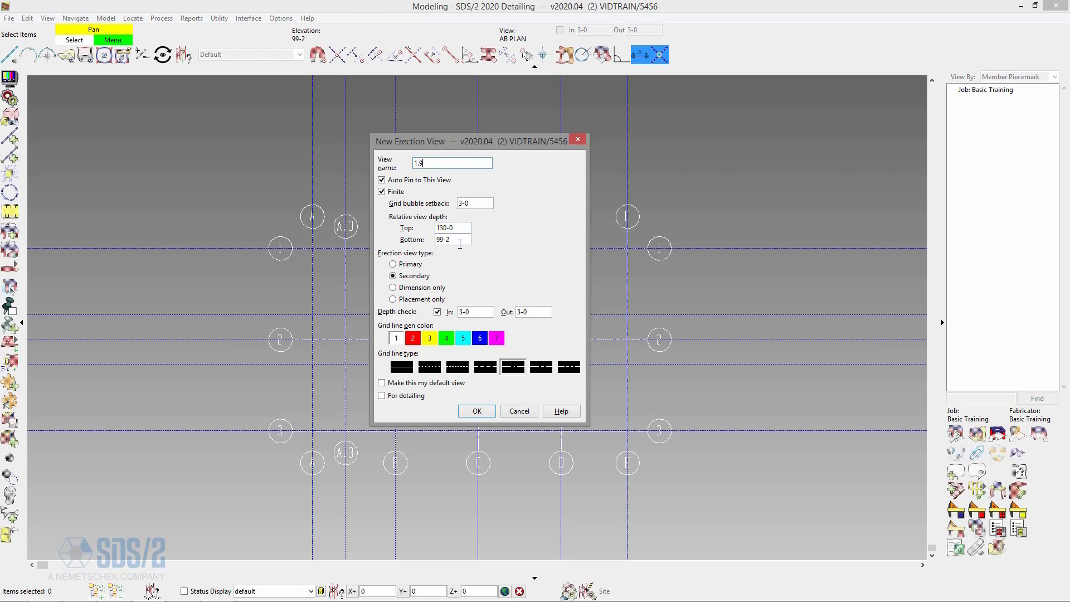
pyautogui.click(477, 411)
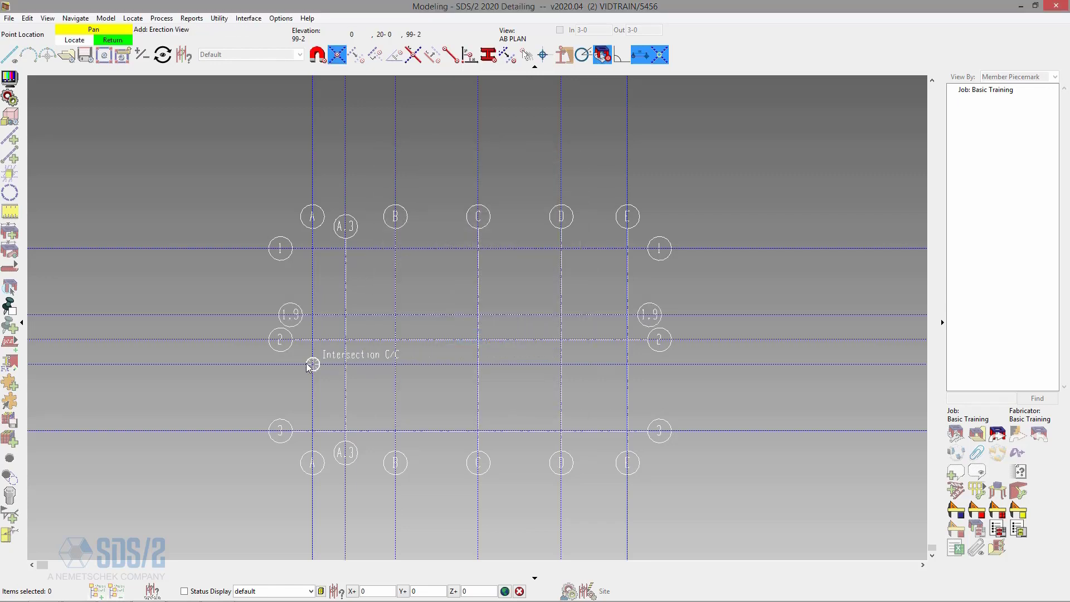
# - Add secondary grid line 2.1 on the 20-0 horizontal construction line from grid A to grid E, and end grid line placement
pyautogui.click(311, 365)
pyautogui.click(625, 365)
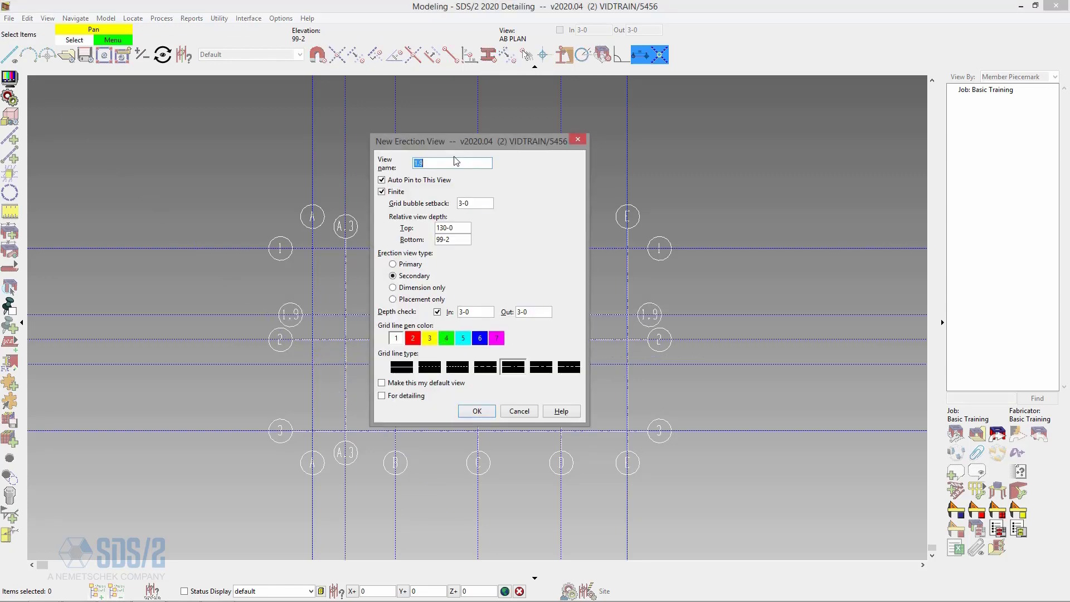
pyautogui.write('2.1')
pyautogui.click(484, 414)
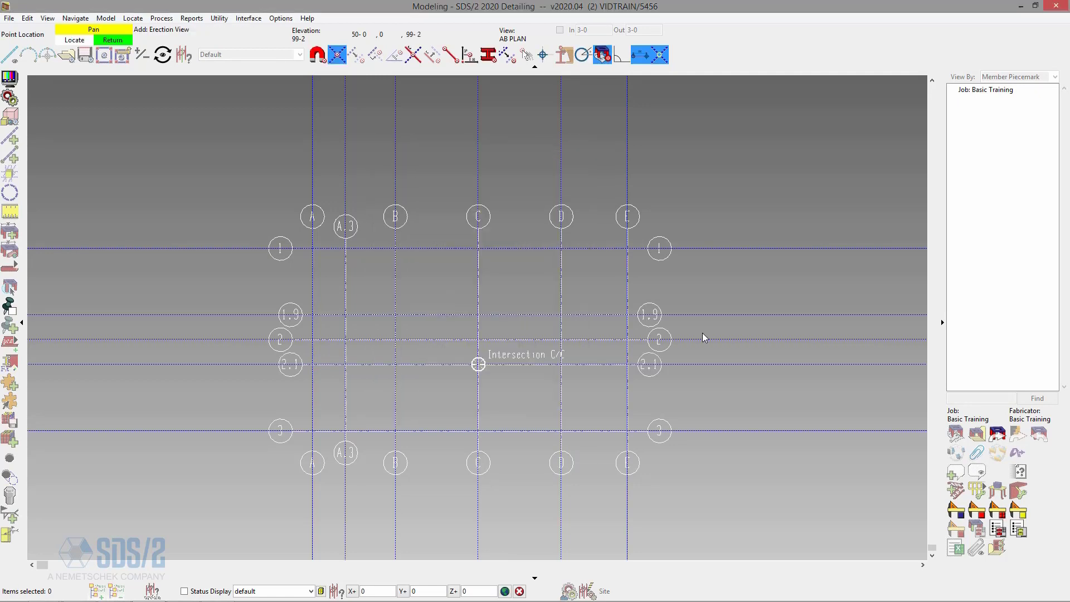
pyautogui.rightClick(689, 276)
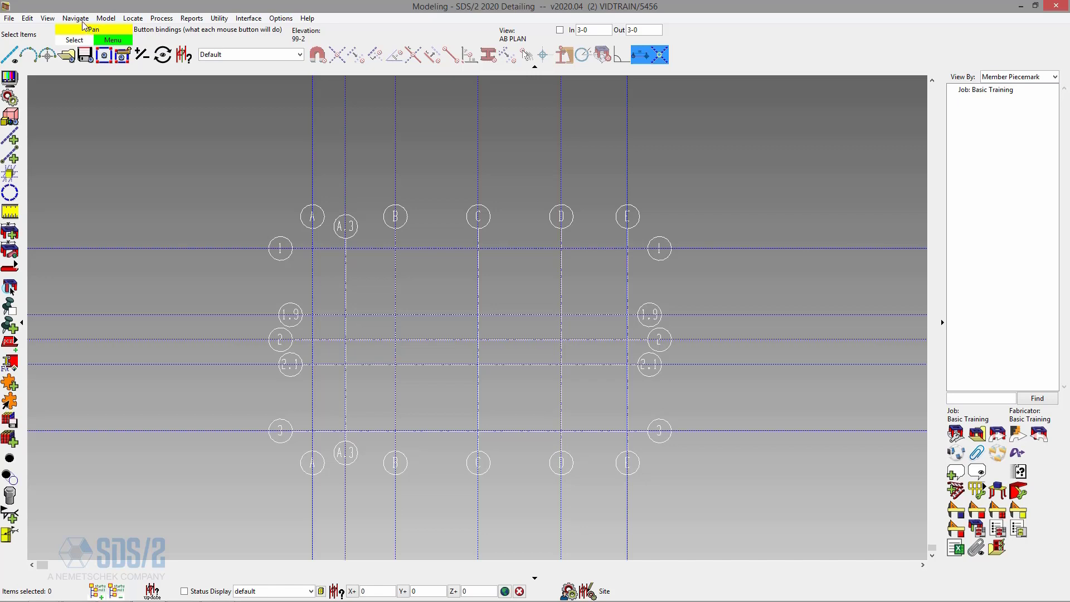
# - Create a plan view at reference elevation 114-6
pyautogui.click(47, 18)
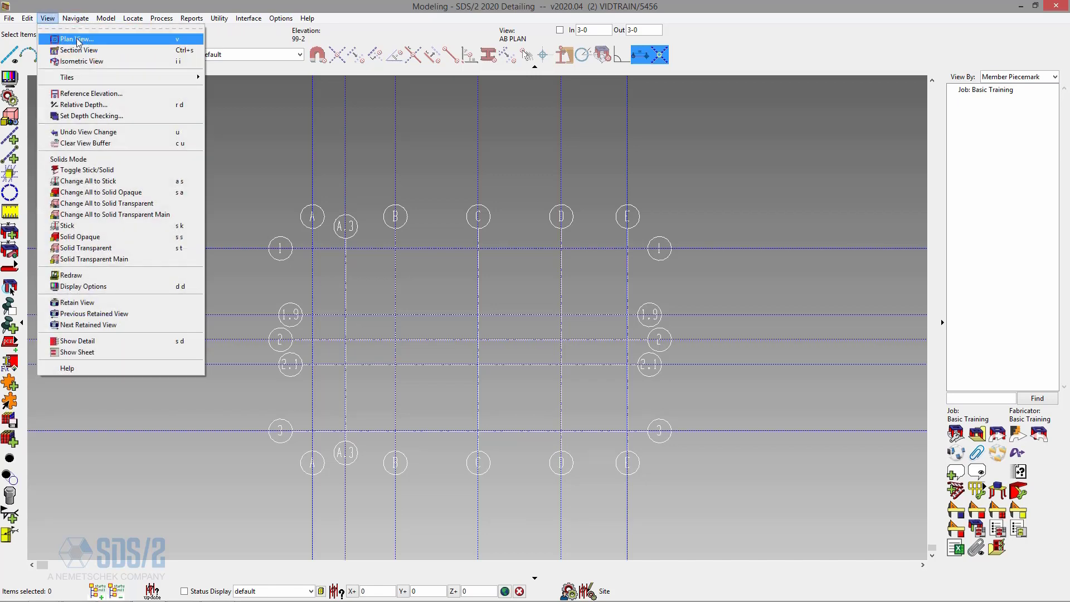
pyautogui.click(177, 43)
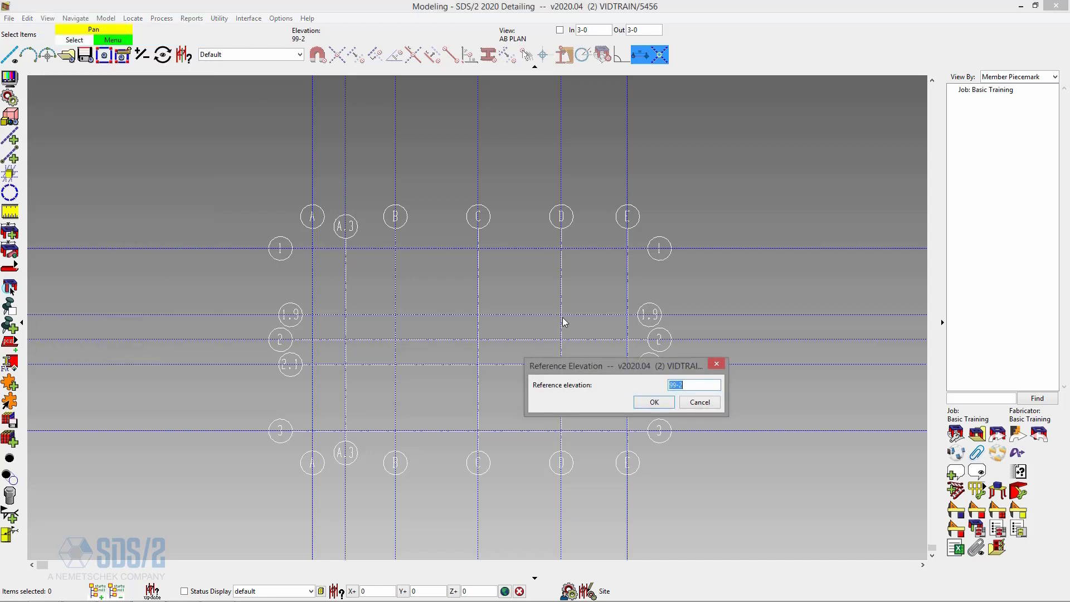
pyautogui.moveTo(601, 366); pyautogui.dragTo(428, 146)
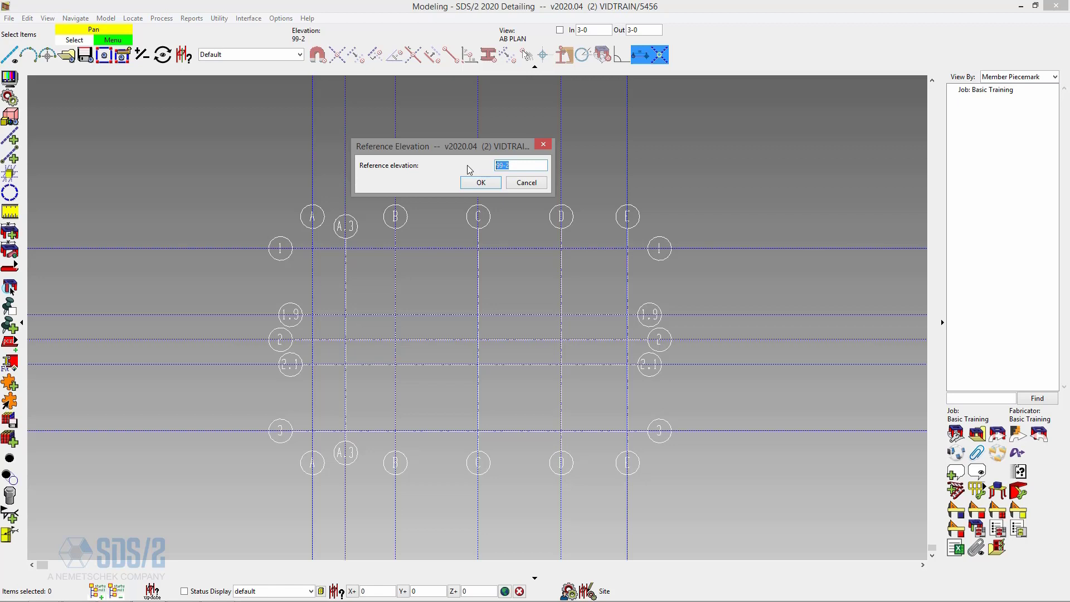
pyautogui.write('114-6')
pyautogui.click(489, 185)
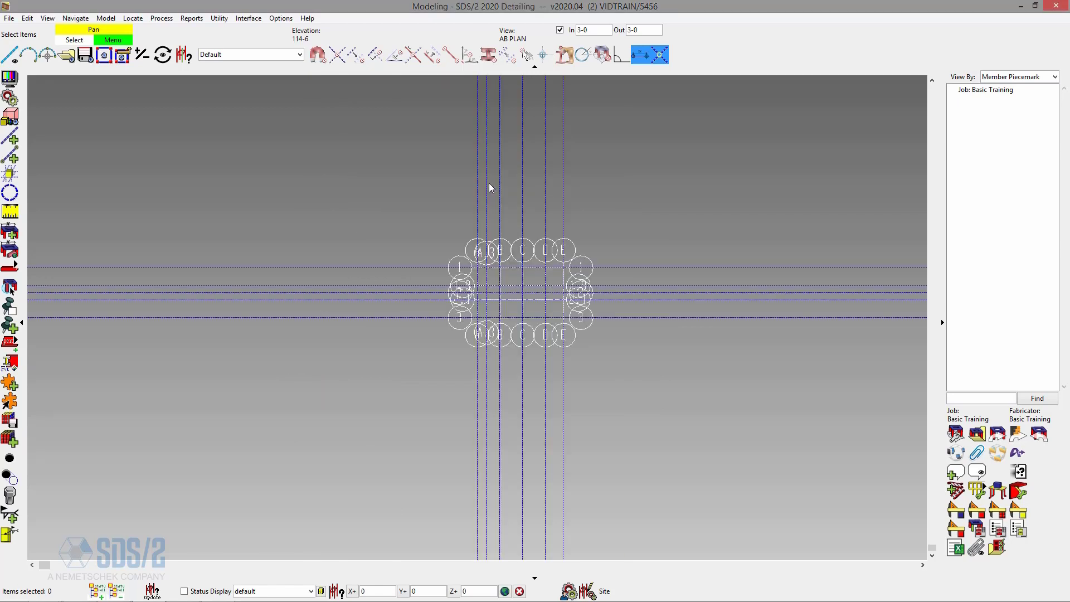
# - Save the 114-6 plan view under the name Second Floor
pyautogui.scroll(5, 552, 276)
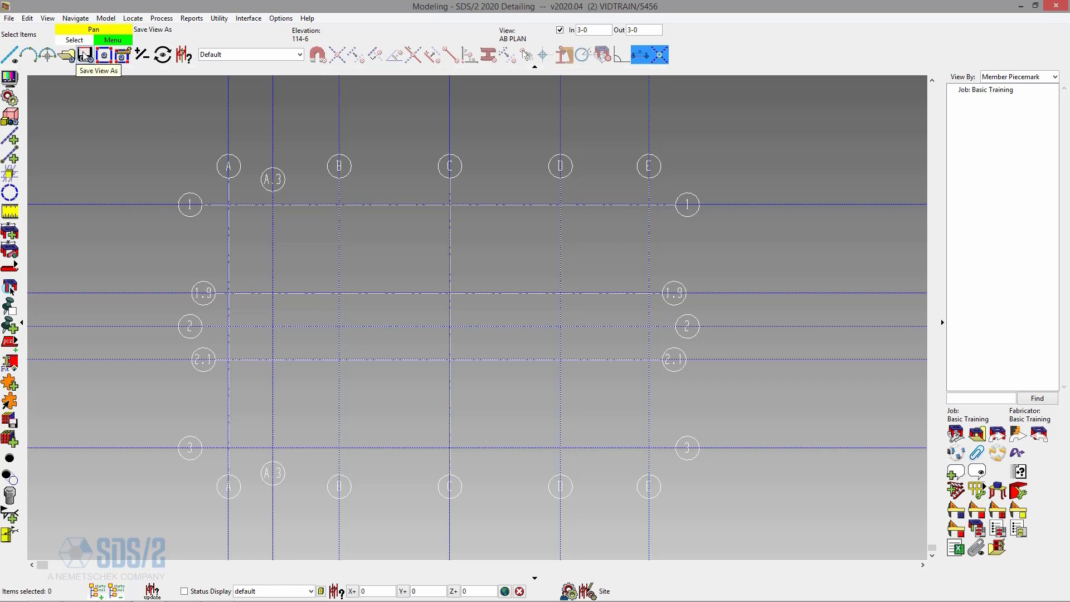
pyautogui.click(8, 18)
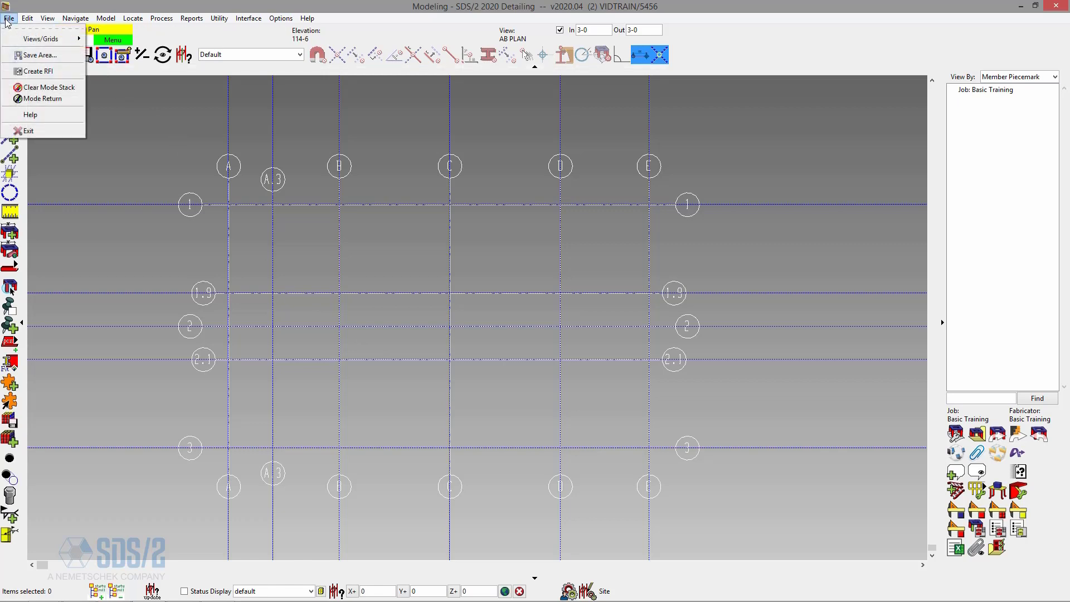
pyautogui.moveTo(33, 39)
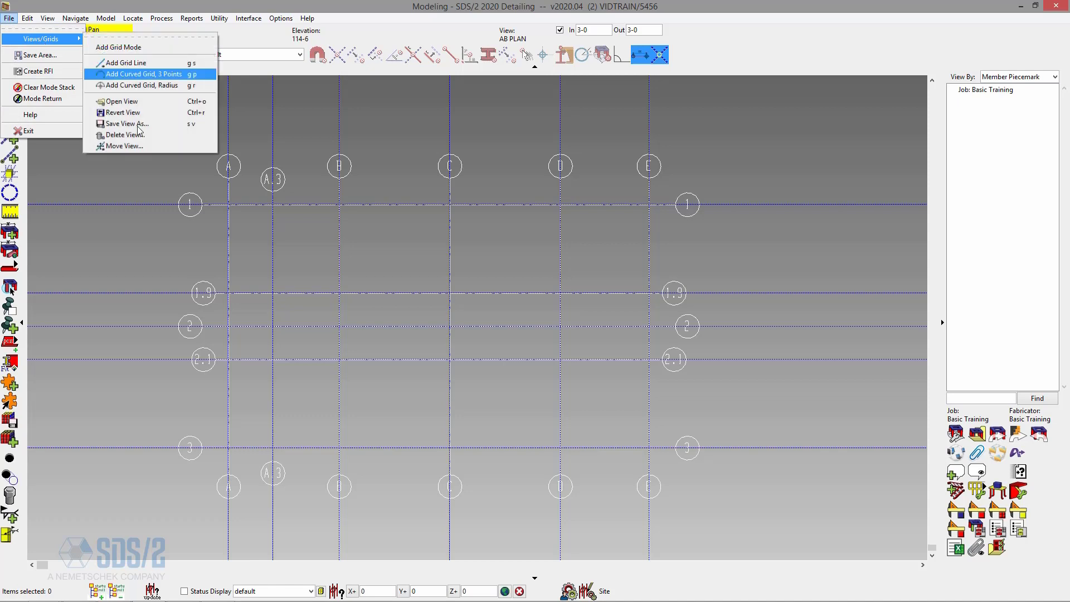
pyautogui.click(157, 126)
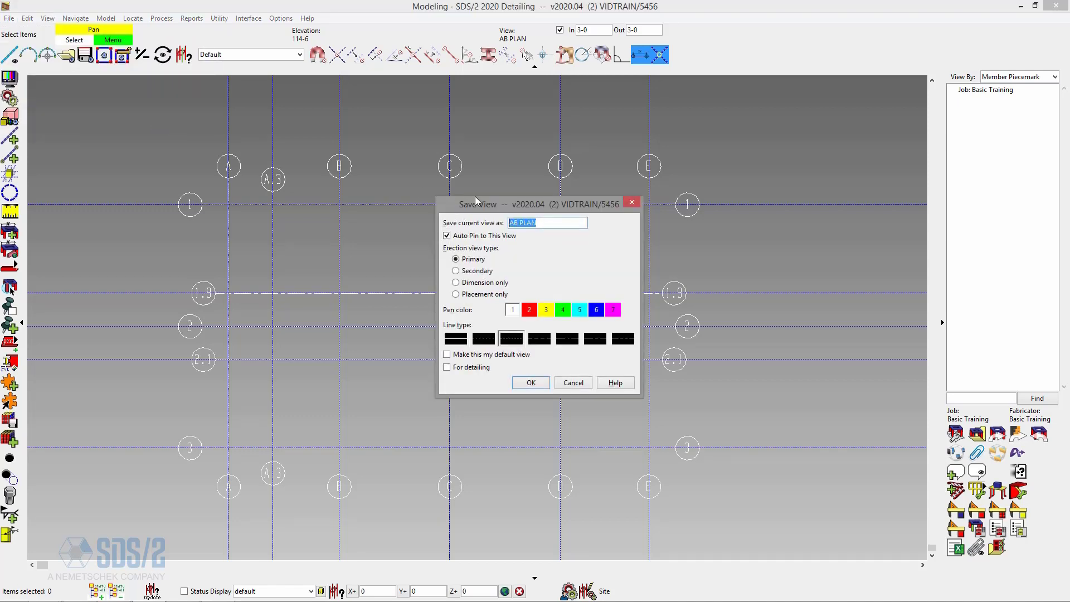
pyautogui.write('Second Floor')
pyautogui.click(531, 384)
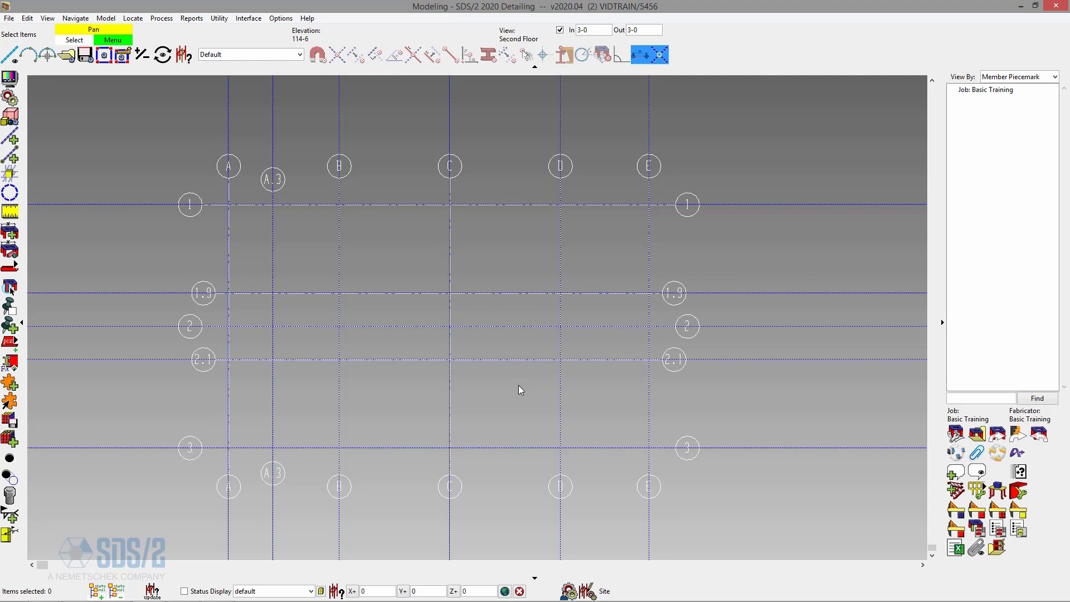
# - Create a plan view at reference elevation 126-0 and save it as Roof Plan
pyautogui.click(103, 55)
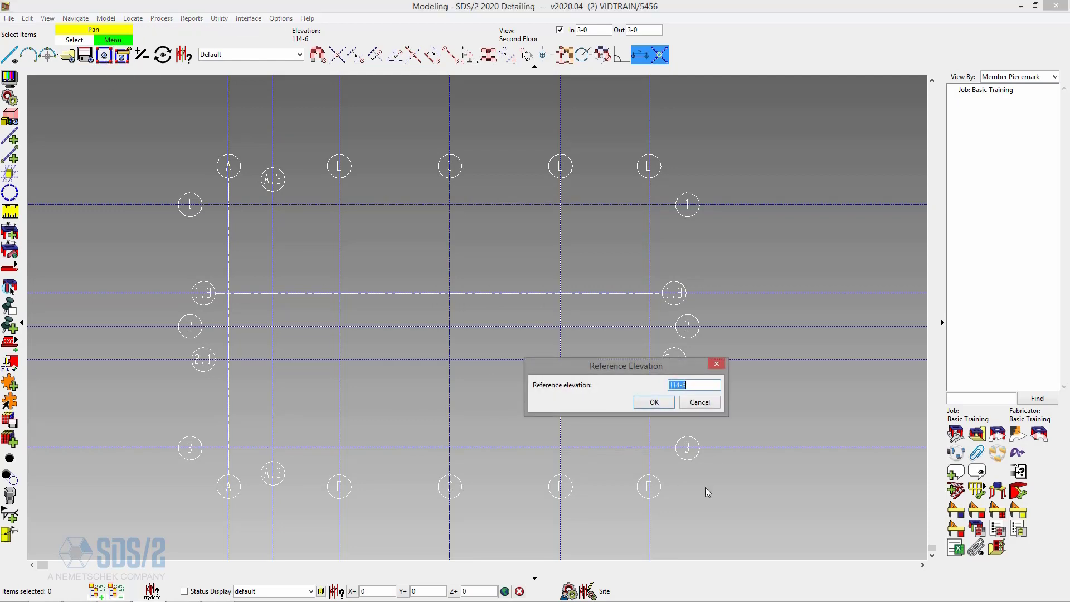
pyautogui.write('126-0')
pyautogui.click(654, 402)
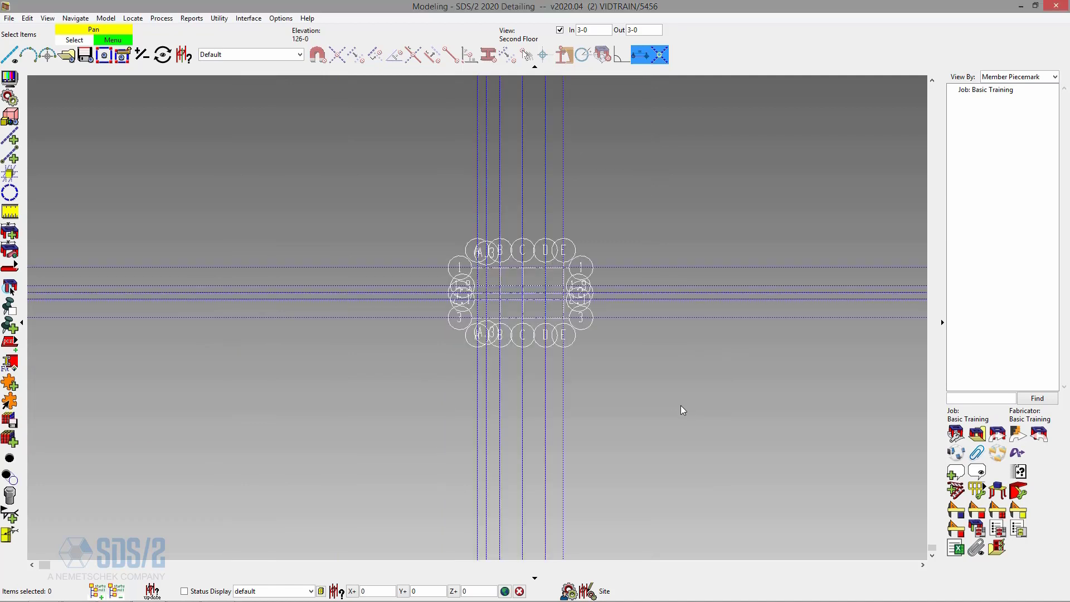
pyautogui.click(85, 55)
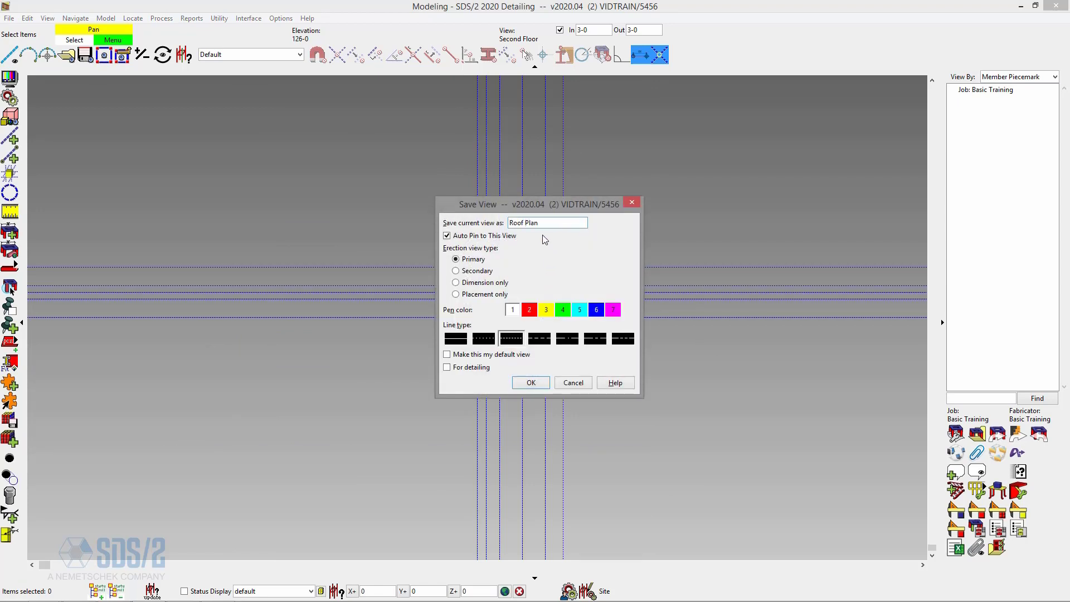
pyautogui.click(531, 382)
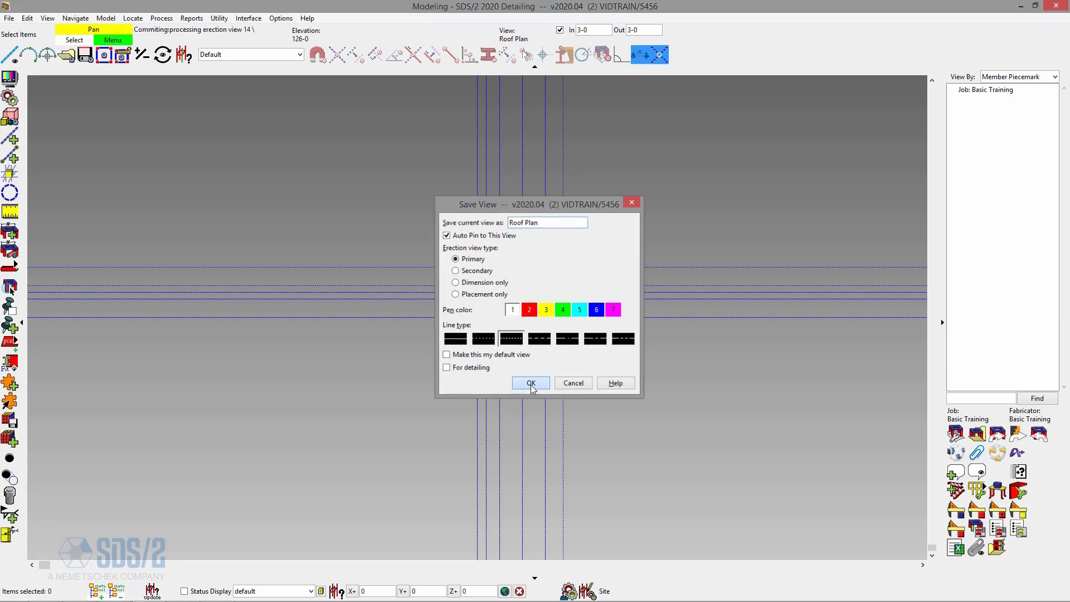
pyautogui.scroll(5, 550, 301)
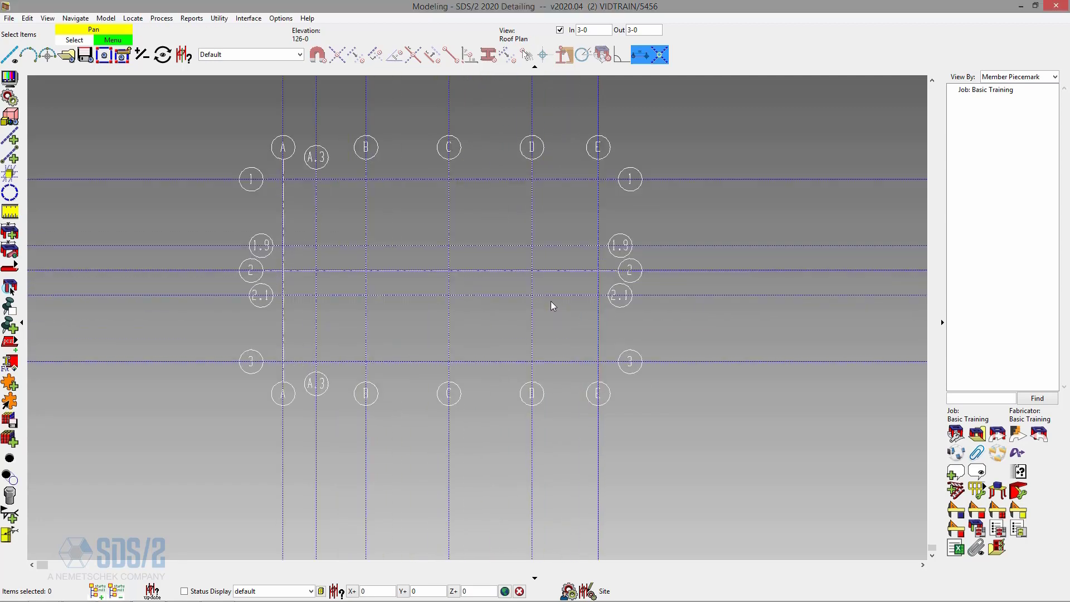
# - Open the elevation view along grid line D to check the plan levels
pyautogui.scroll(-1, 733, 402)
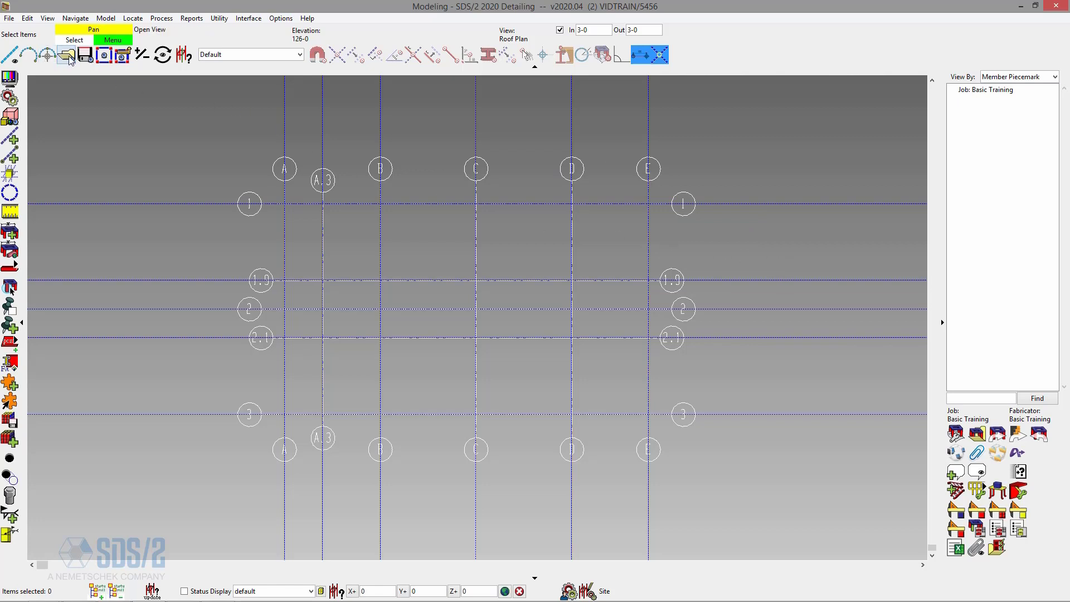
pyautogui.click(6, 19)
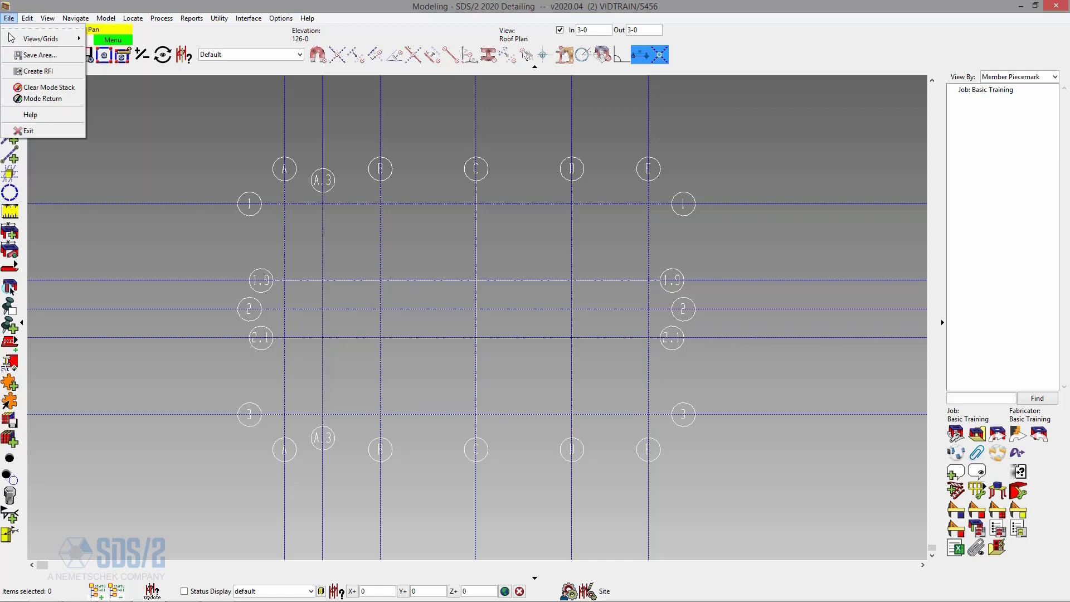
pyautogui.moveTo(11, 43)
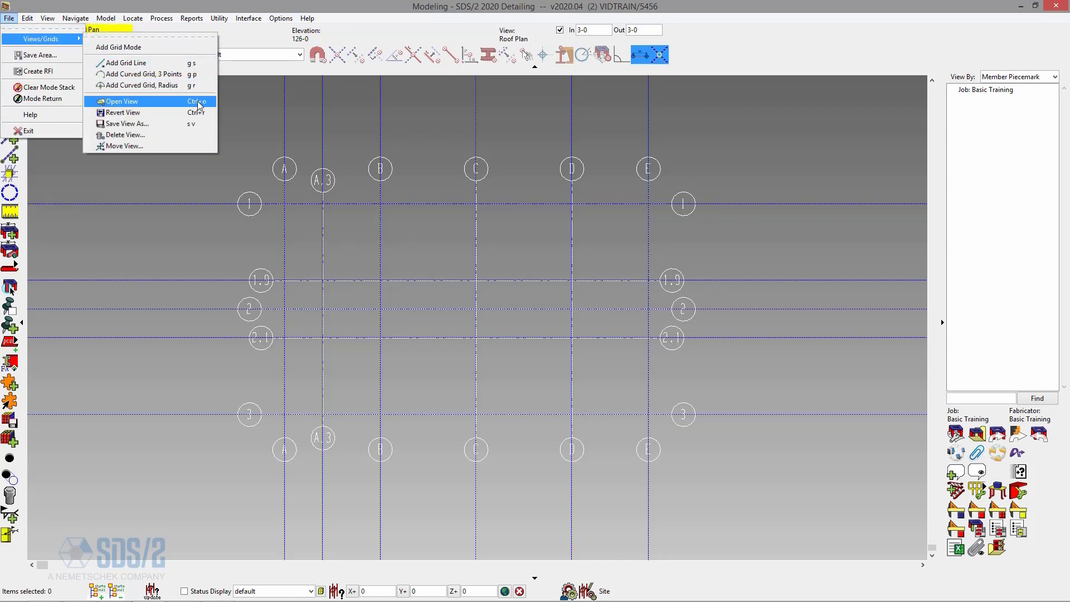
pyautogui.click(417, 116)
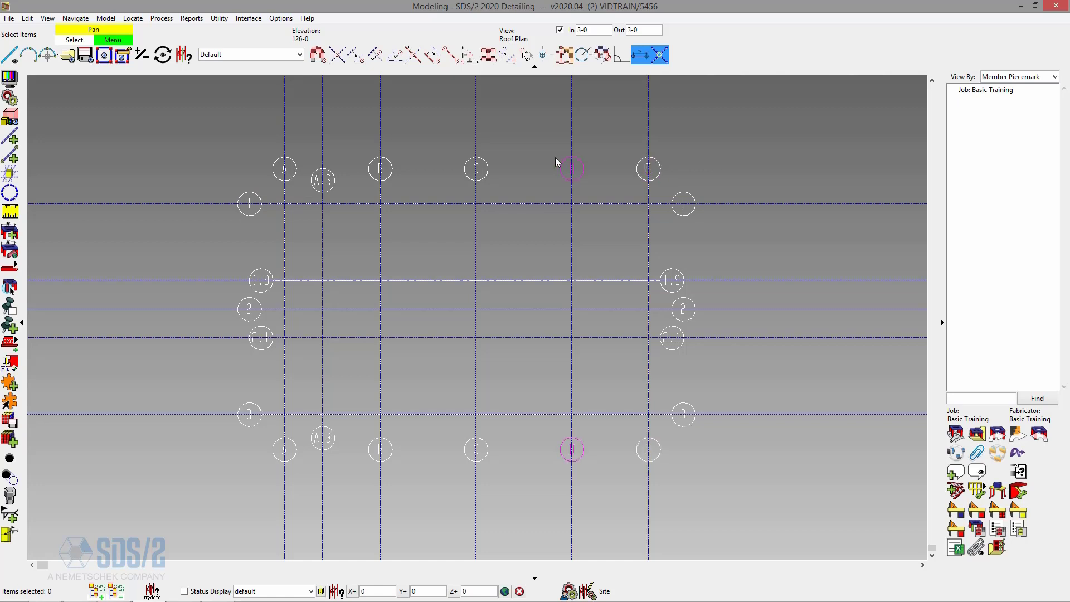
pyautogui.click(573, 166)
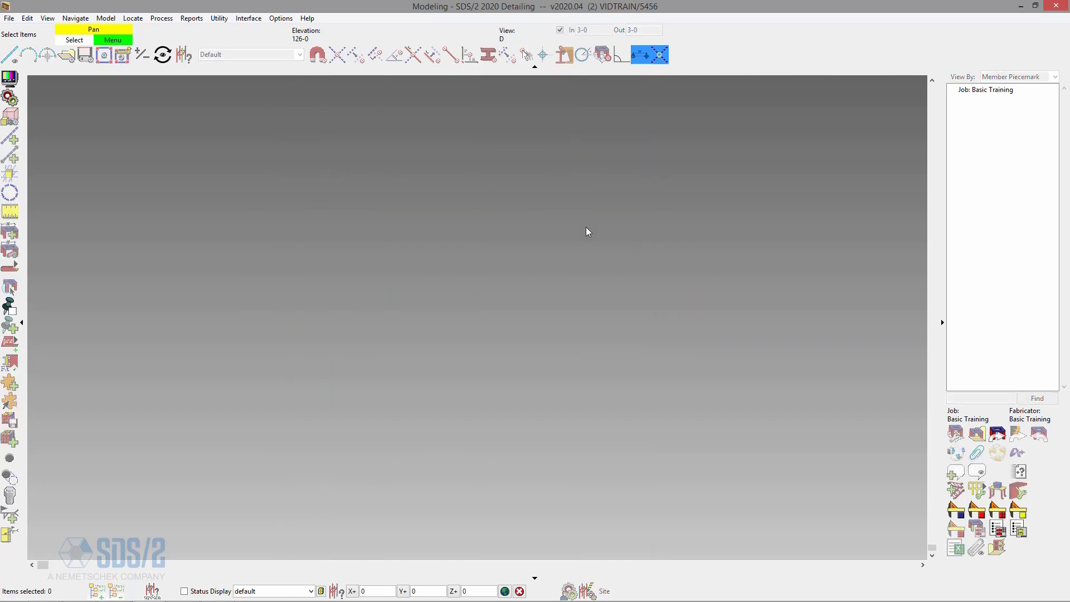
pyautogui.scroll(5, 529, 307)
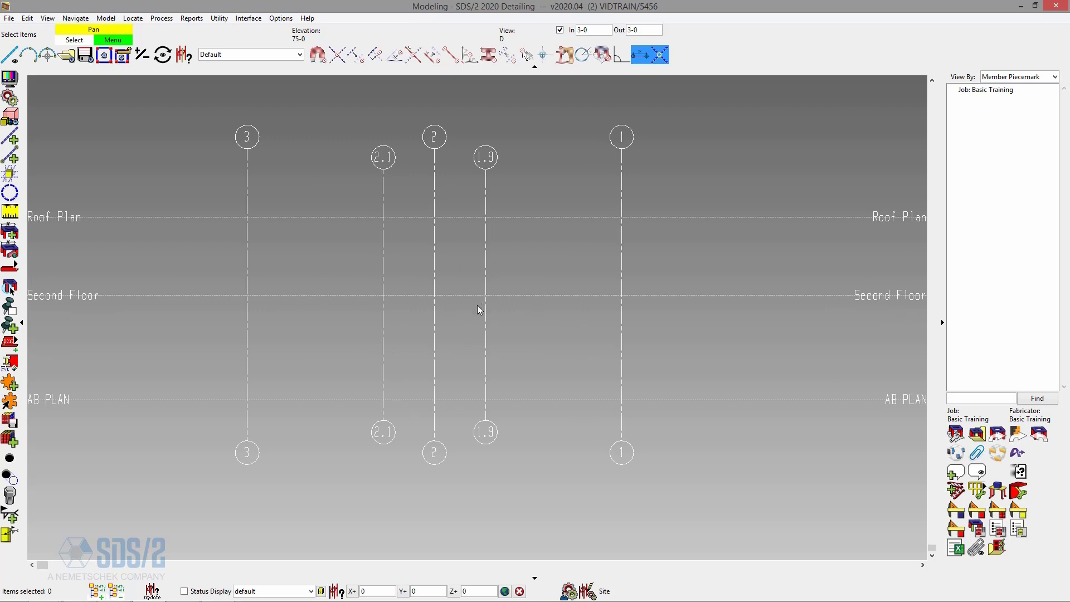
# - Open the AB PLAN view from the grid D elevation and set the selection filter to Grid Lines
pyautogui.doubleClick(52, 400)
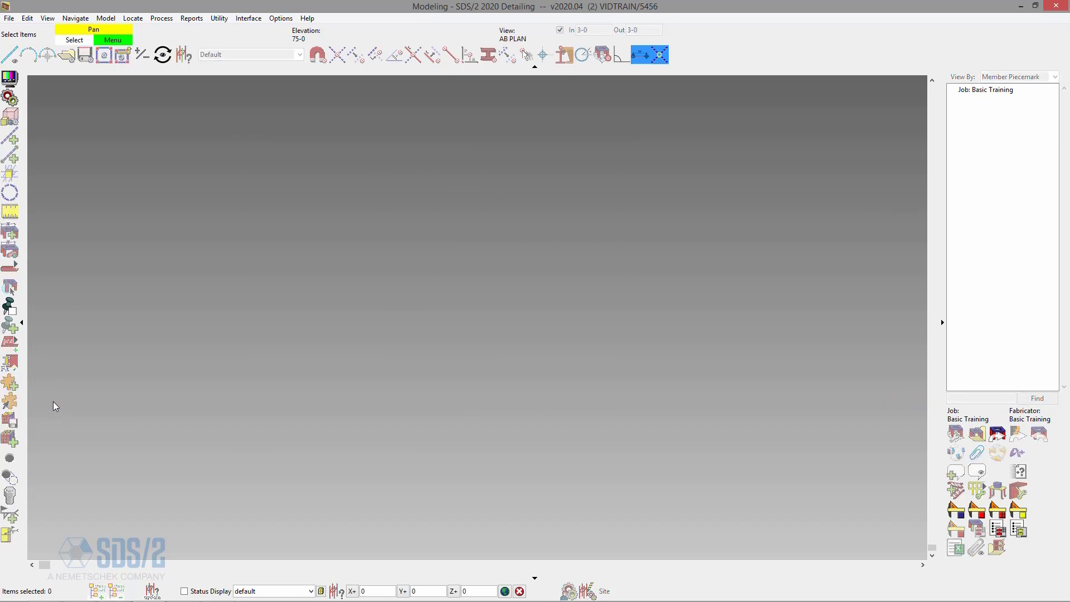
pyautogui.scroll(3, 523, 301)
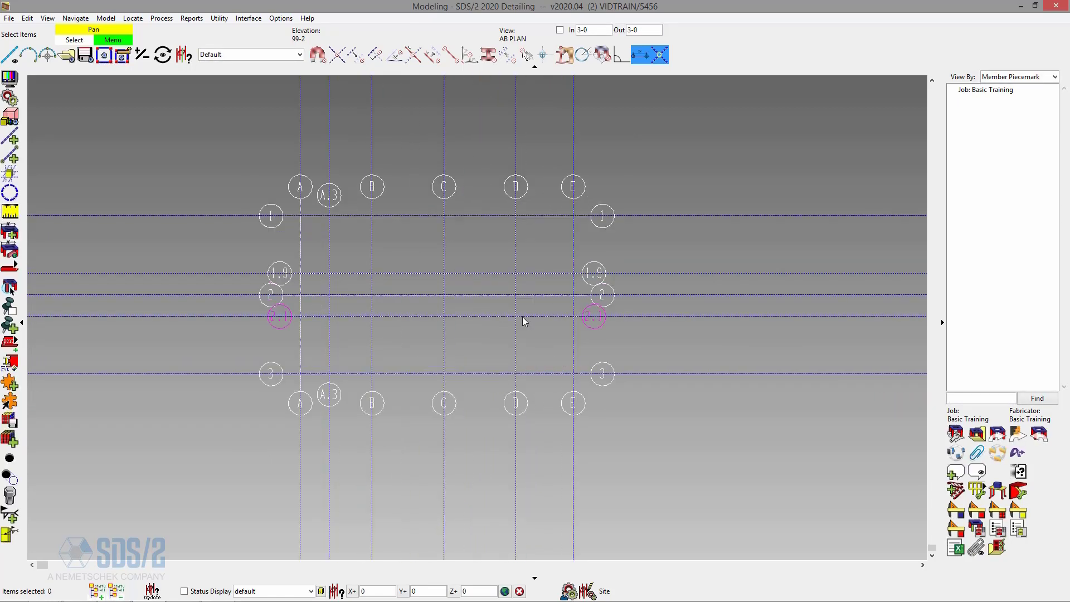
pyautogui.scroll(-1, 609, 336)
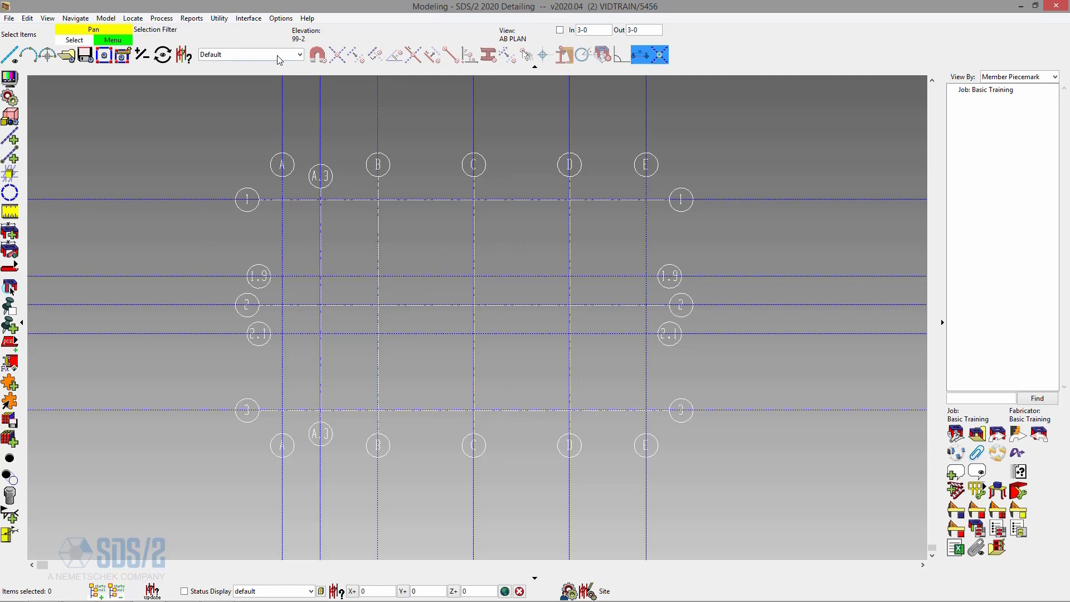
pyautogui.click(258, 55)
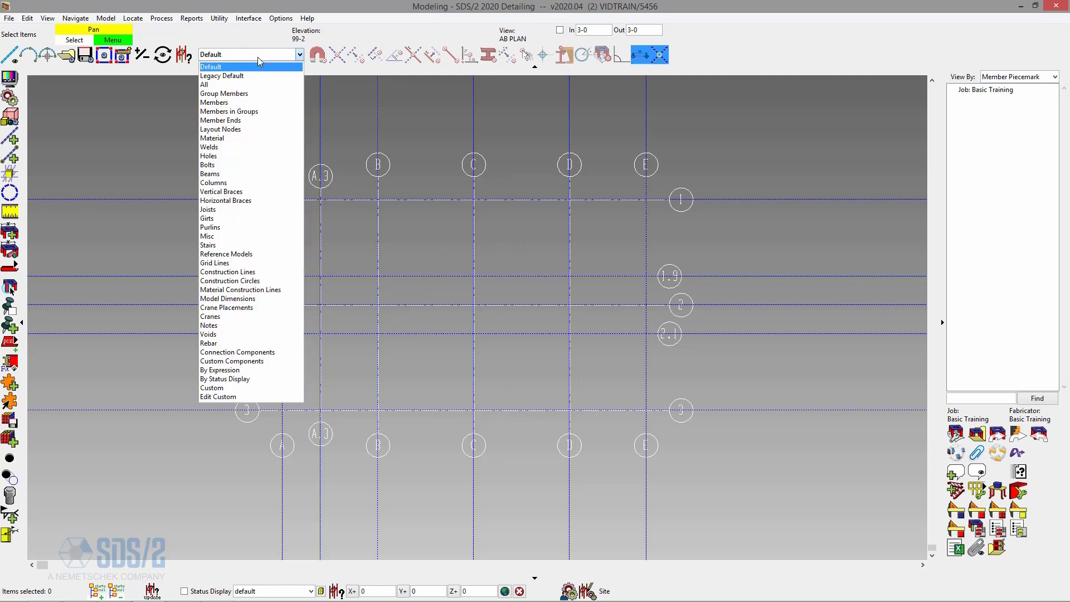
pyautogui.click(224, 263)
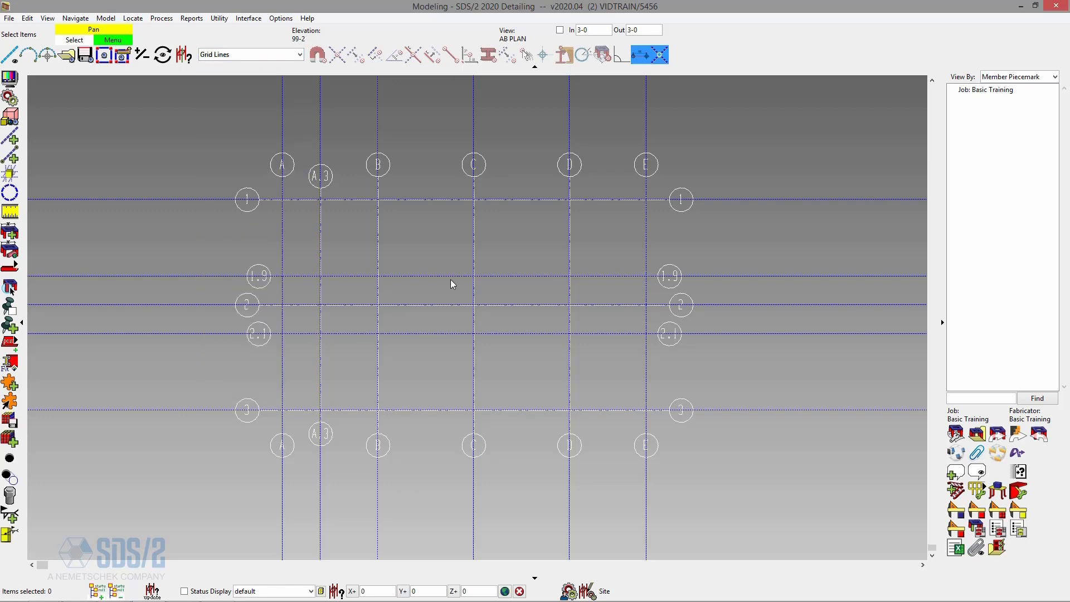
# - Turn off the Finite option of grid line C
pyautogui.doubleClick(473, 245)
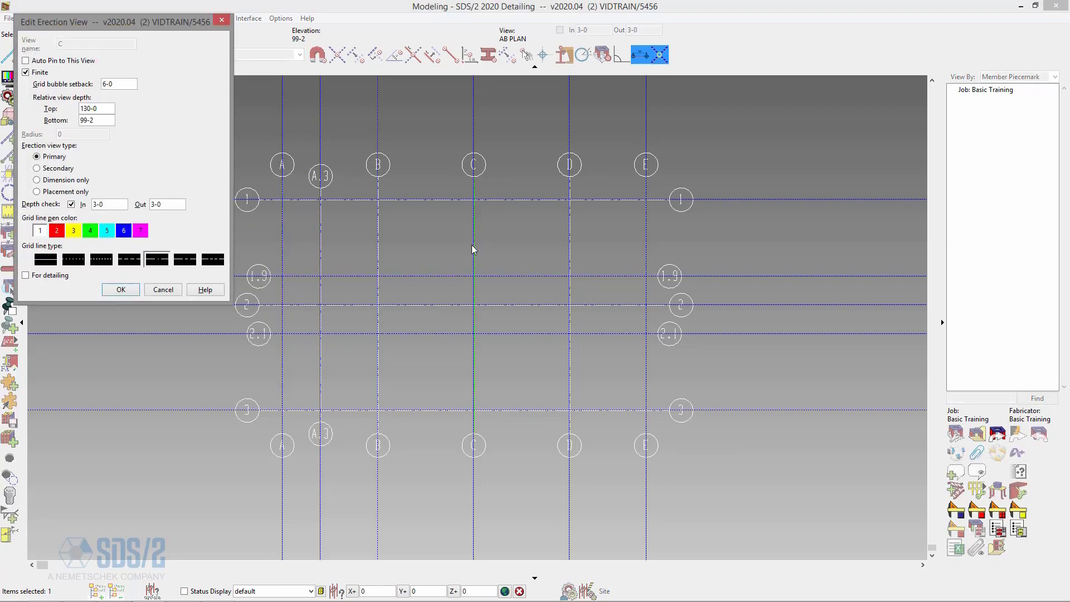
pyautogui.click(28, 73)
pyautogui.click(129, 290)
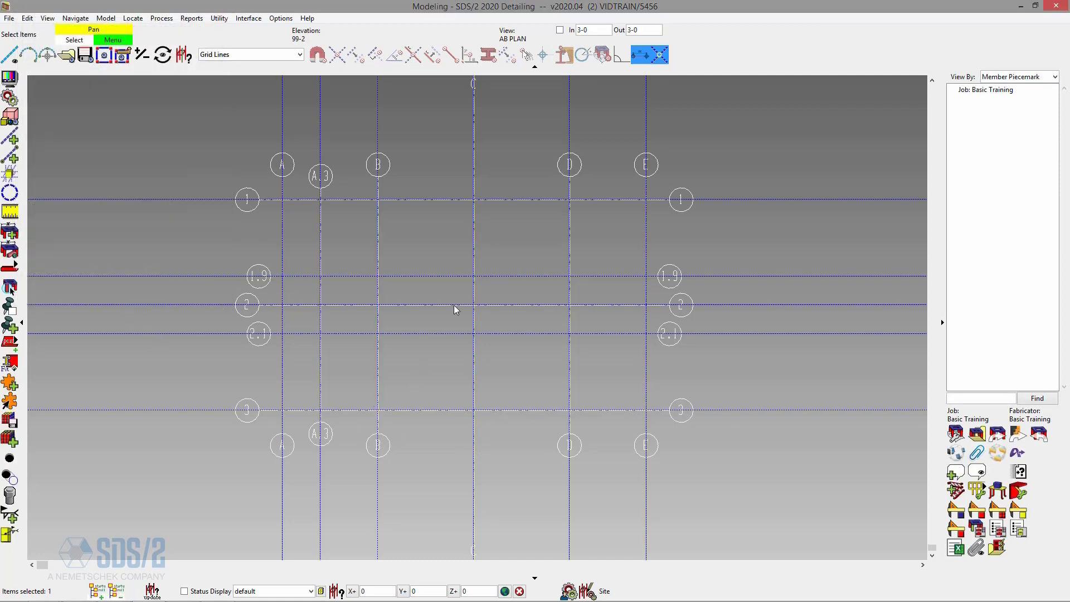
pyautogui.scroll(-1, 462, 432)
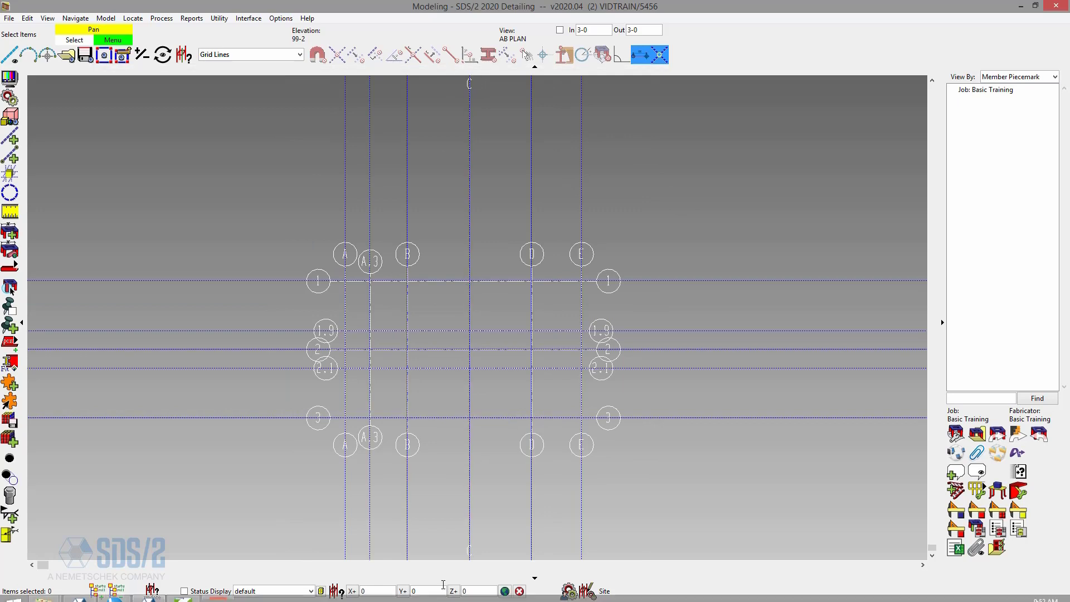
pyautogui.scroll(2, 479, 385)
# - Make grid line C finite again, with a relative view depth of 130-0 at the top and 99-2 at the bottom
pyautogui.doubleClick(462, 396)
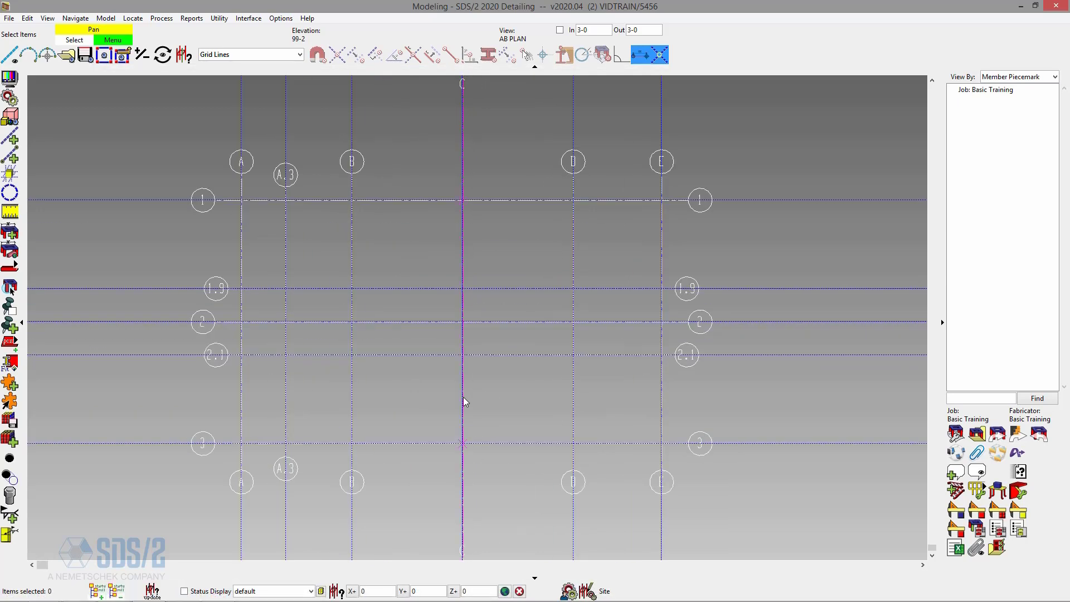
pyautogui.click(41, 73)
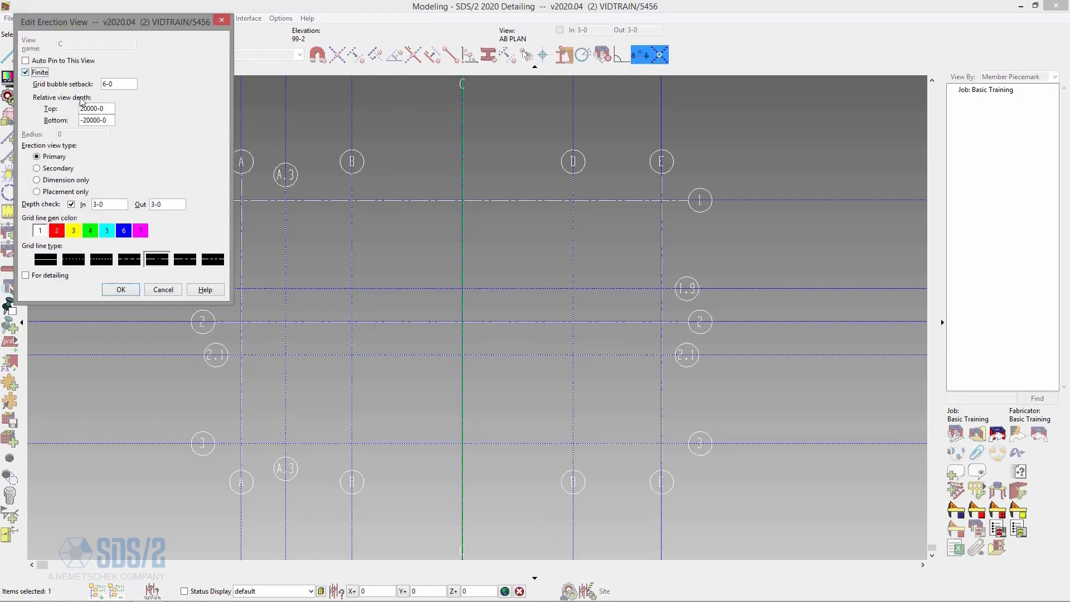
pyautogui.moveTo(108, 109); pyautogui.dragTo(80, 108)
pyautogui.write('130')
pyautogui.press('Tab')
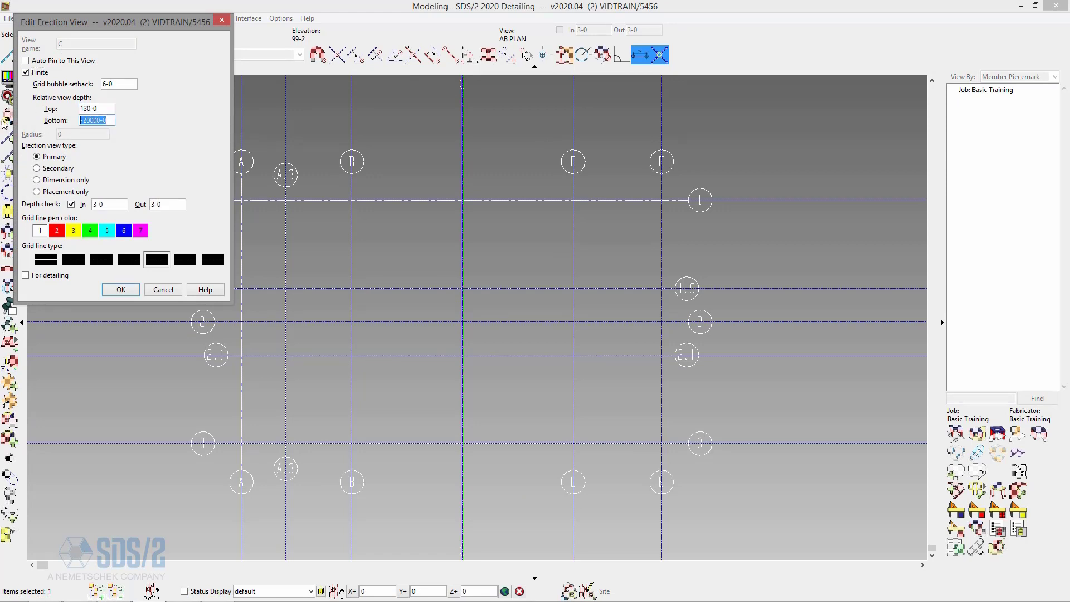
pyautogui.write('99-2')
pyautogui.click(120, 289)
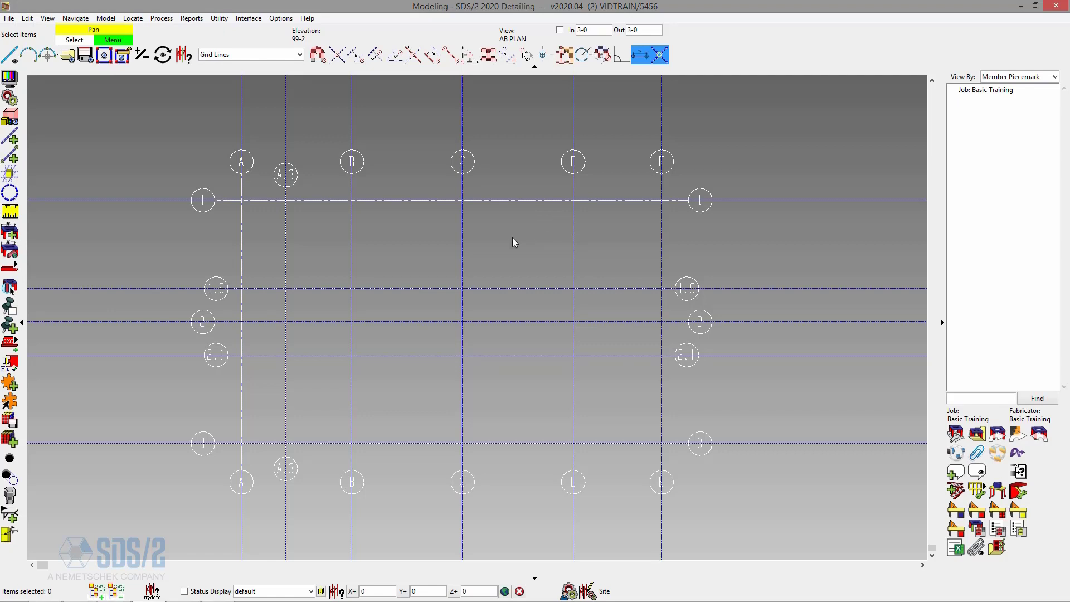
# - Add a three-point curved grid line named TEST through D/3, D/1 and a point on line 2 beyond grid E, radius about 90-0
pyautogui.scroll(-5, 225, 245)
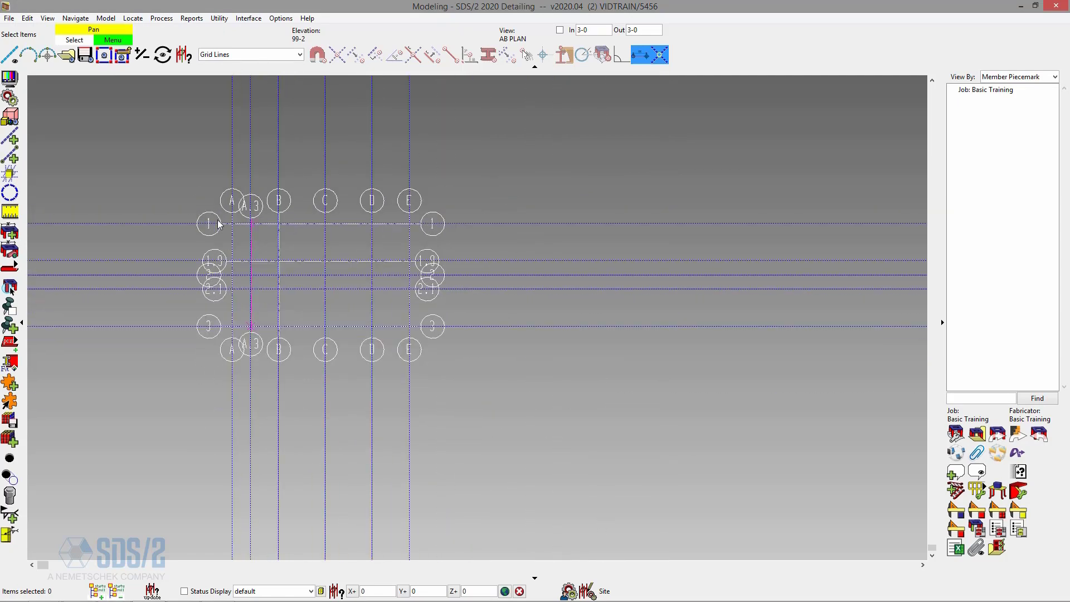
pyautogui.click(48, 56)
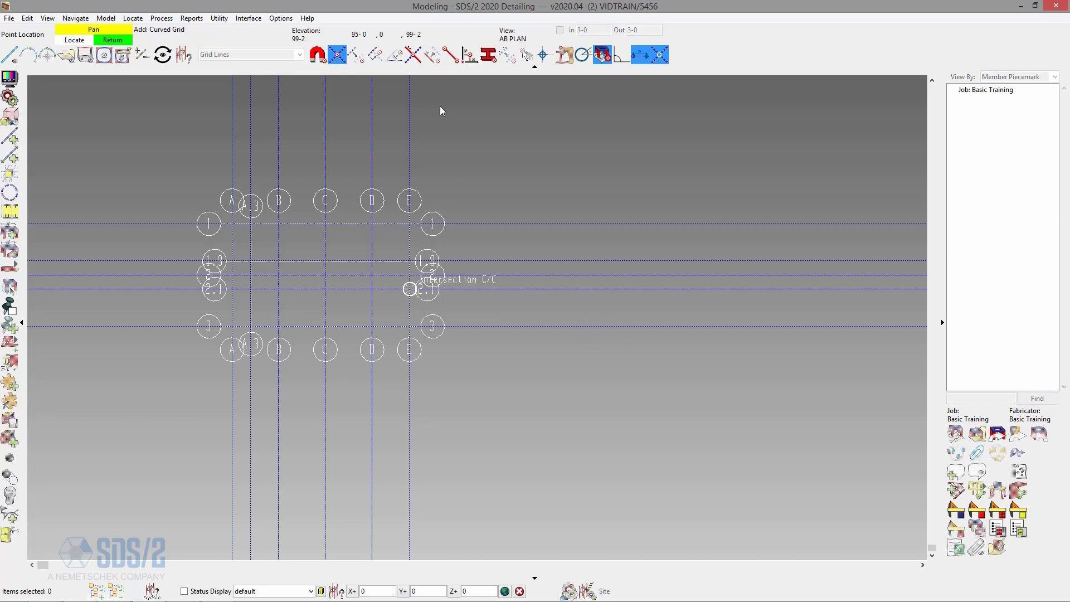
pyautogui.click(373, 327)
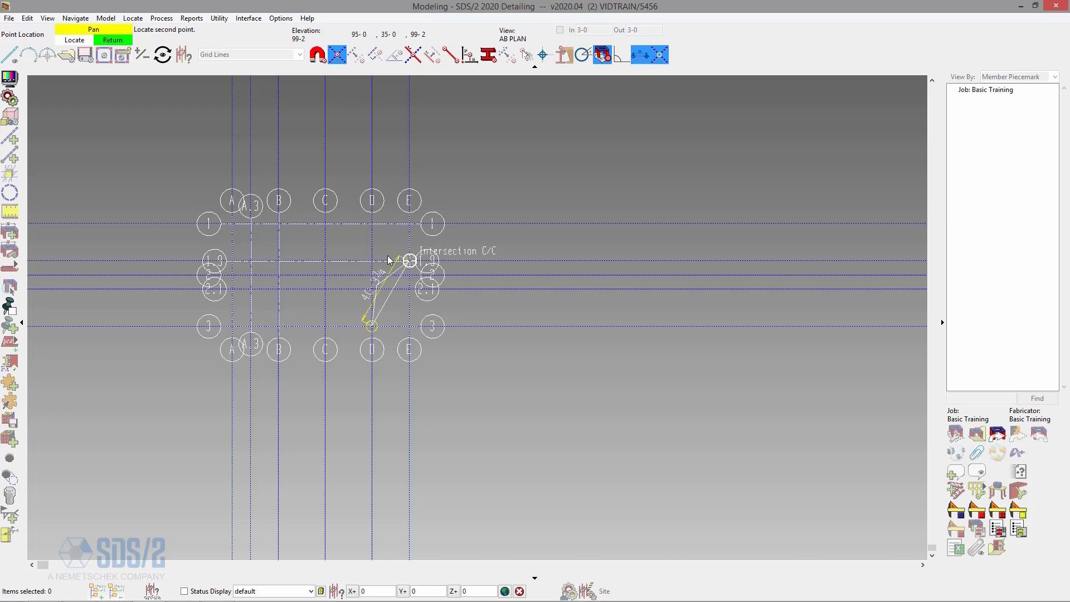
pyautogui.click(373, 223)
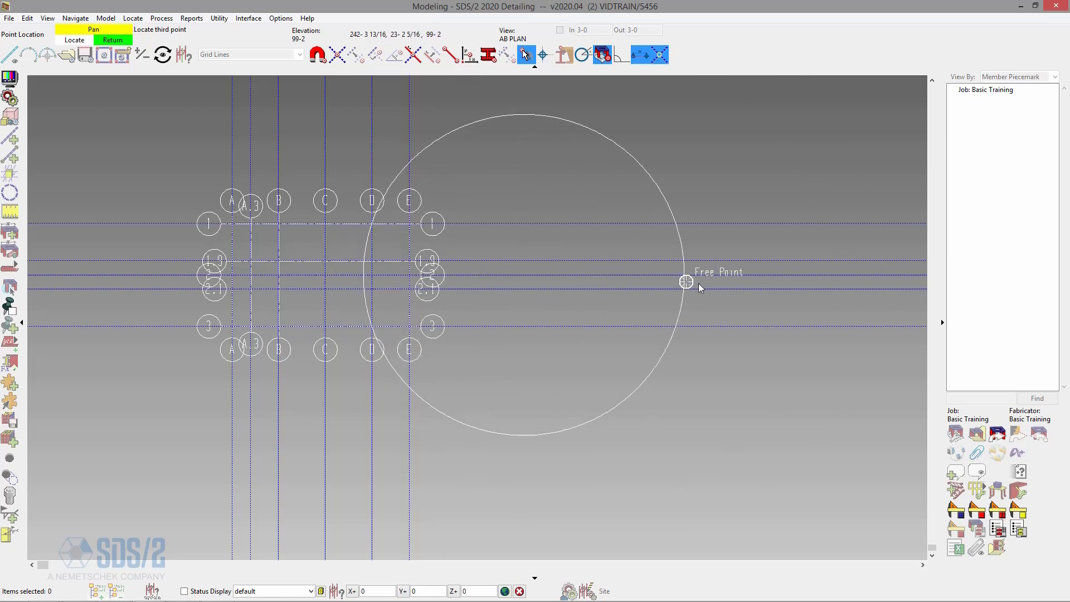
pyautogui.click(699, 275)
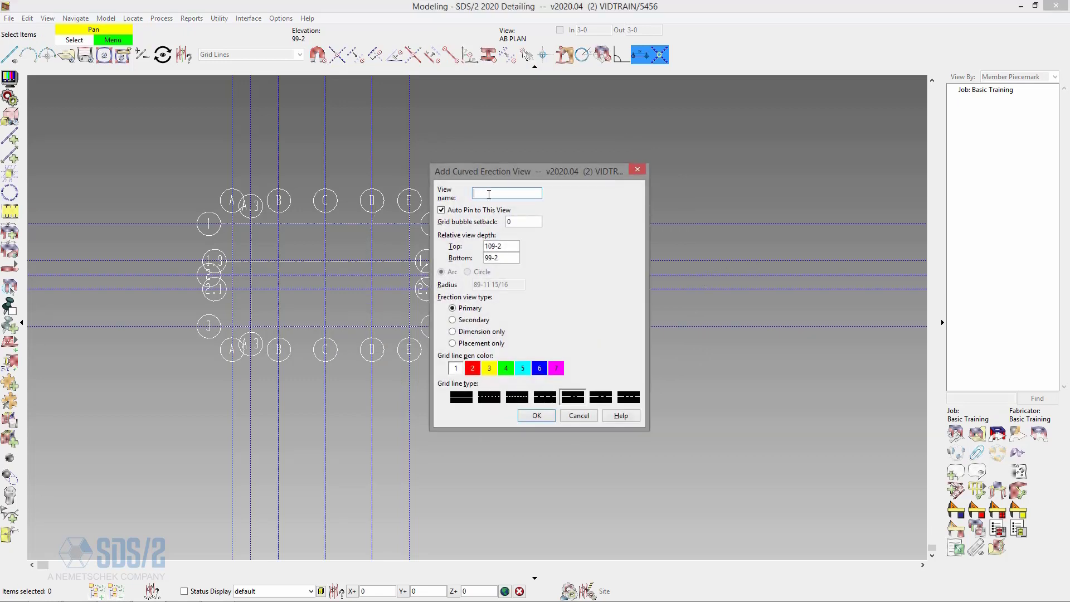
pyautogui.write('TEST')
pyautogui.click(525, 221)
pyautogui.click(546, 416)
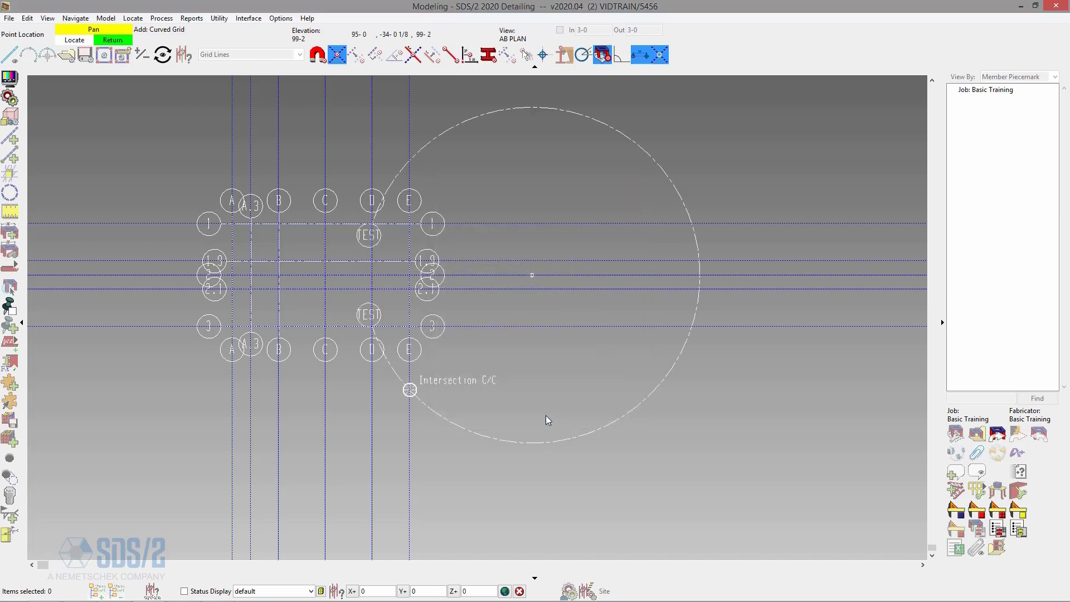
pyautogui.rightClick(496, 367)
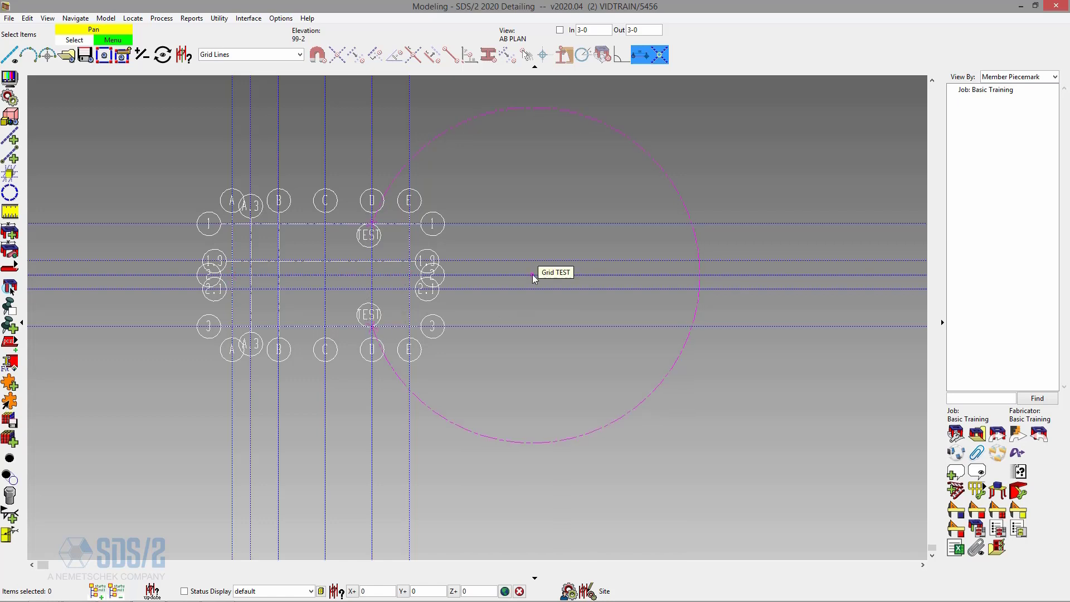
# - Turn off the display of the center of curved grid lines
pyautogui.scroll(3, 532, 274)
pyautogui.scroll(-2, 530, 273)
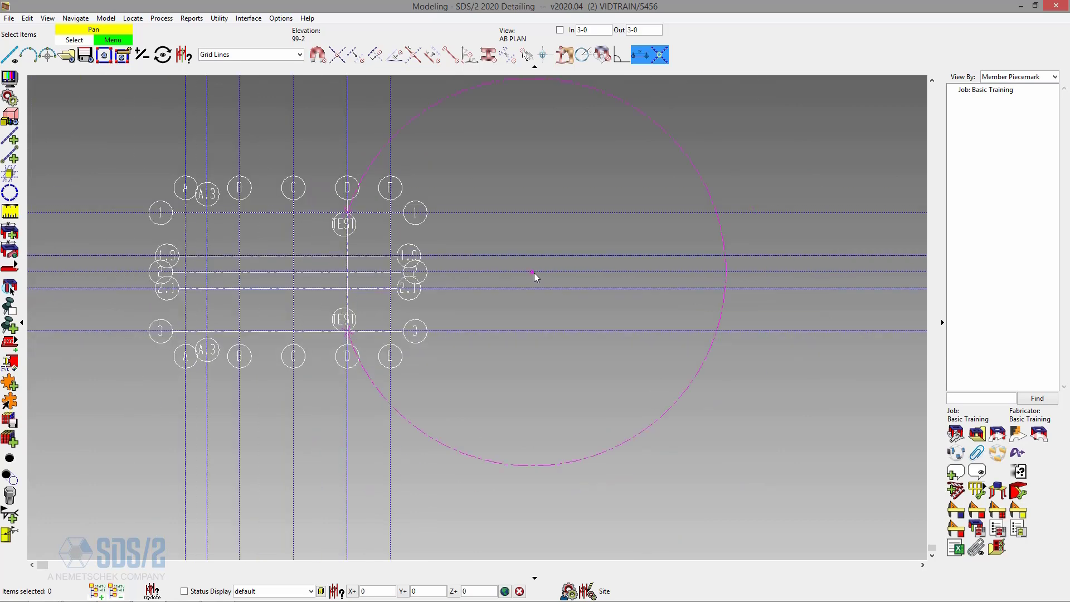
pyautogui.click(8, 79)
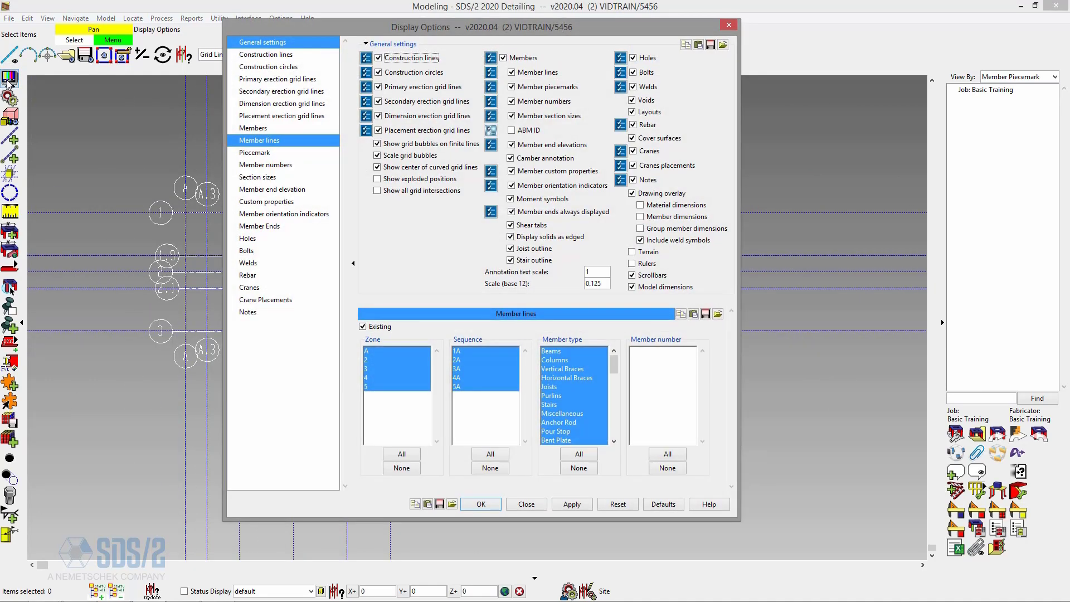
pyautogui.click(427, 169)
pyautogui.click(489, 504)
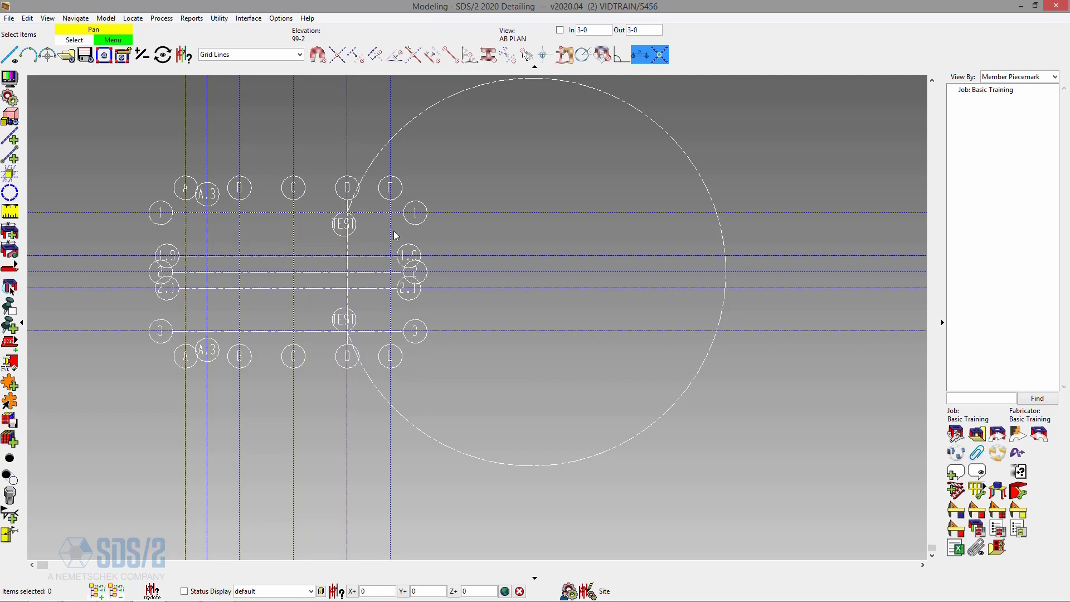
# - Add circular grid TEST2 with radius 30-0, centered where the TEST arc crosses line 2.1, and place its bubble on line 3
pyautogui.click(49, 58)
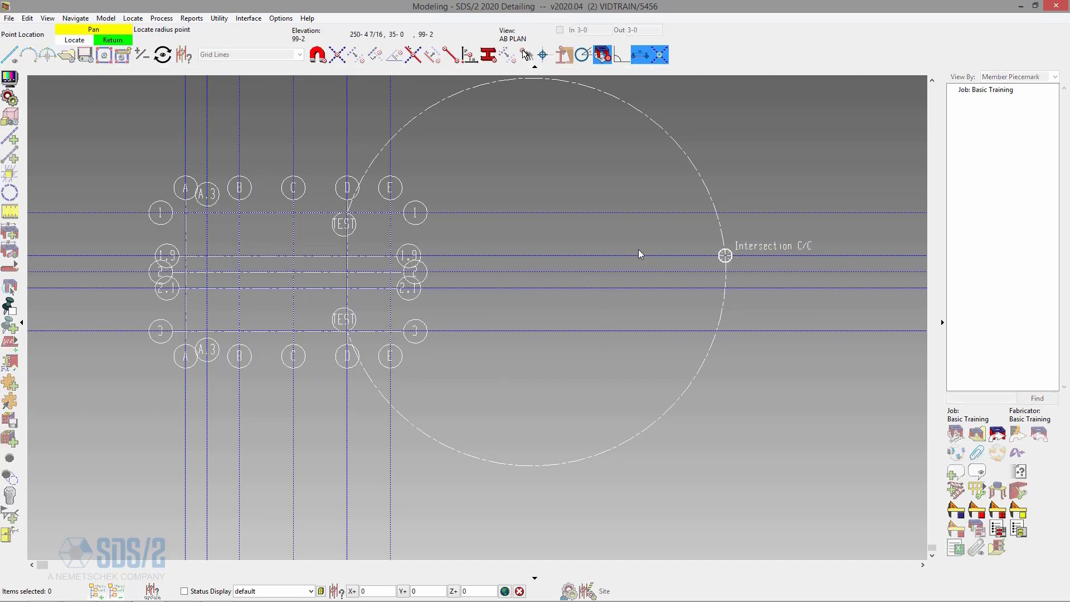
pyautogui.click(724, 288)
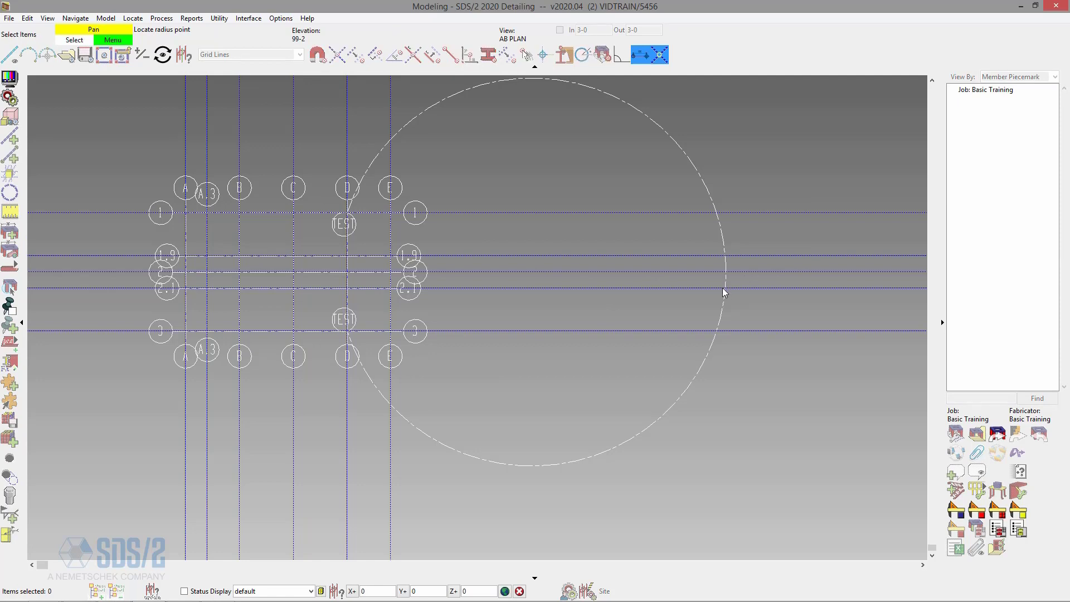
pyautogui.moveTo(545, 171); pyautogui.dragTo(555, 145)
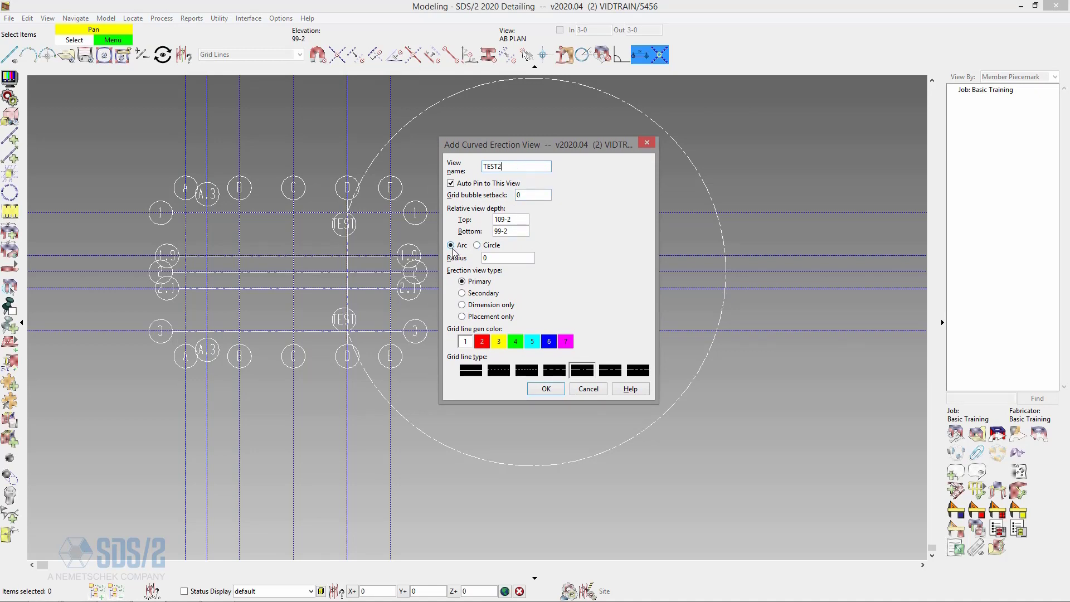
pyautogui.click(500, 259)
pyautogui.write('30-0')
pyautogui.click(482, 247)
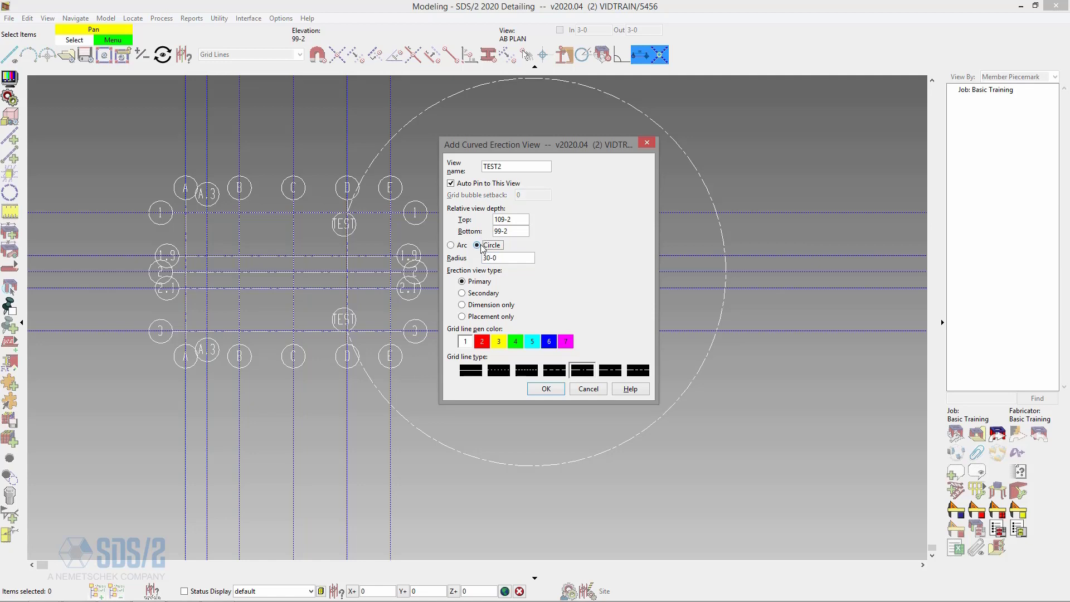
pyautogui.click(546, 390)
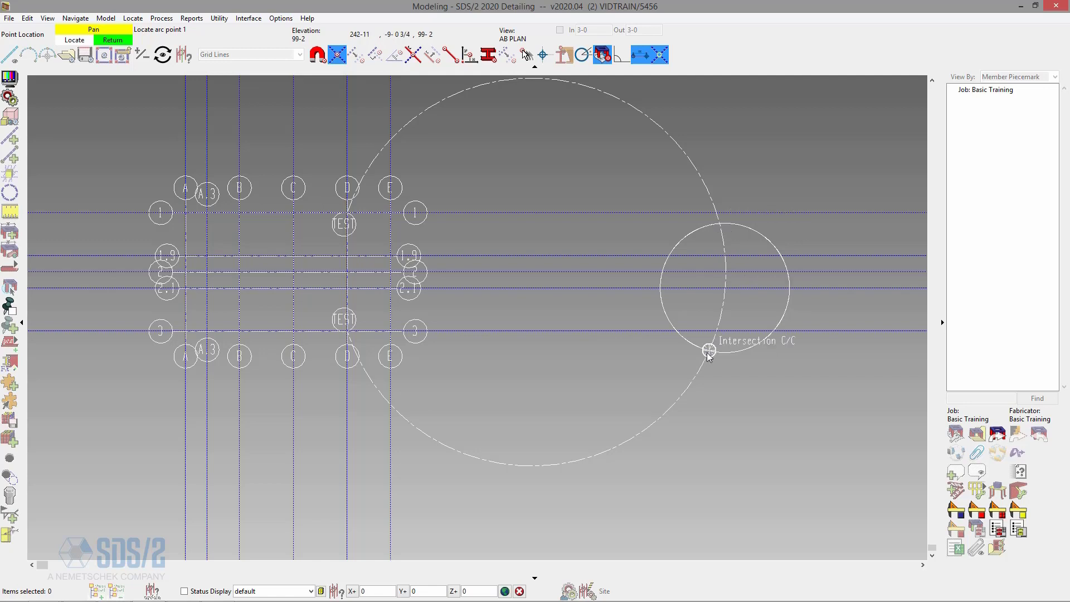
pyautogui.click(677, 331)
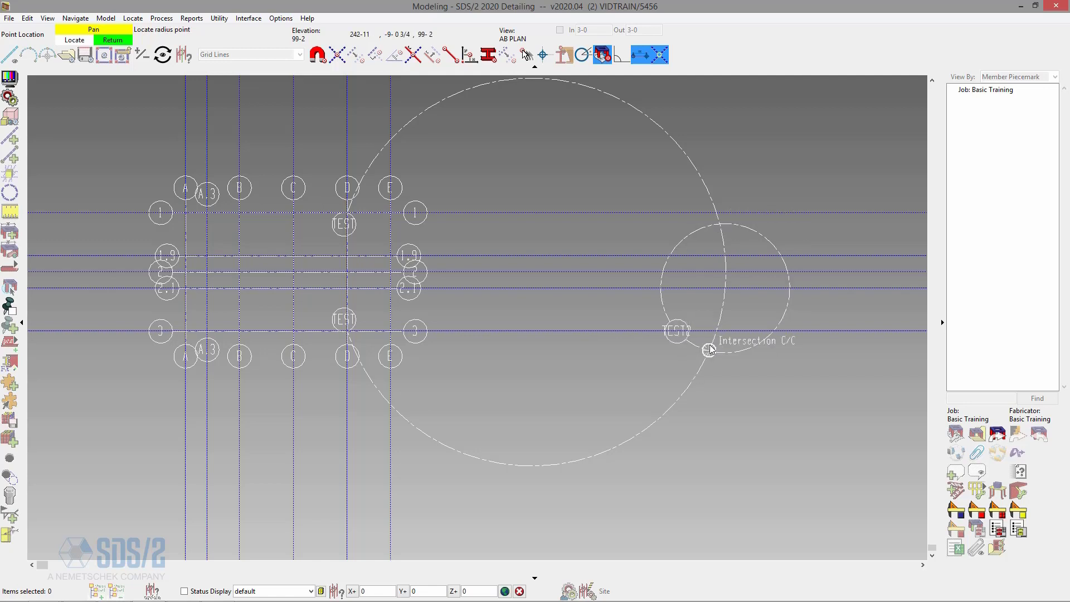
pyautogui.scroll(1, 676, 329)
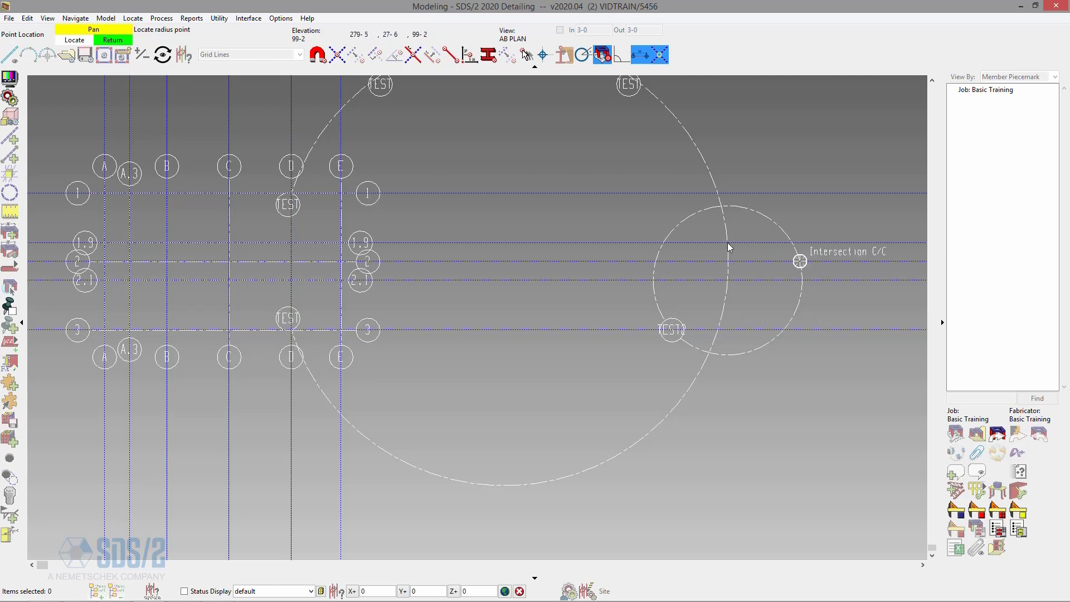
# - Add curved arc grid TEST3 by radius, centered where the TEST arc crosses line 1.9, with both ends on line 3
pyautogui.click(724, 270)
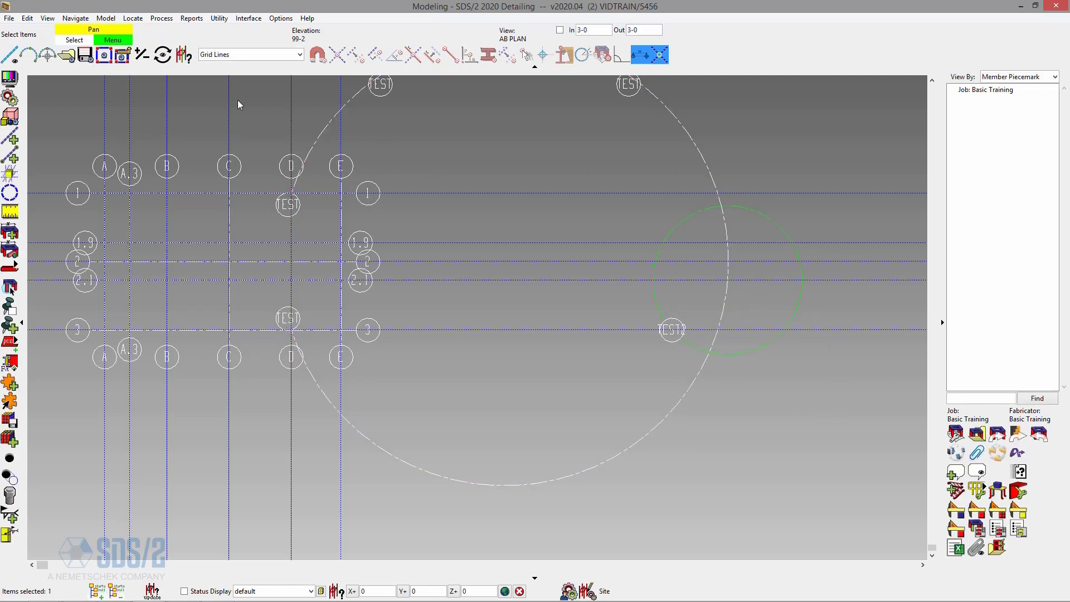
pyautogui.click(47, 54)
pyautogui.click(337, 54)
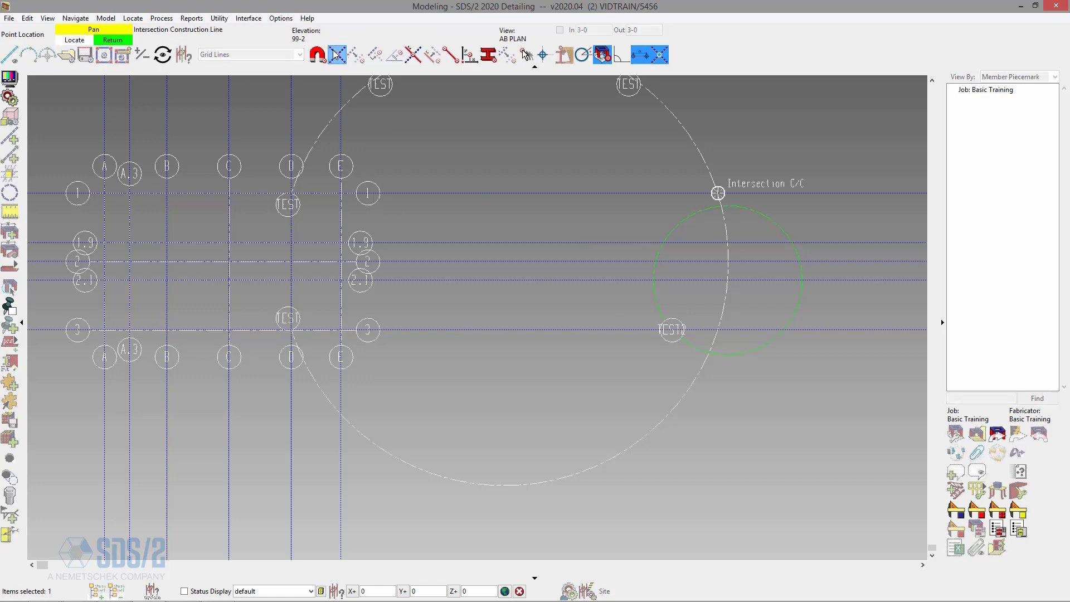
pyautogui.click(718, 192)
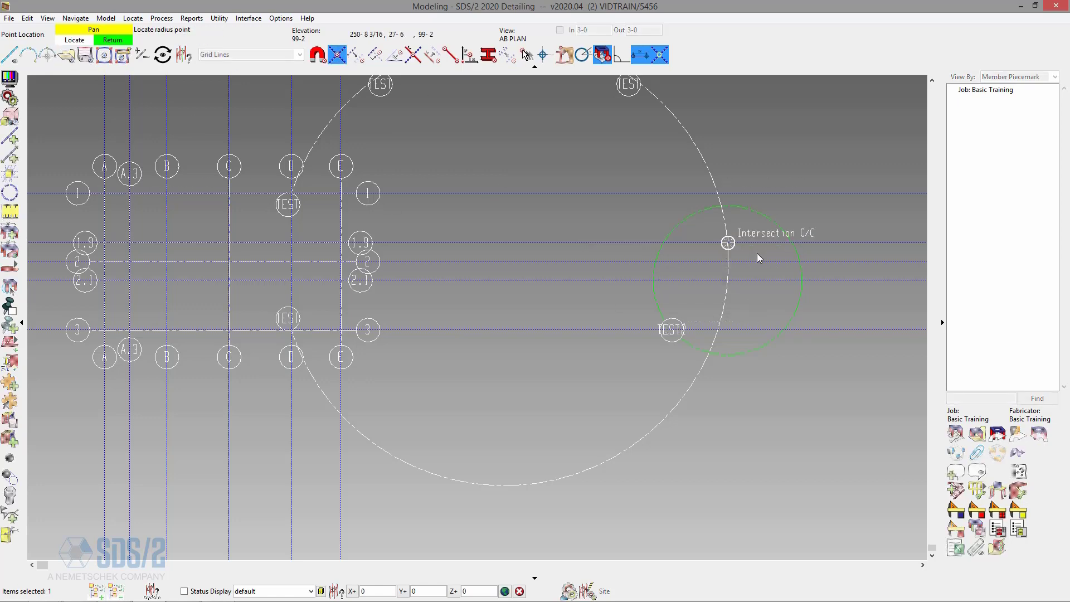
pyautogui.click(727, 242)
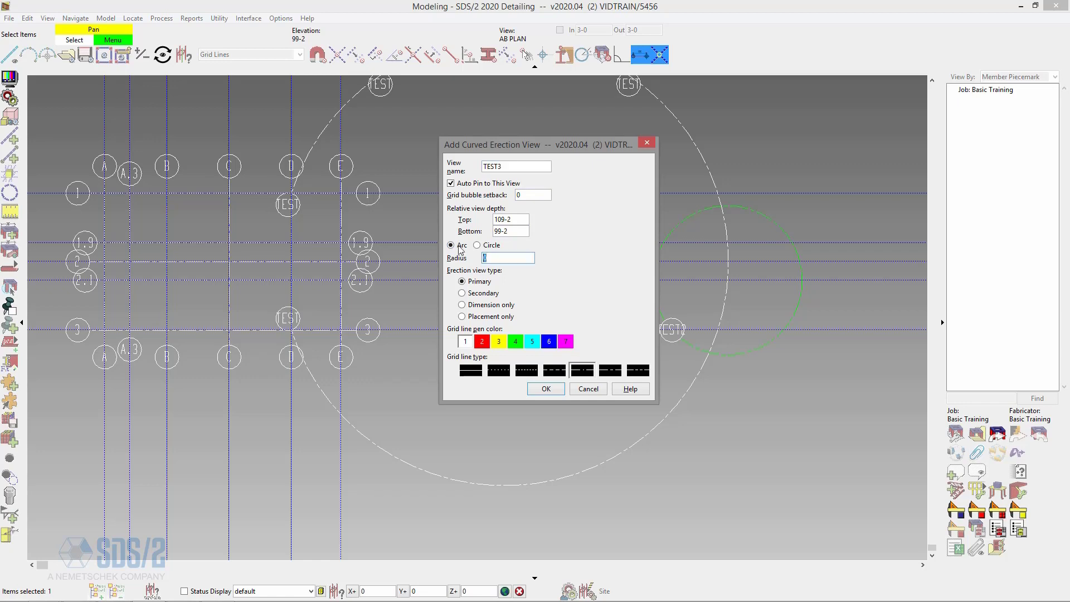
pyautogui.click(484, 258)
pyautogui.click(558, 389)
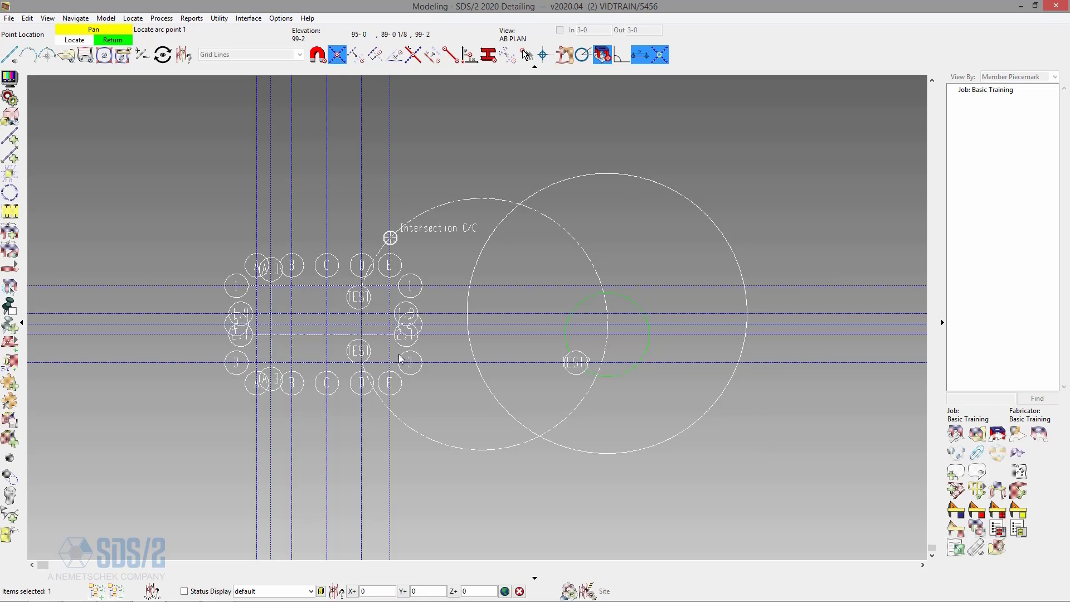
pyautogui.scroll(-1, 492, 252)
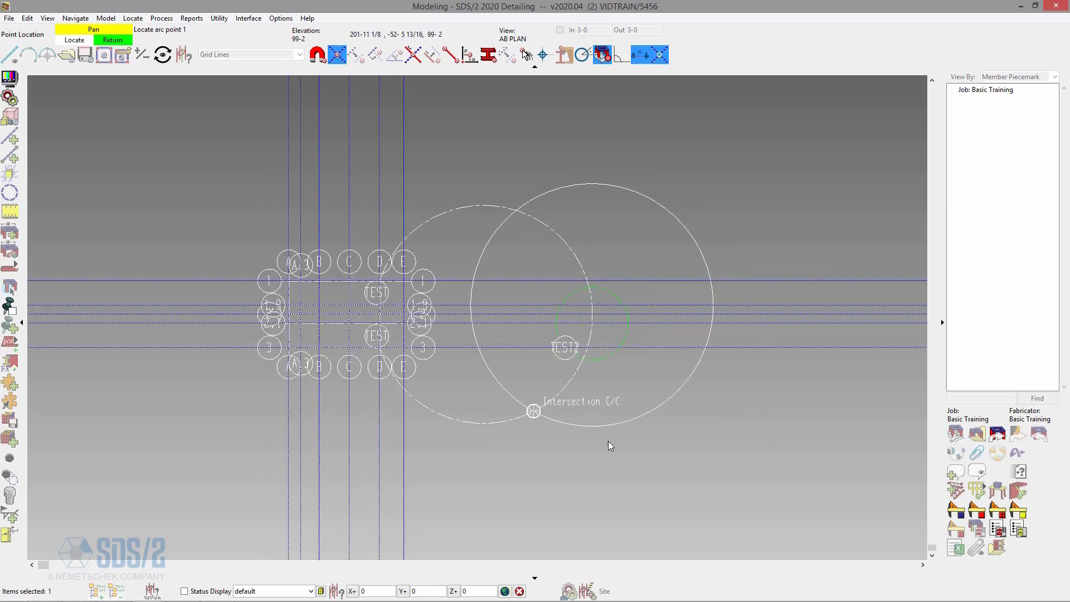
pyautogui.click(478, 349)
pyautogui.click(706, 349)
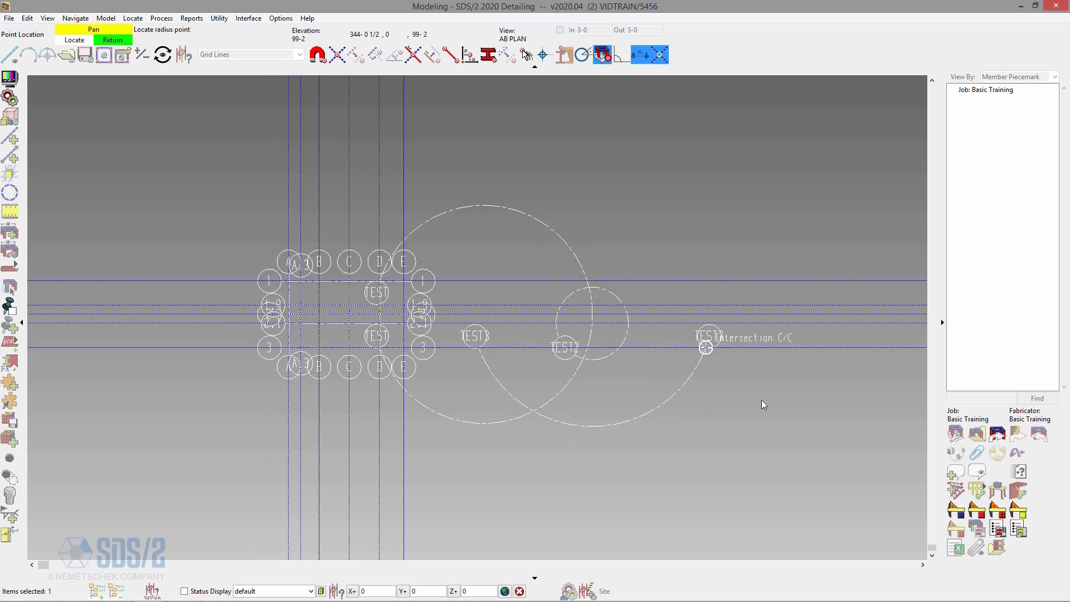
pyautogui.click(690, 416)
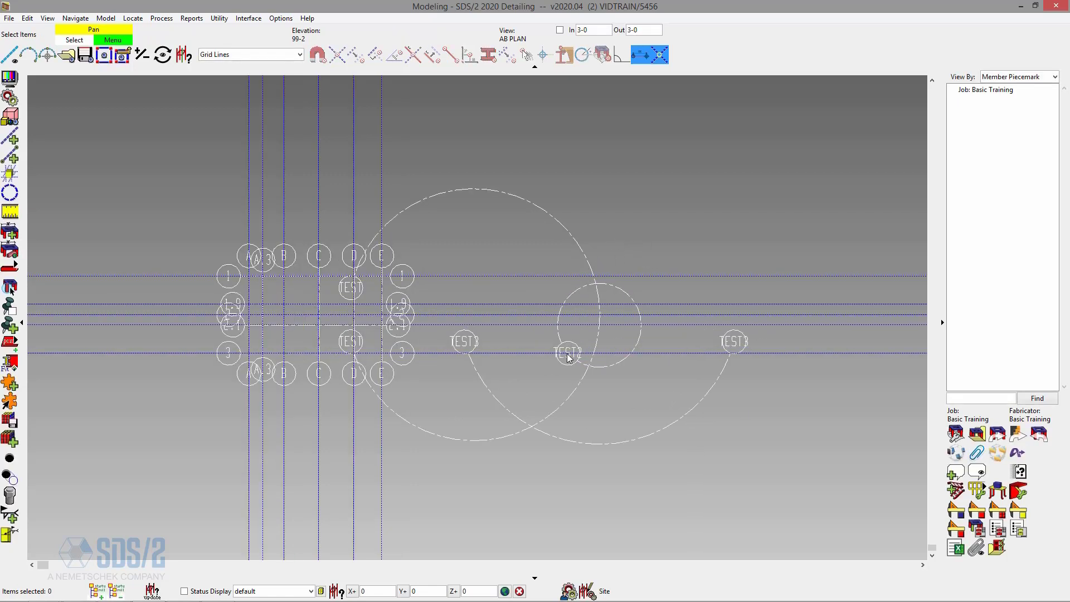
# - Set the selection filter to Default and clear the selection
pyautogui.click(299, 54)
pyautogui.click(271, 66)
pyautogui.scroll(1, 497, 438)
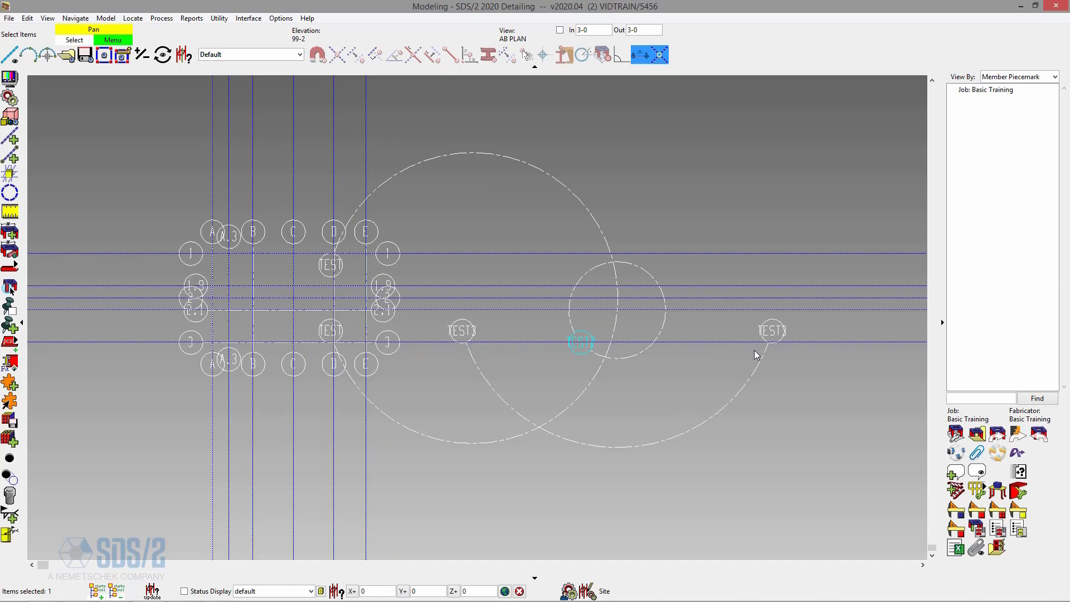
pyautogui.click(720, 237)
# - Delete the erection views TEST, TEST2 and TEST3
pyautogui.click(9, 18)
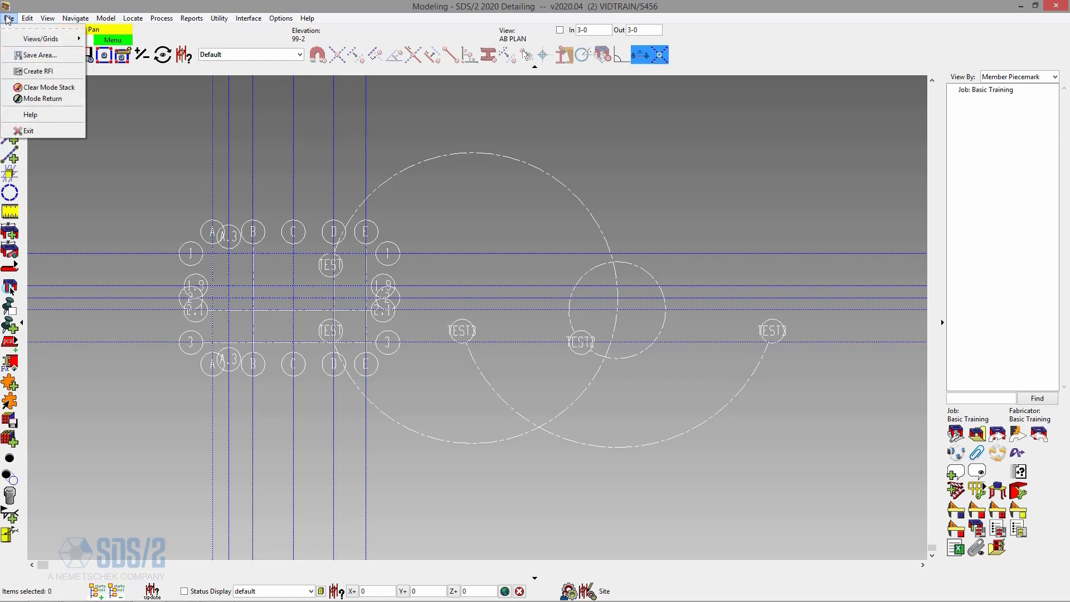
pyautogui.moveTo(39, 38)
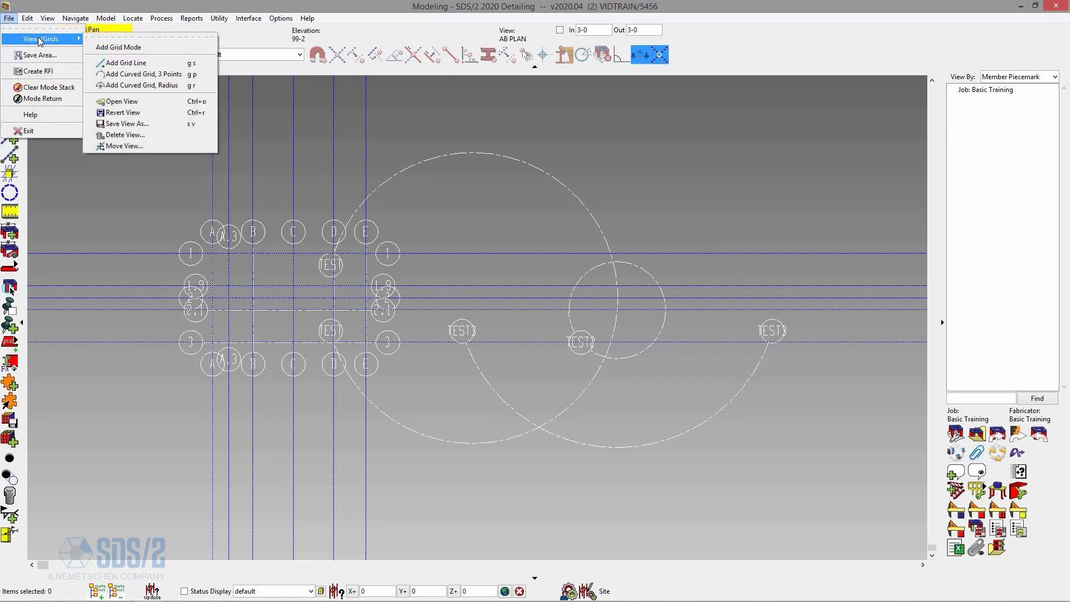
pyautogui.click(142, 136)
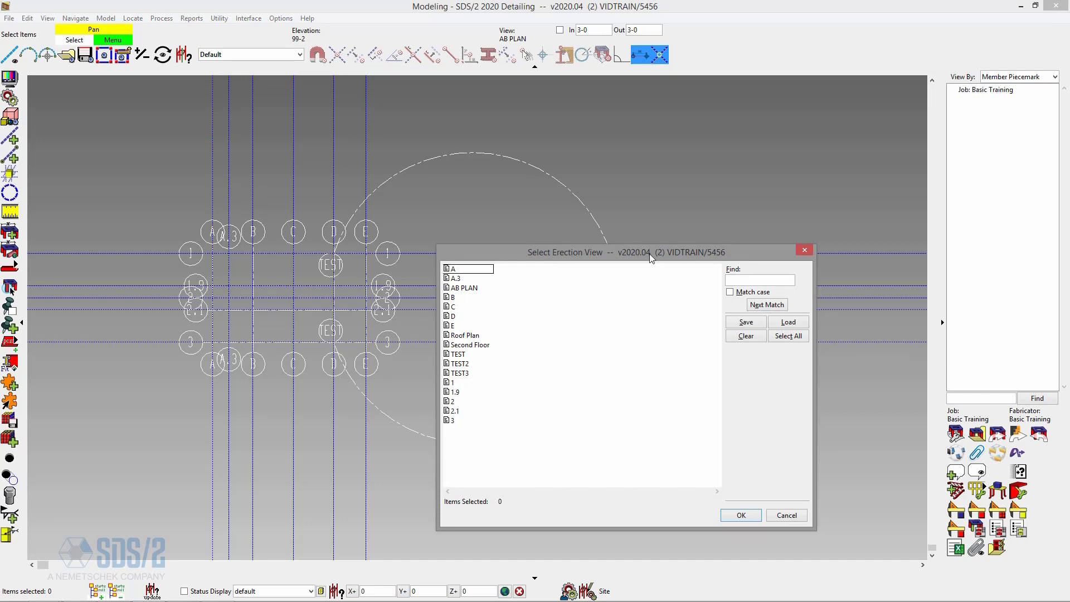
pyautogui.moveTo(650, 257); pyautogui.dragTo(736, 121)
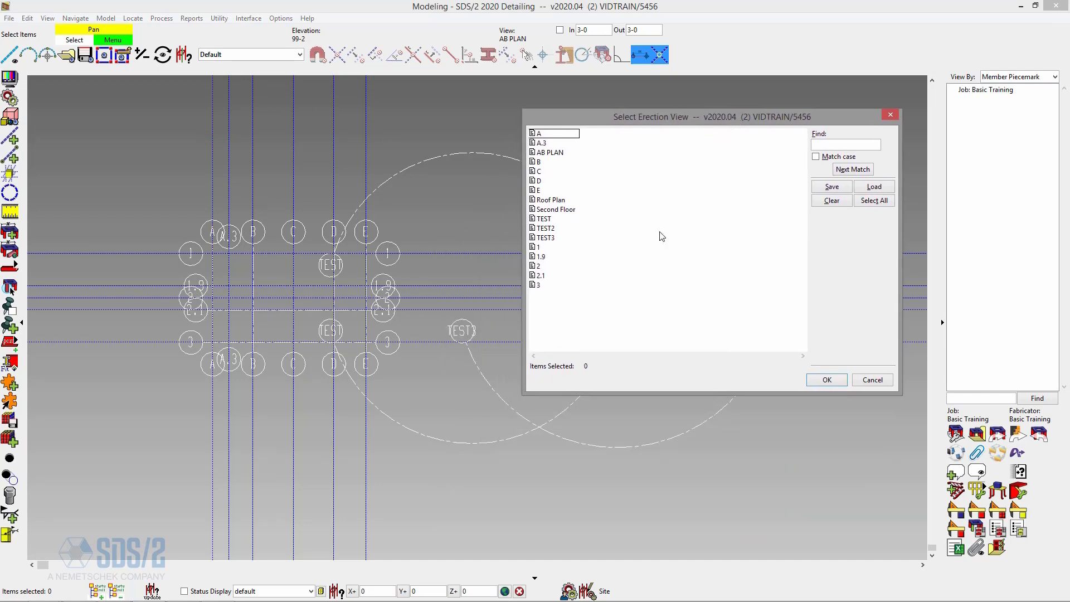
pyautogui.moveTo(554, 219); pyautogui.dragTo(555, 238)
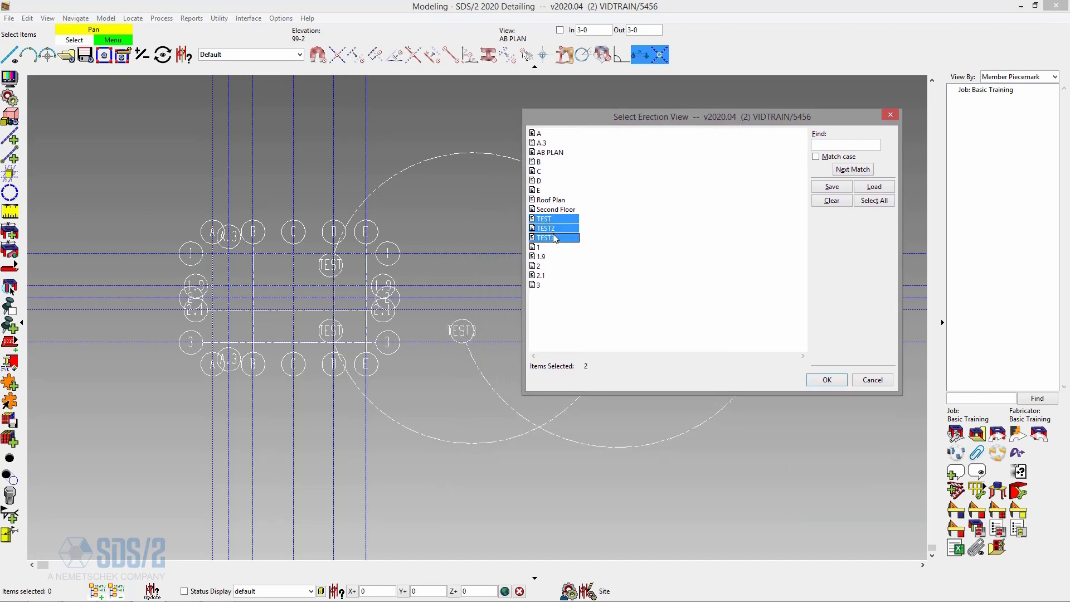
pyautogui.click(827, 380)
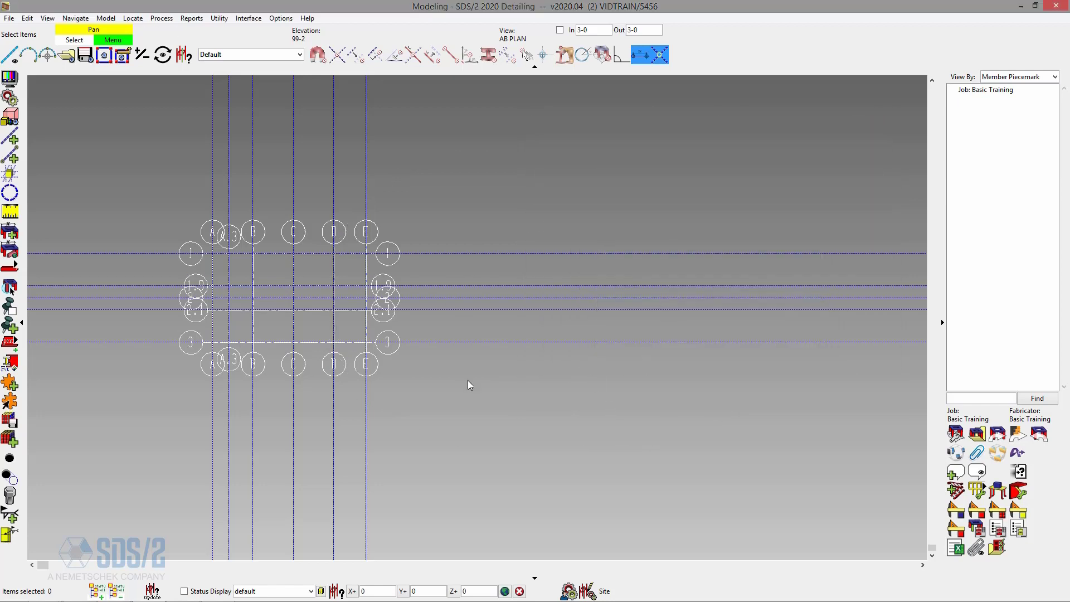
# - Open the Roof Plan view to check its elevation, and reopen AB PLAN to check its elevation
pyautogui.scroll(-3, 718, 377)
pyautogui.scroll(6, 433, 355)
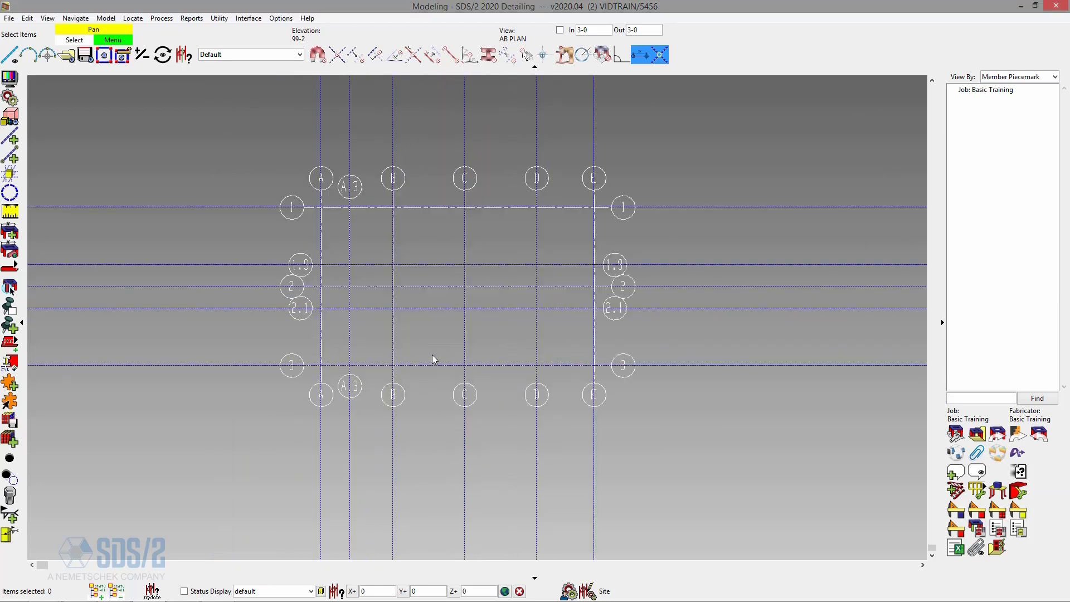
pyautogui.moveTo(428, 315); pyautogui.dragTo(427, 350, button='middle')
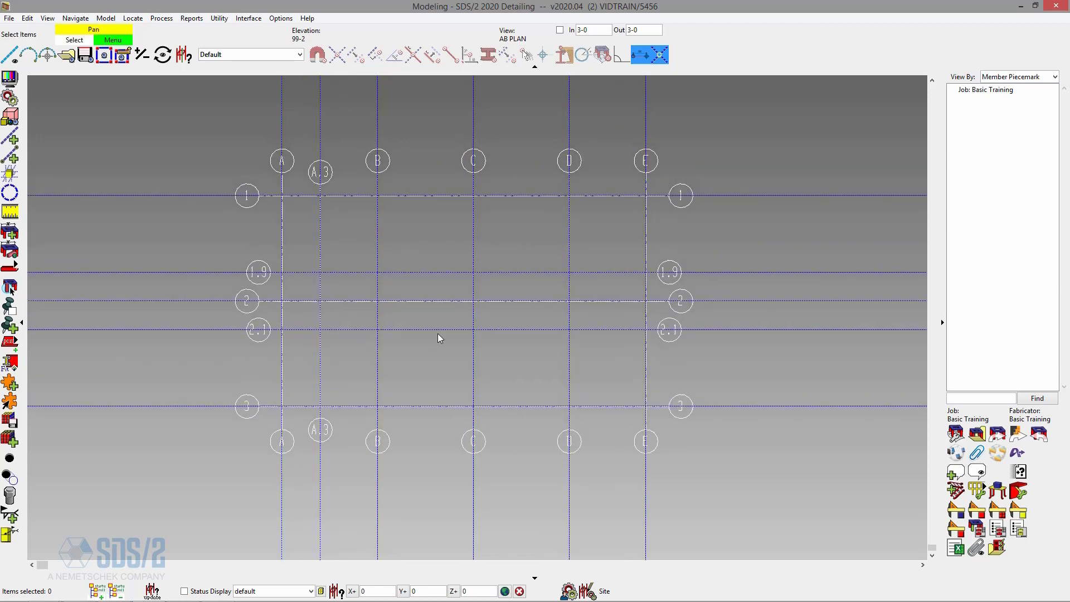
pyautogui.click(67, 56)
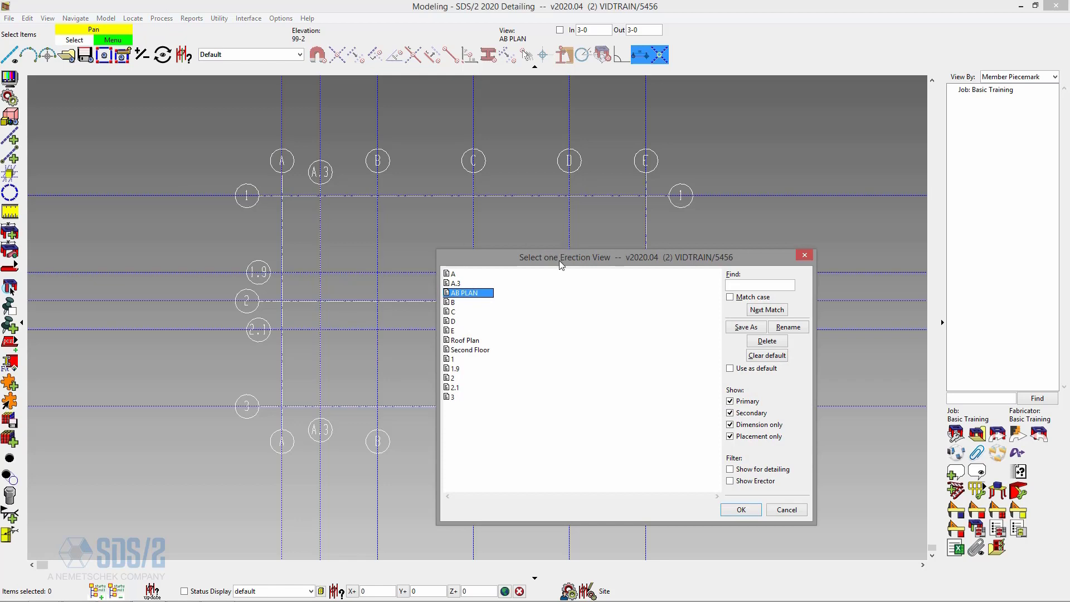
pyautogui.moveTo(560, 260); pyautogui.dragTo(593, 174)
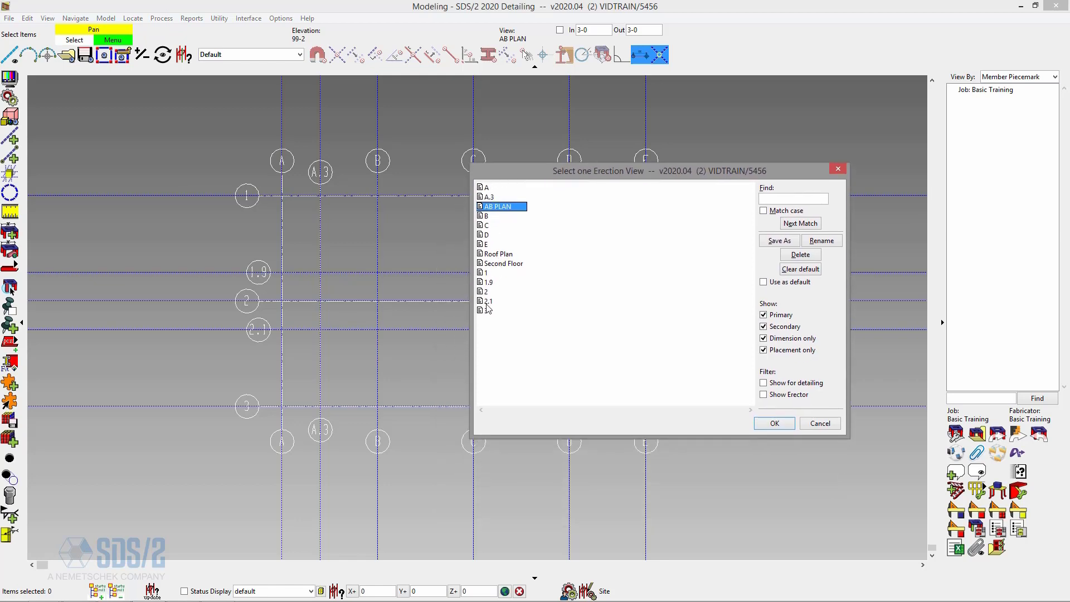
pyautogui.doubleClick(497, 254)
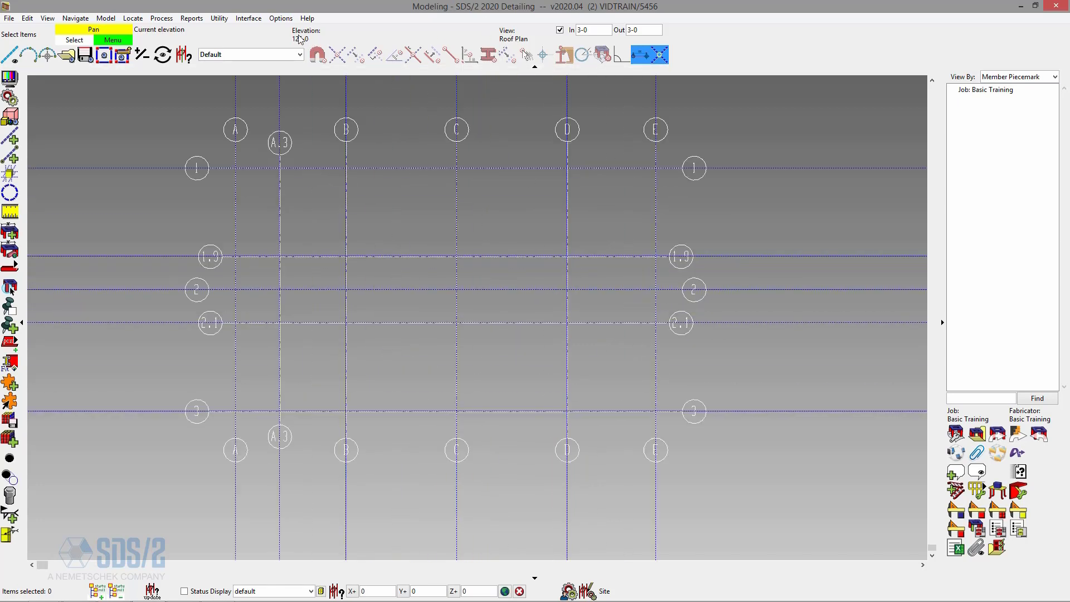
pyautogui.click(67, 54)
pyautogui.doubleClick(504, 207)
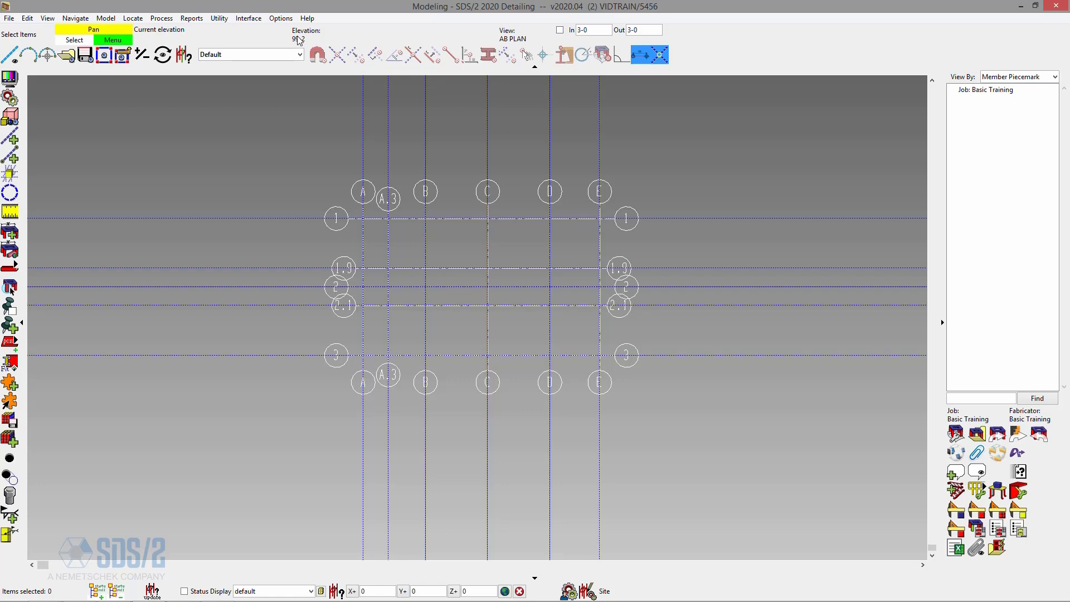
# - Set the selection filter to Grid Lines and select grid line 1
pyautogui.scroll(3, 471, 225)
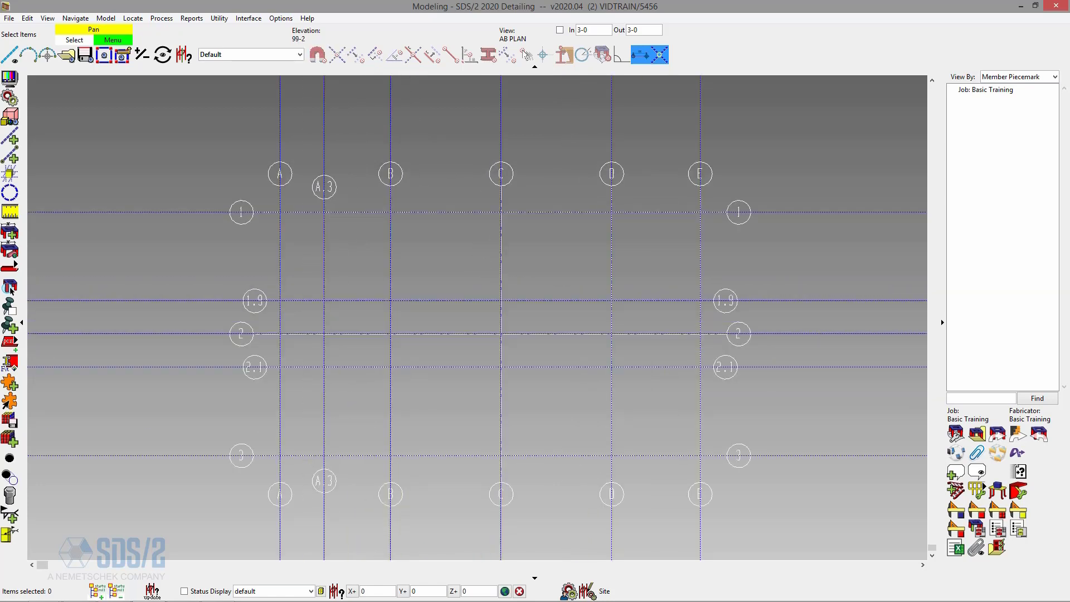
pyautogui.scroll(-2, 477, 317)
pyautogui.scroll(2, 477, 317)
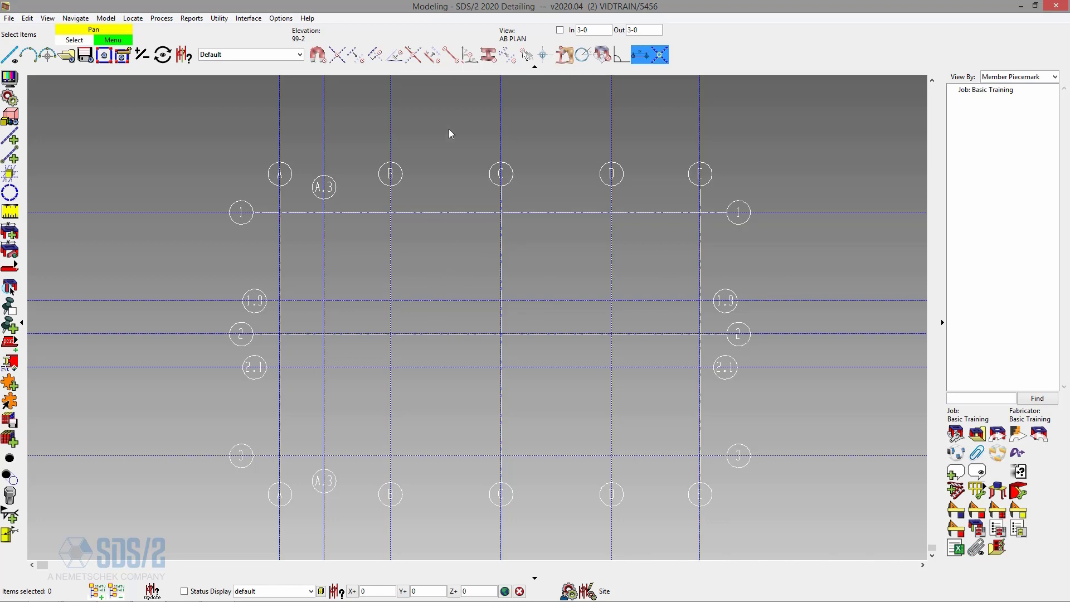
pyautogui.click(272, 58)
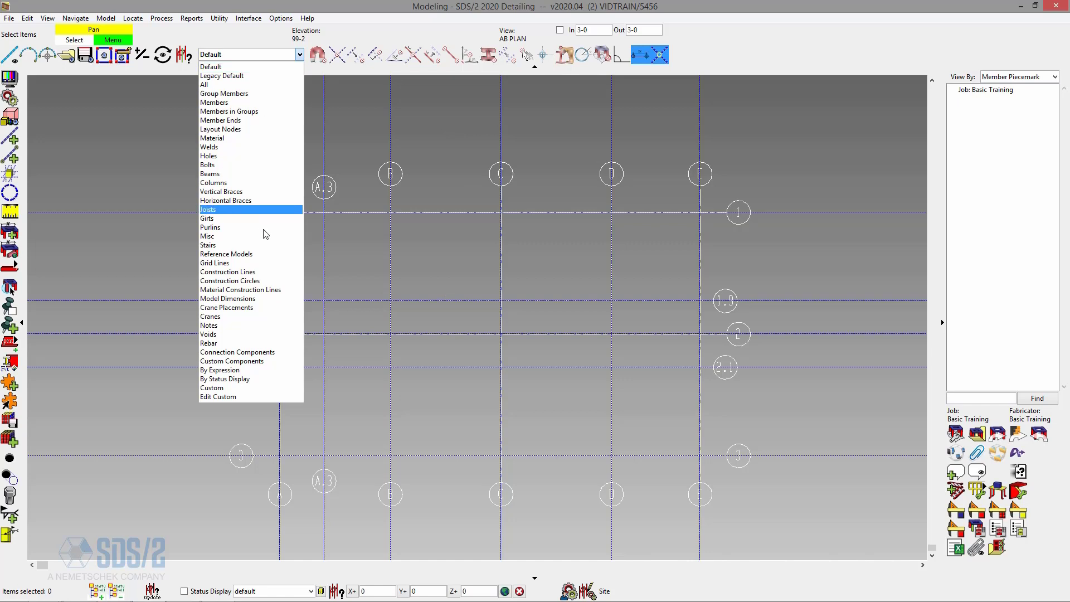
pyautogui.click(250, 263)
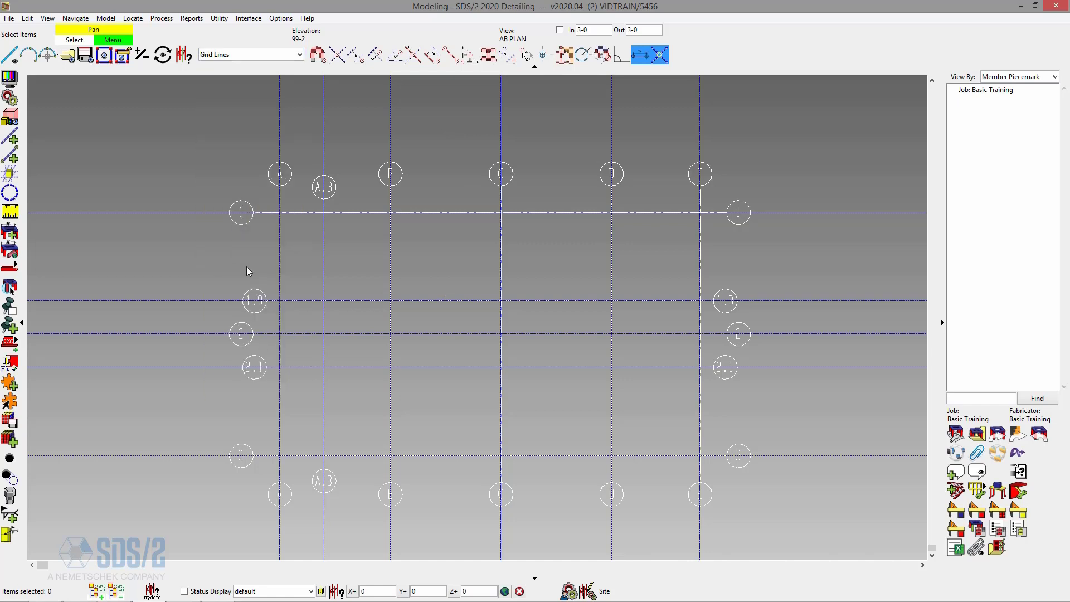
pyautogui.click(443, 214)
pyautogui.rightClick(453, 239)
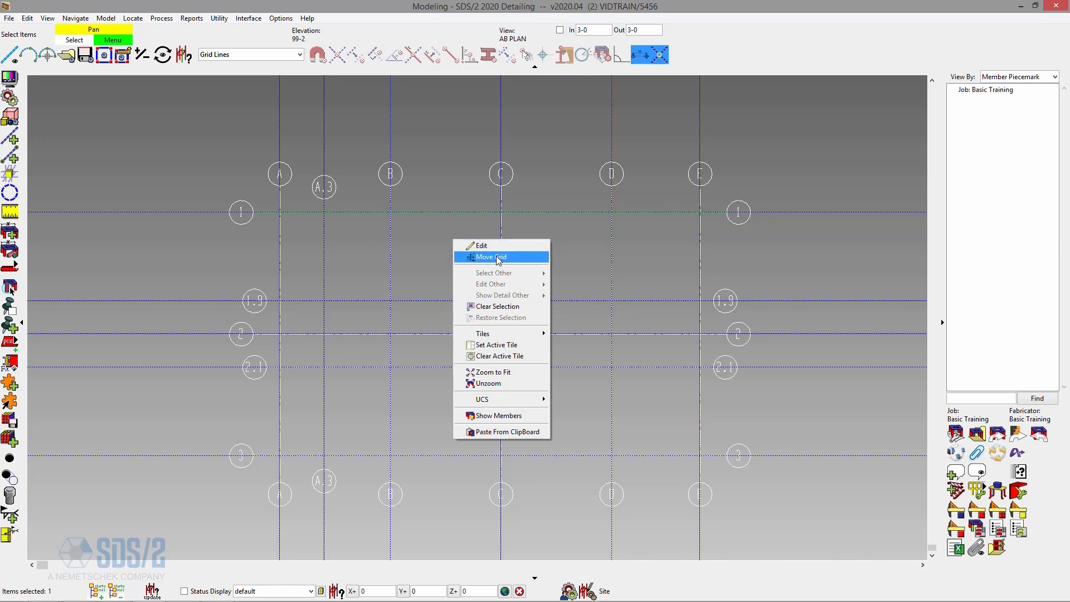
# - Try to move grid line 1 with Move View, using the intersection of A and 1 as the reference point
pyautogui.click(32, 19)
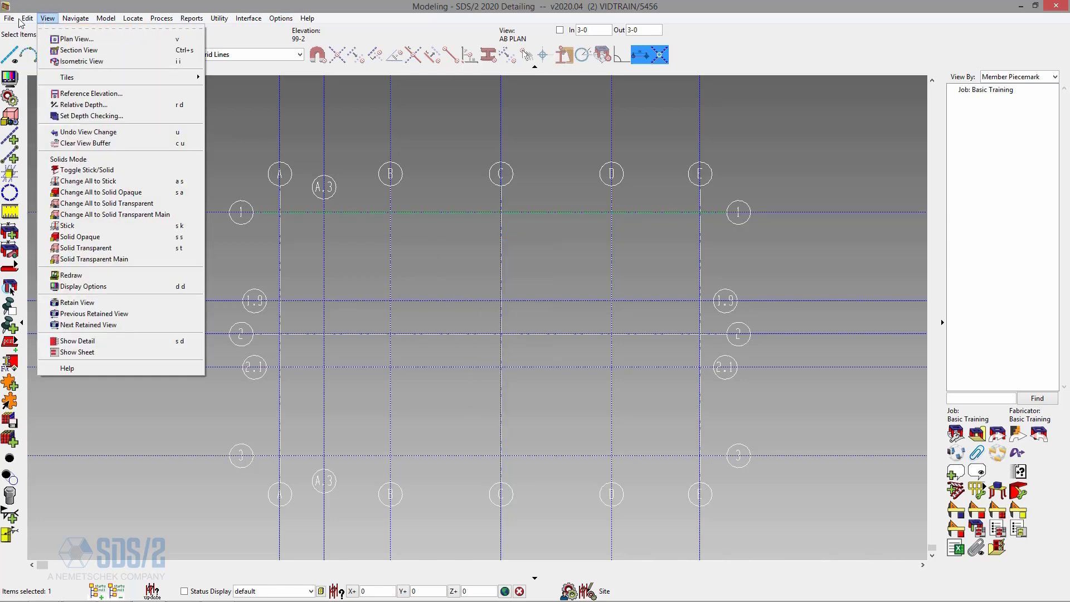
pyautogui.moveTo(15, 42)
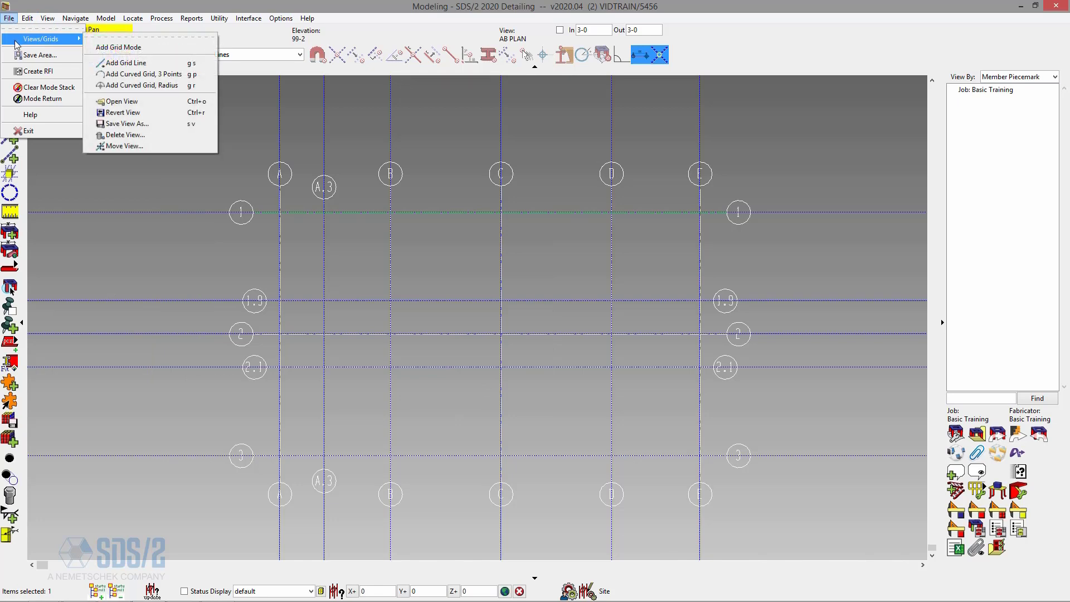
pyautogui.click(123, 146)
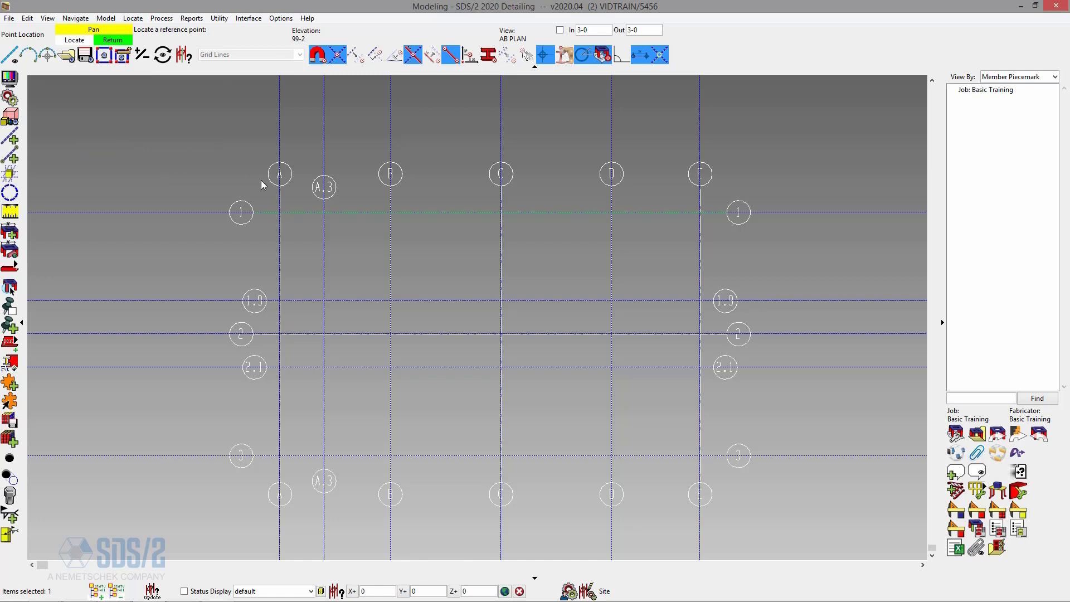
pyautogui.click(280, 213)
pyautogui.click(325, 257)
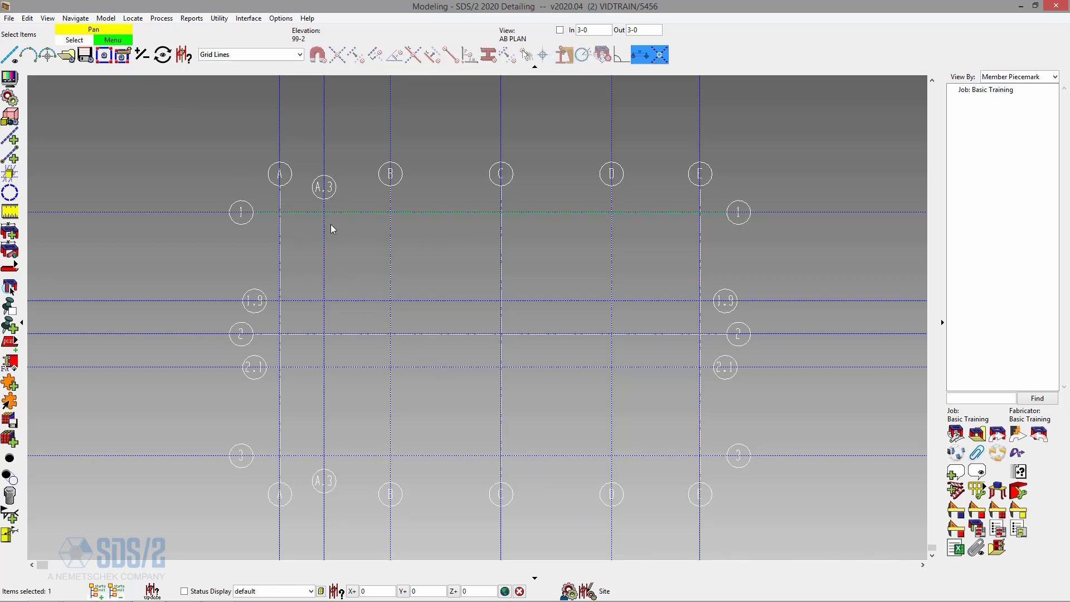
# - Add a finite grid line named 1 from A/1.9 to E/1 with a top view depth of 130-0, replacing the existing grid 1
pyautogui.scroll(-2, 321, 221)
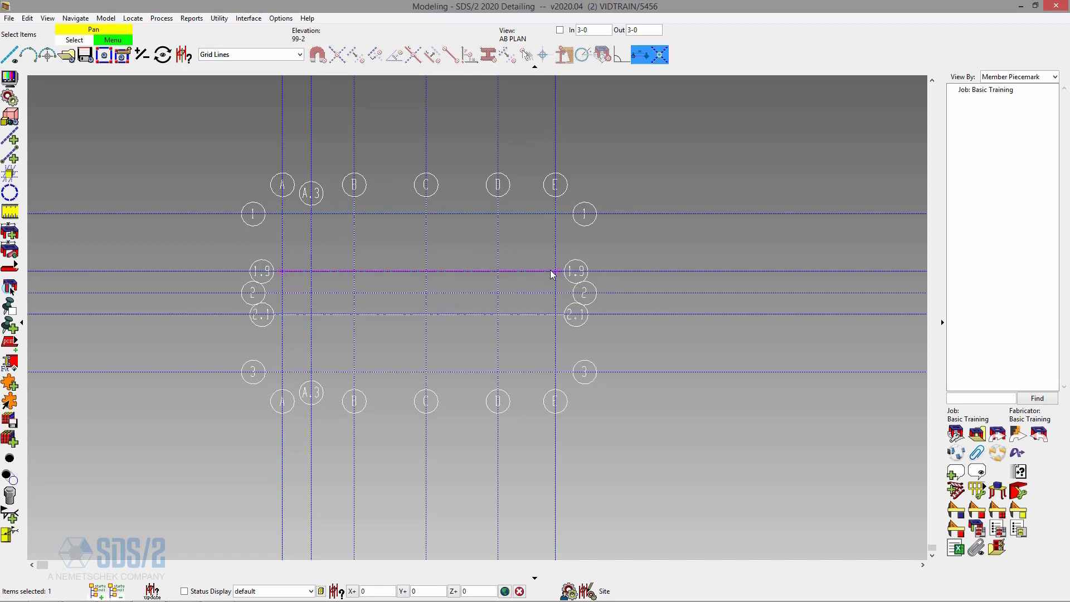
pyautogui.click(10, 55)
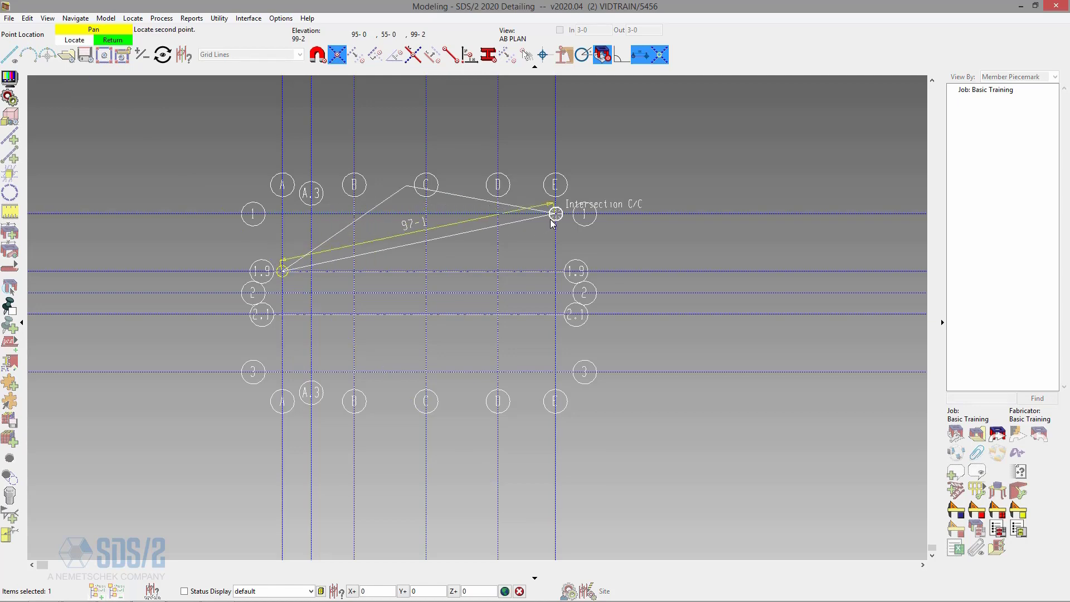
pyautogui.click(554, 215)
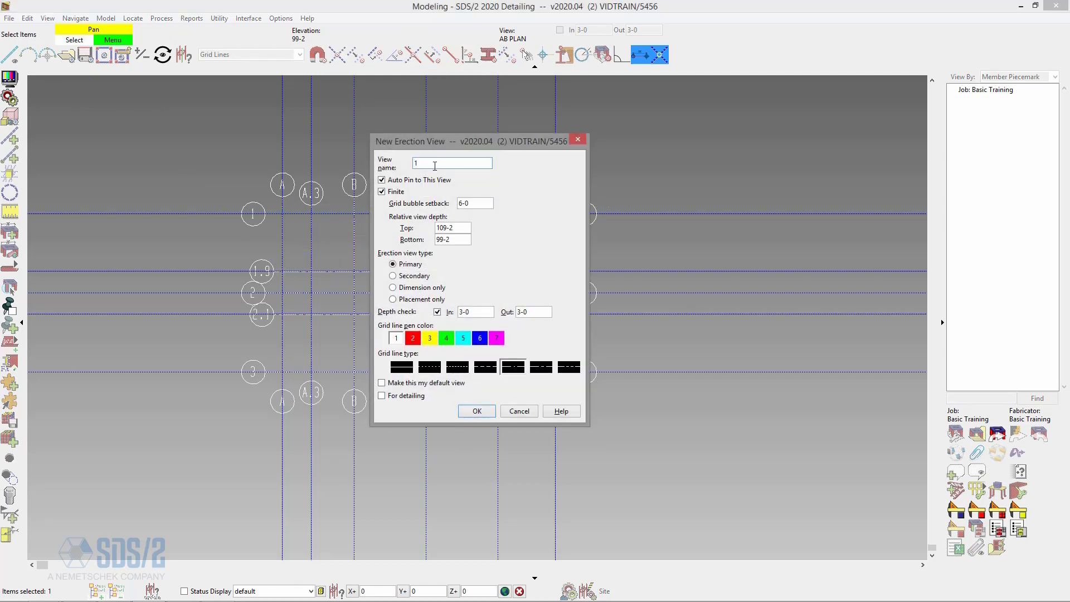
pyautogui.moveTo(462, 228); pyautogui.dragTo(377, 228)
pyautogui.write('130-0')
pyautogui.click(477, 411)
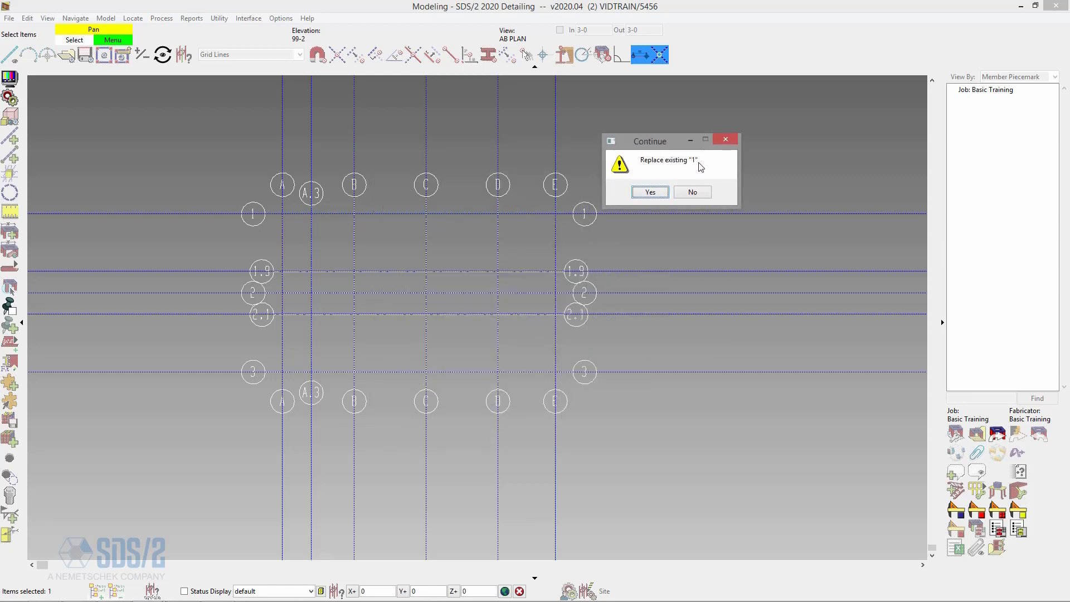
pyautogui.click(649, 192)
pyautogui.click(555, 214)
pyautogui.click(273, 284)
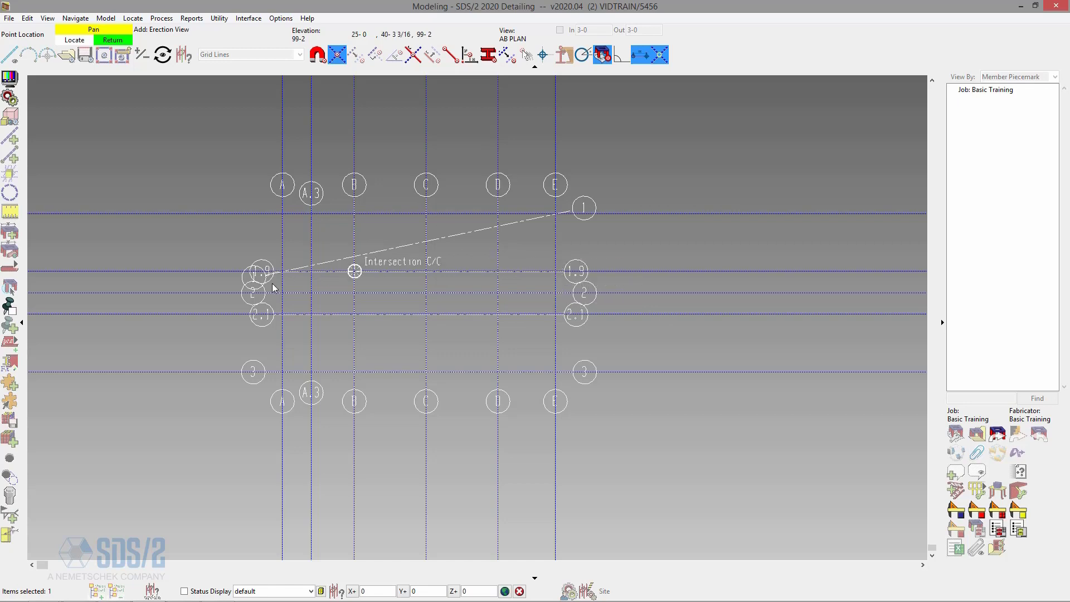
# - Redraw finite grid line 1 from the A/1 intersection to E/1, replacing the existing grid 1
pyautogui.click(282, 214)
pyautogui.click(556, 213)
pyautogui.click(556, 215)
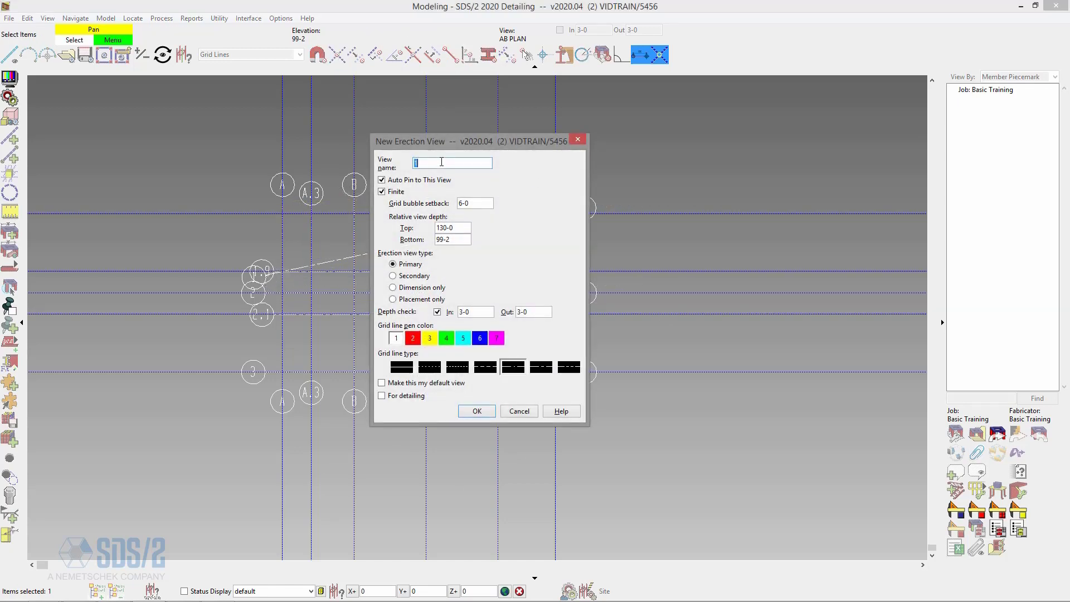
pyautogui.click(477, 410)
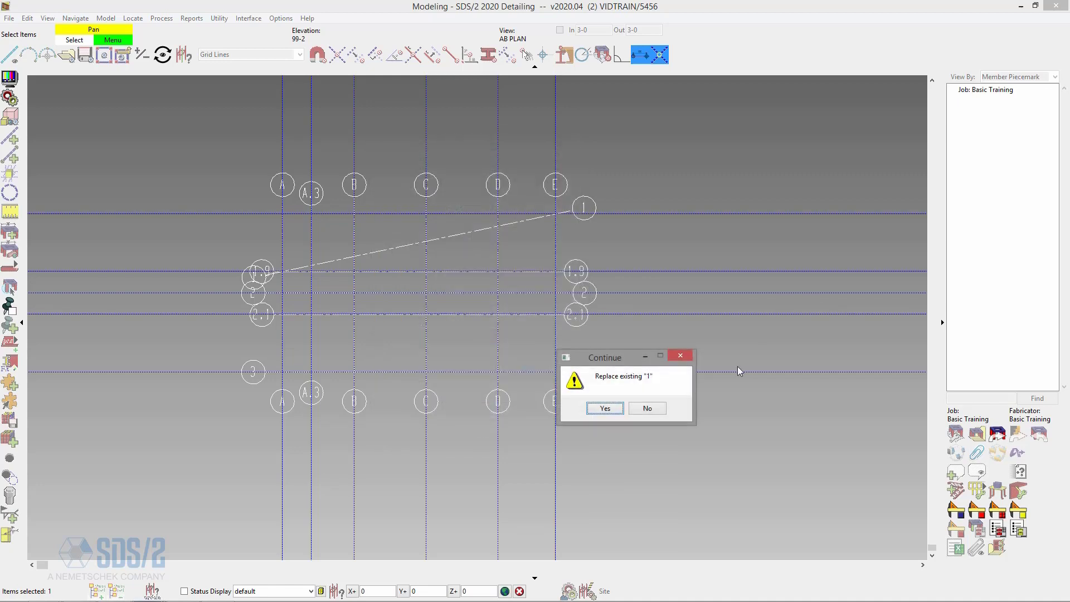
pyautogui.click(605, 406)
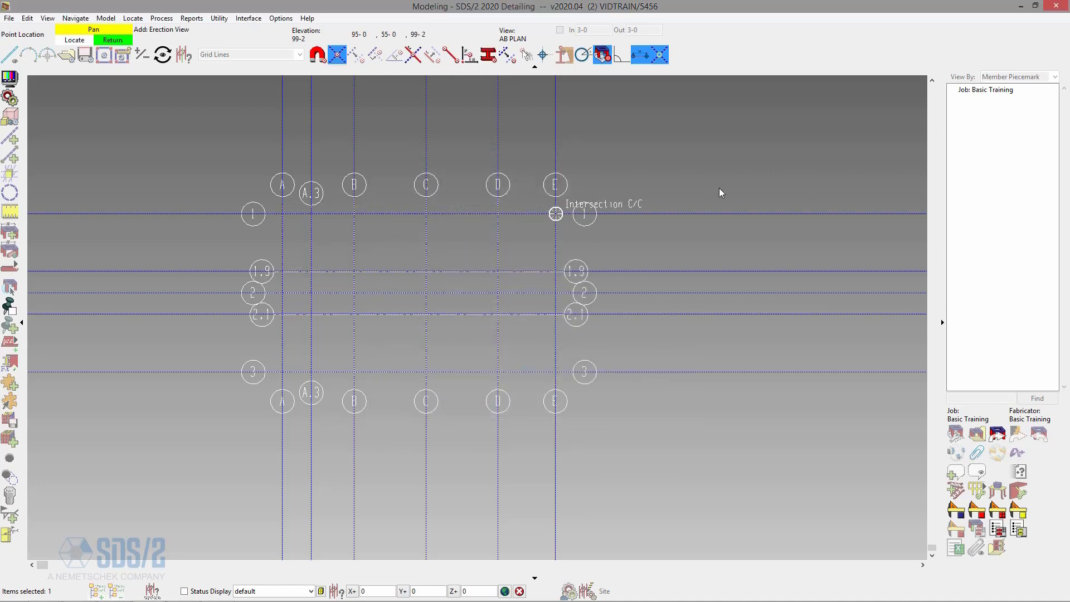
pyautogui.click(602, 143)
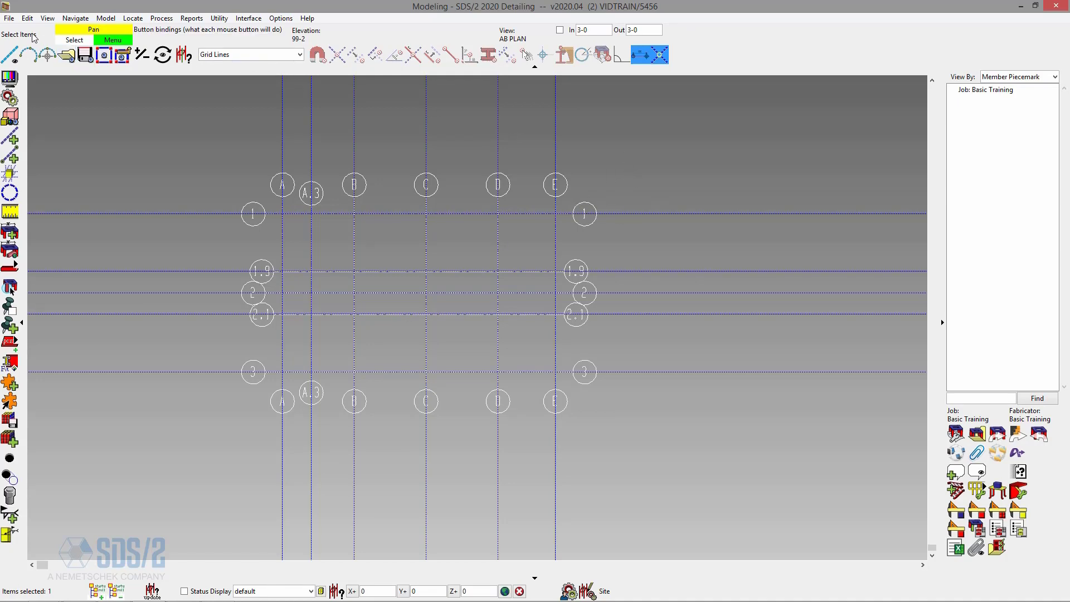
# - In the list of erection views, rename the Roof Plan view as ROOF PLAN
pyautogui.click(9, 18)
pyautogui.moveTo(45, 38)
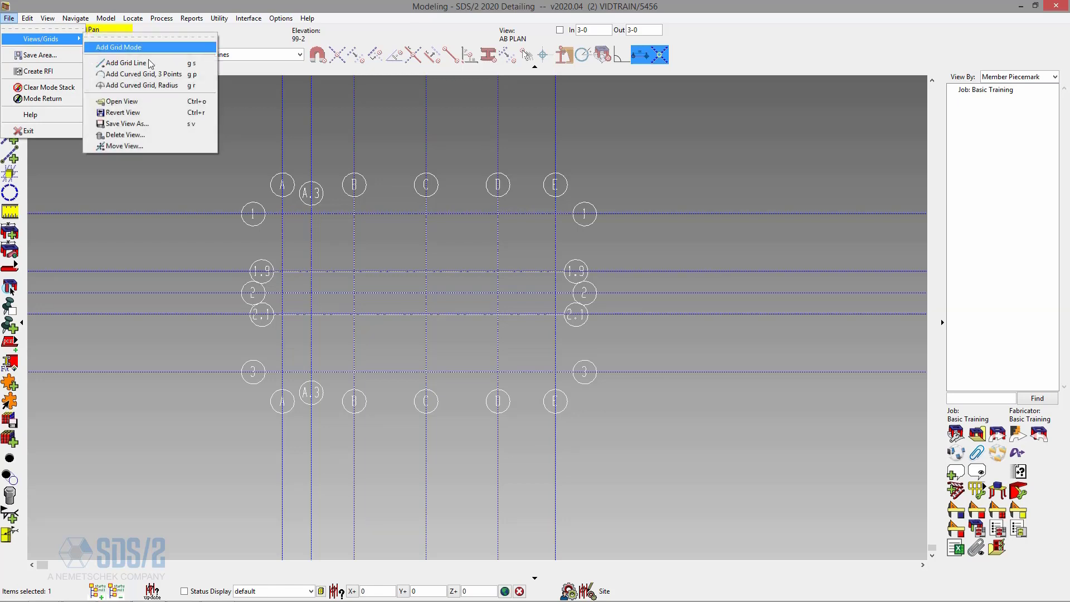
pyautogui.click(122, 101)
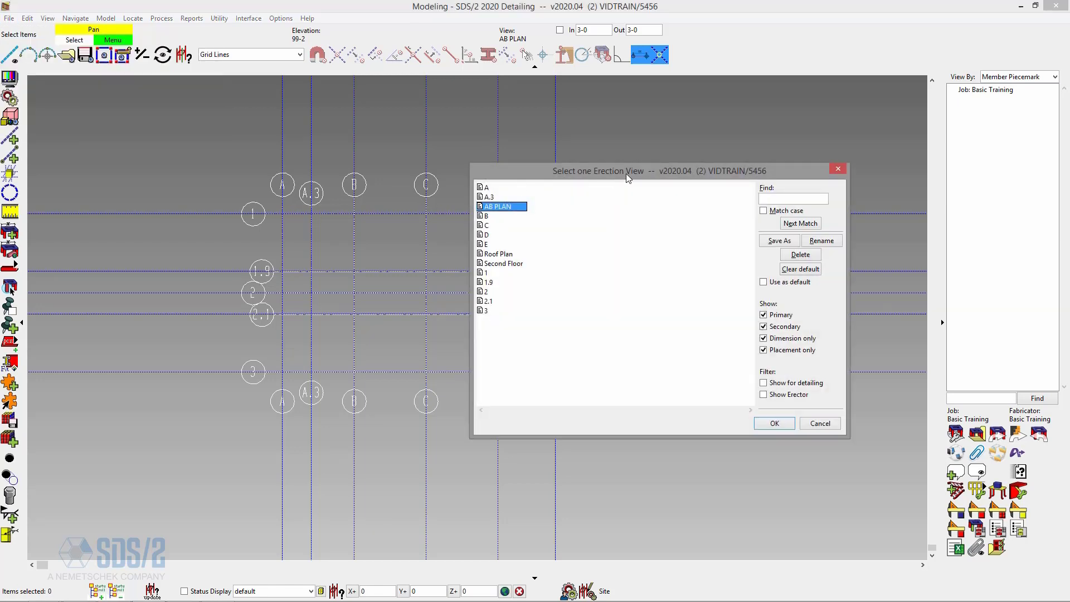
pyautogui.moveTo(627, 173); pyautogui.dragTo(526, 151)
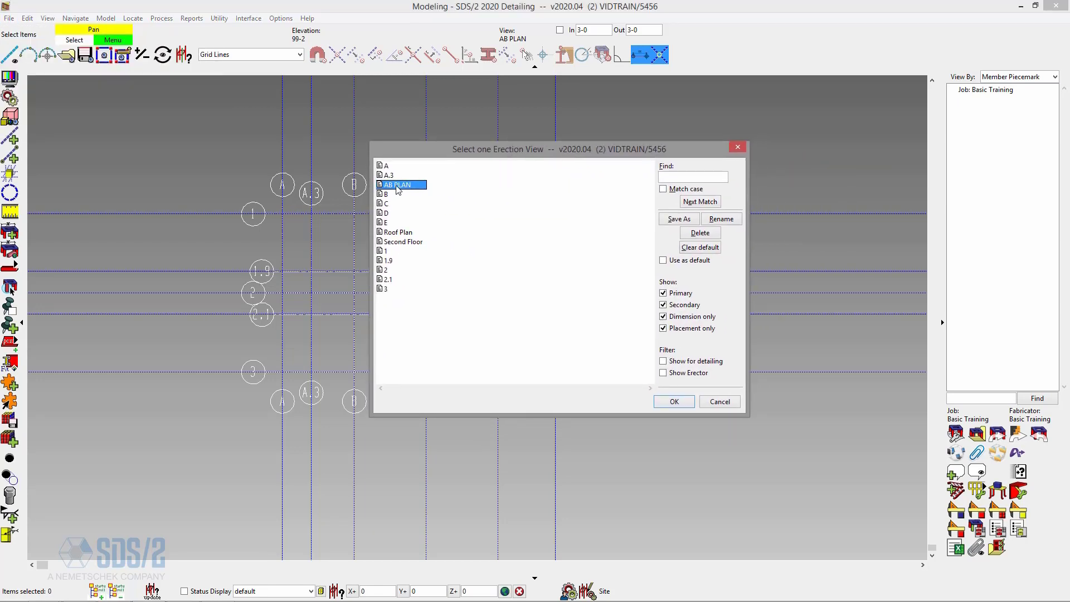
pyautogui.click(721, 218)
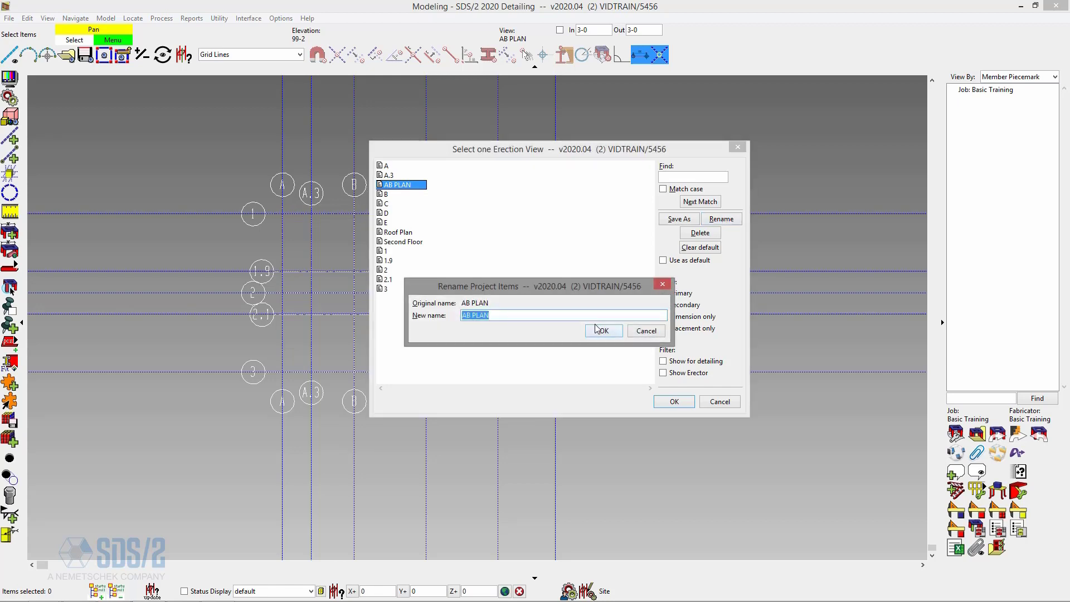
pyautogui.click(647, 331)
pyautogui.click(405, 234)
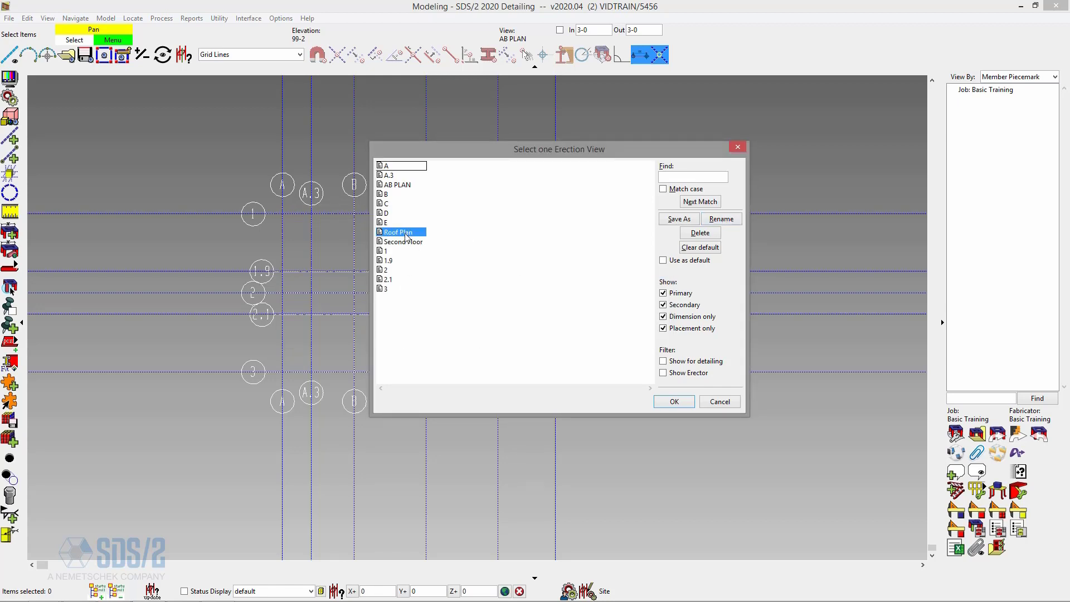
pyautogui.click(721, 218)
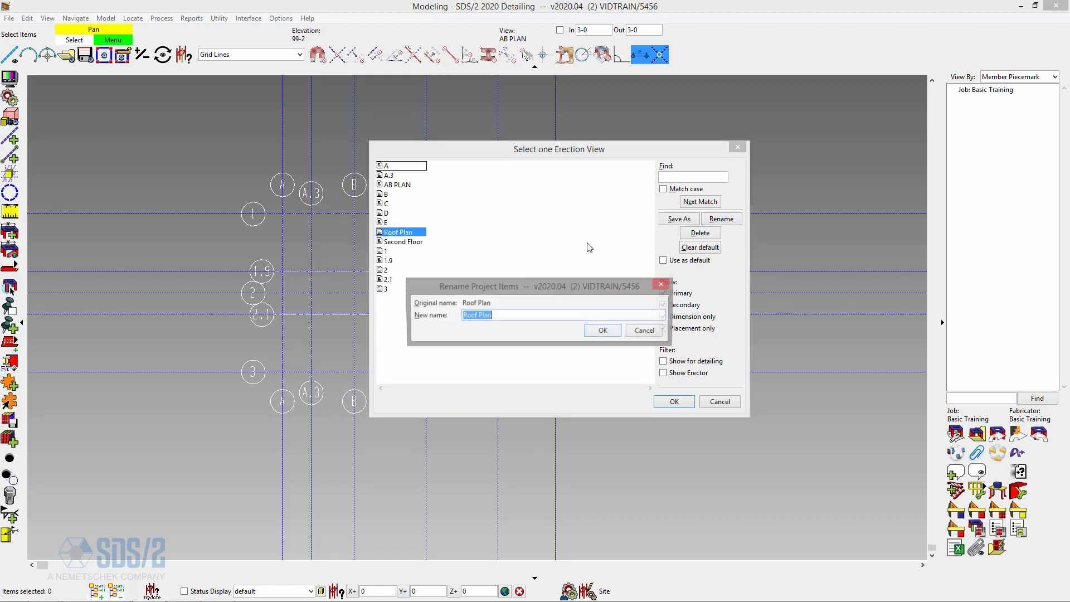
pyautogui.write('ROO')
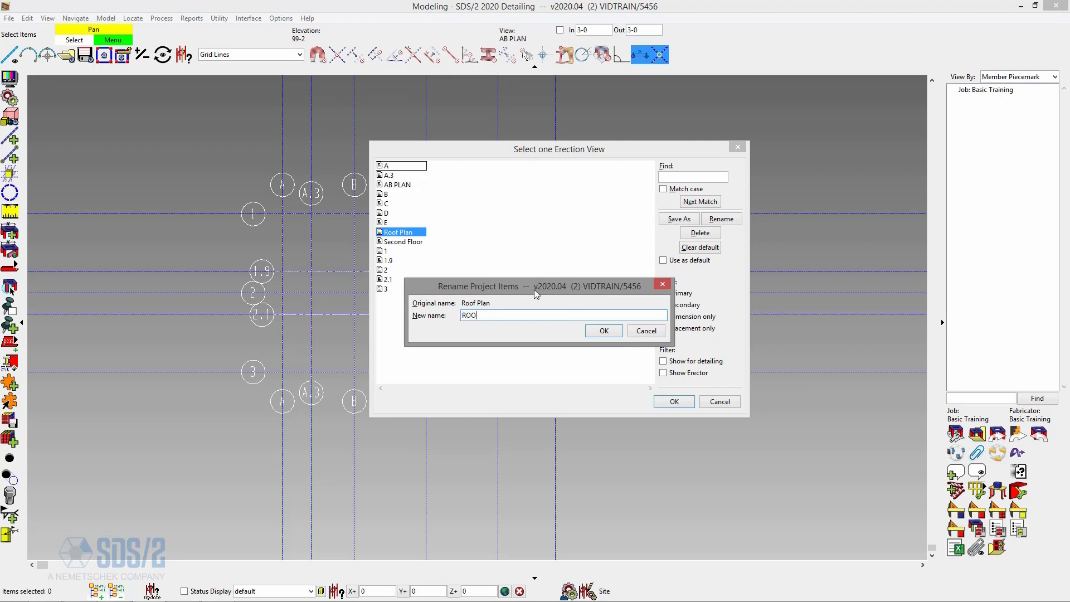
pyautogui.write('F PLAN')
pyautogui.click(603, 331)
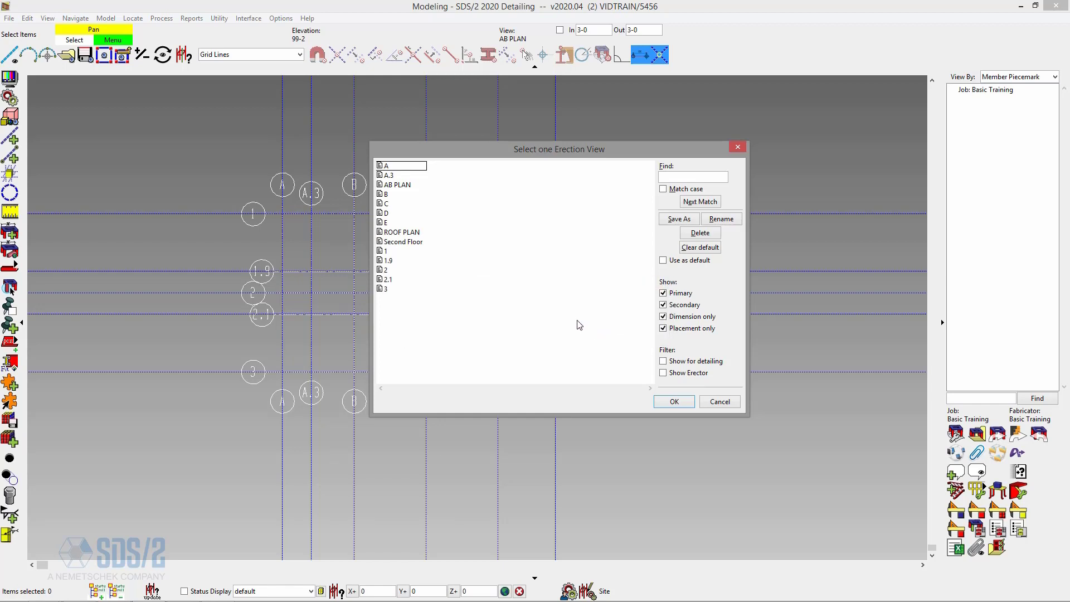
# - Rename the Second Floor view as SECOND FLOOR, and open erection view A
pyautogui.click(403, 242)
pyautogui.click(737, 223)
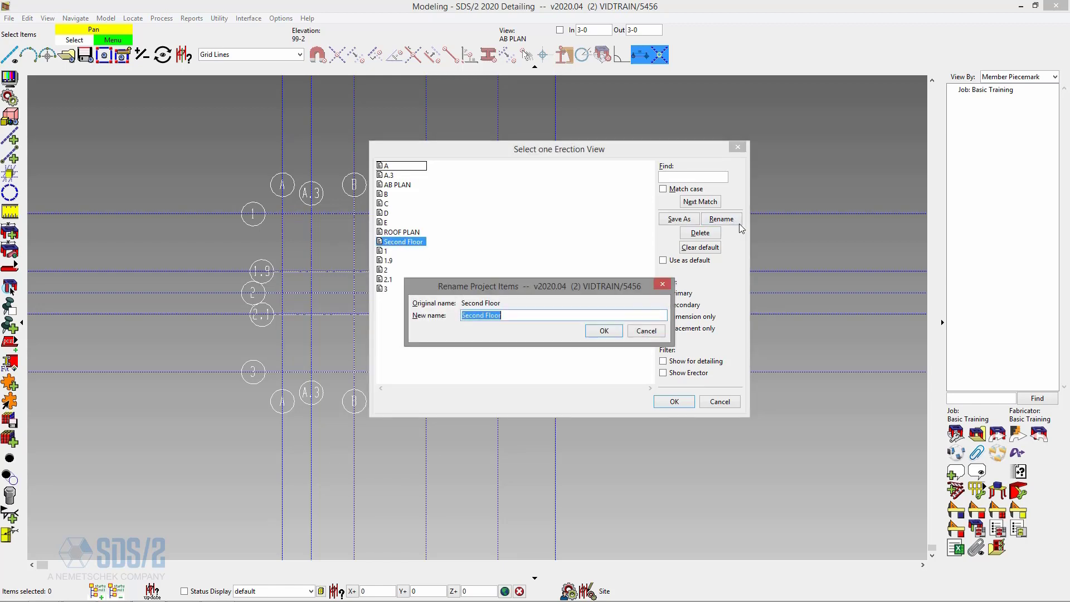
pyautogui.write('SECOND FLOOR')
pyautogui.click(603, 331)
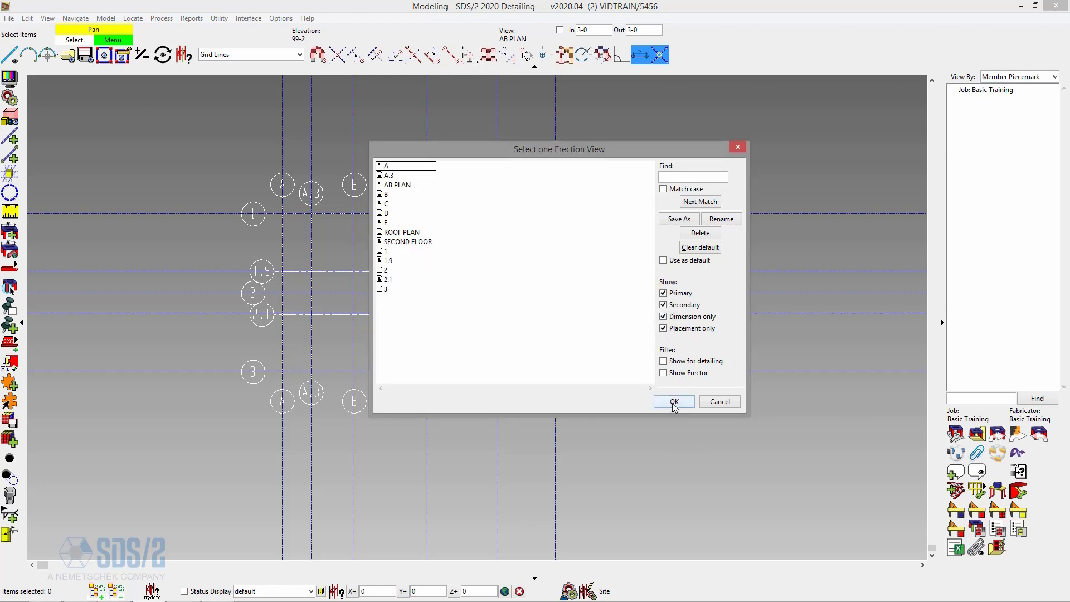
pyautogui.moveTo(391, 154); pyautogui.dragTo(421, 140)
pyautogui.doubleClick(416, 152)
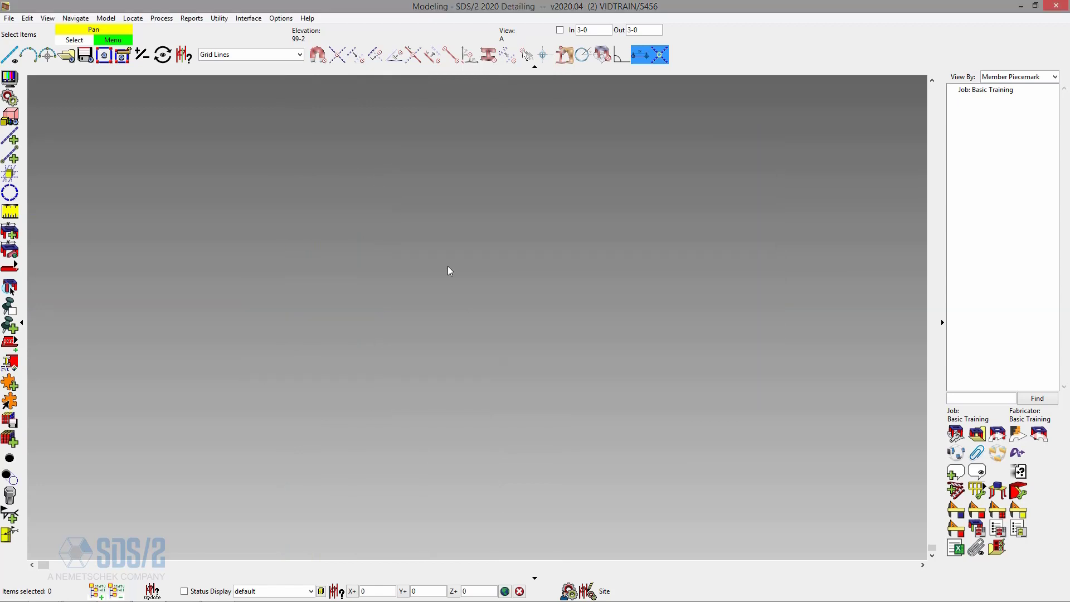